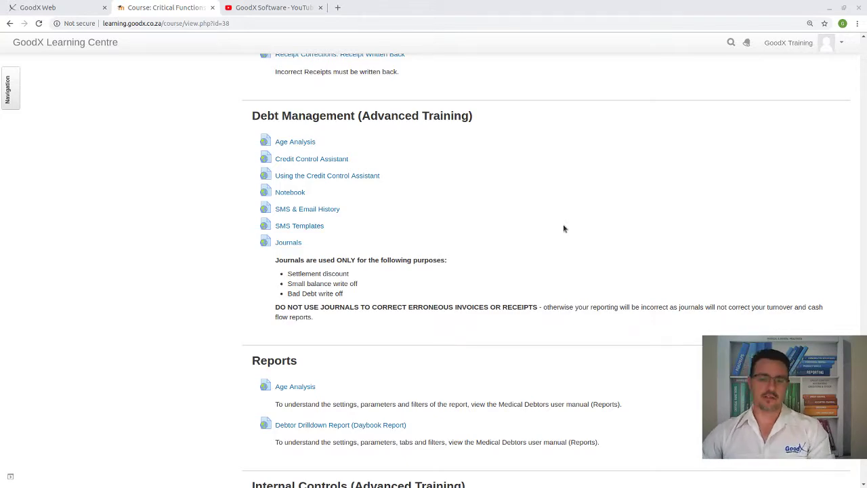
# Examine the Diary & Medical Debtors Management workflow wheel at the start of the course, from Appointments through Debt Management.
pyautogui.scroll(3, 389, 190)
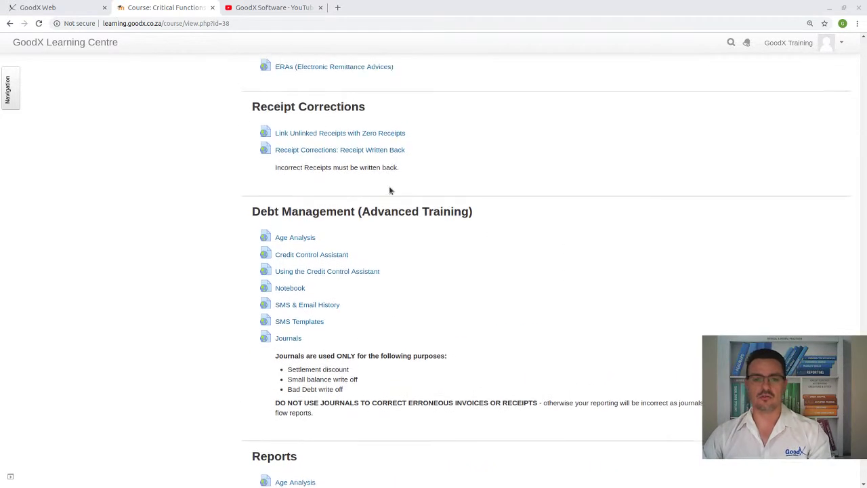
pyautogui.scroll(4, 389, 190)
pyautogui.scroll(-5, 389, 191)
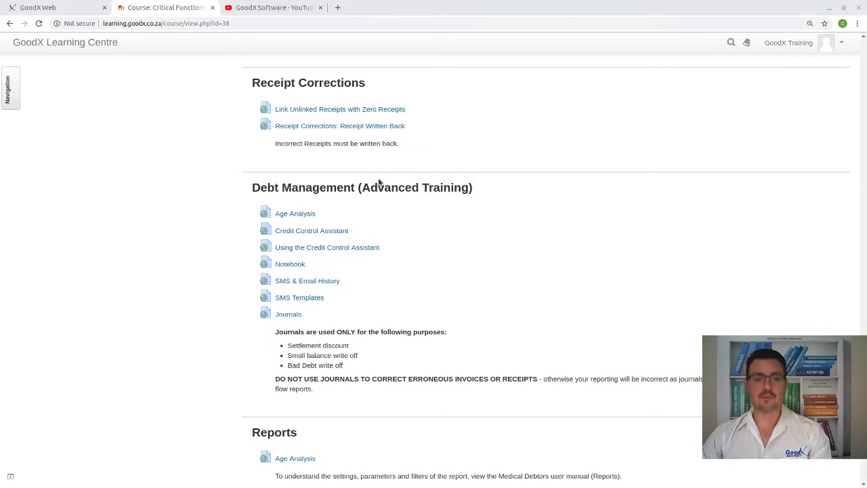
pyautogui.scroll(10, 497, 227)
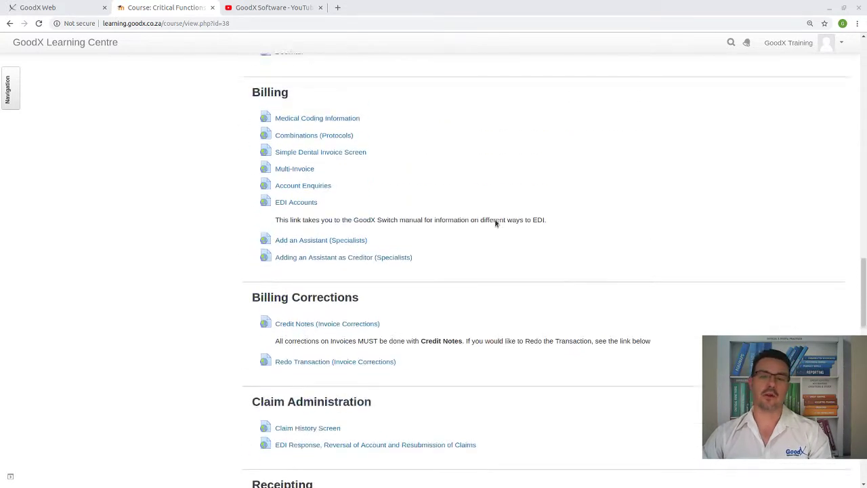
pyautogui.scroll(15, 495, 223)
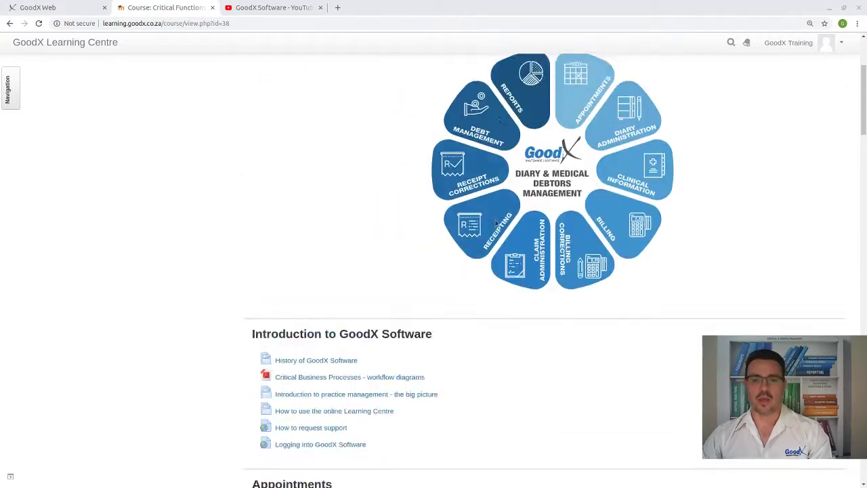
pyautogui.scroll(3, 496, 223)
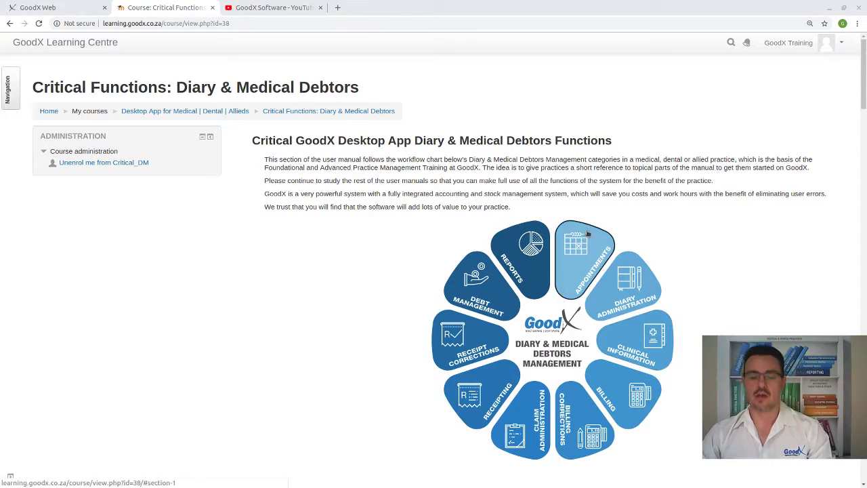
pyautogui.scroll(-2, 588, 233)
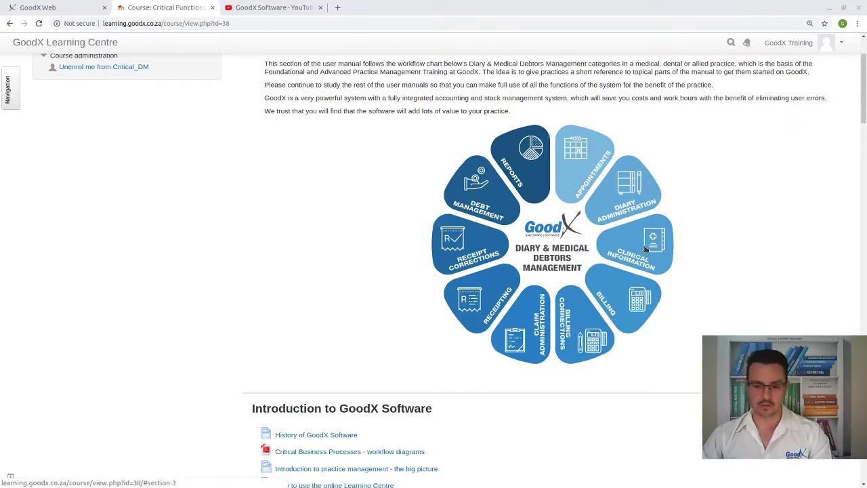
pyautogui.scroll(-3, 645, 249)
pyautogui.scroll(2, 640, 196)
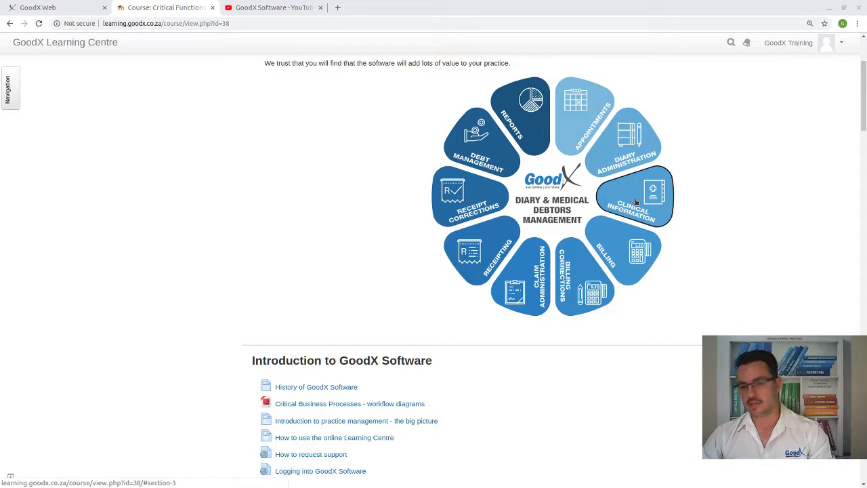
pyautogui.scroll(-1, 636, 201)
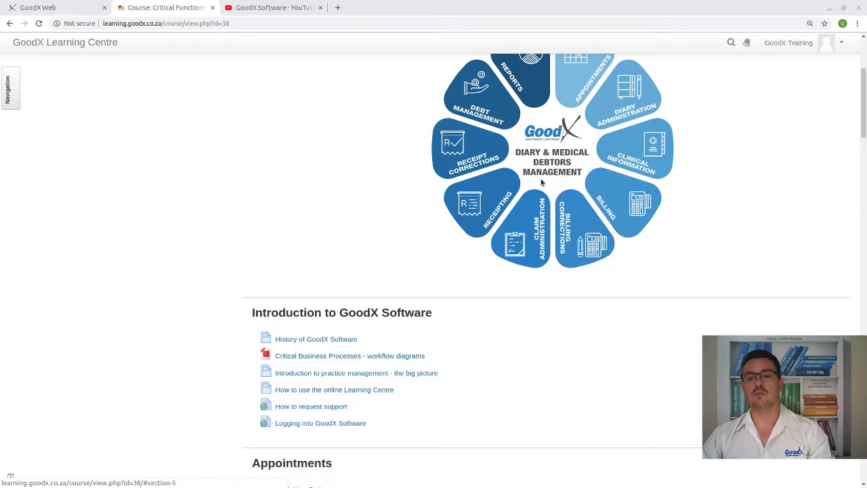
pyautogui.scroll(-1, 610, 261)
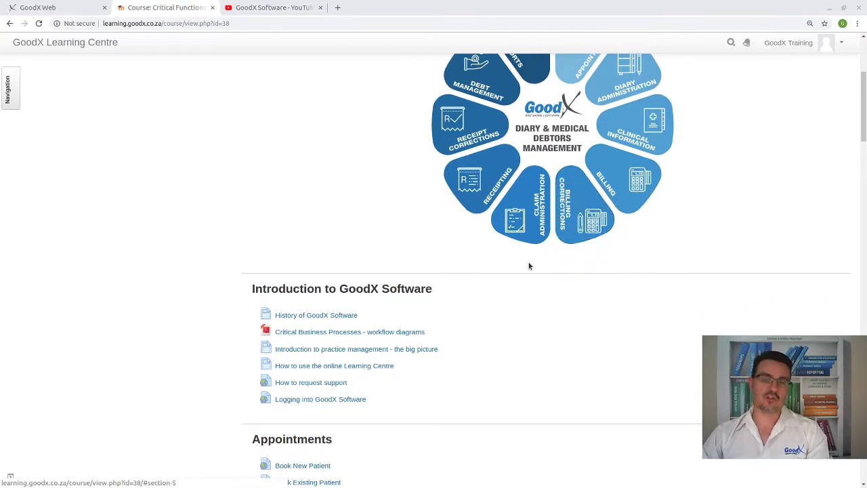
pyautogui.scroll(1, 528, 219)
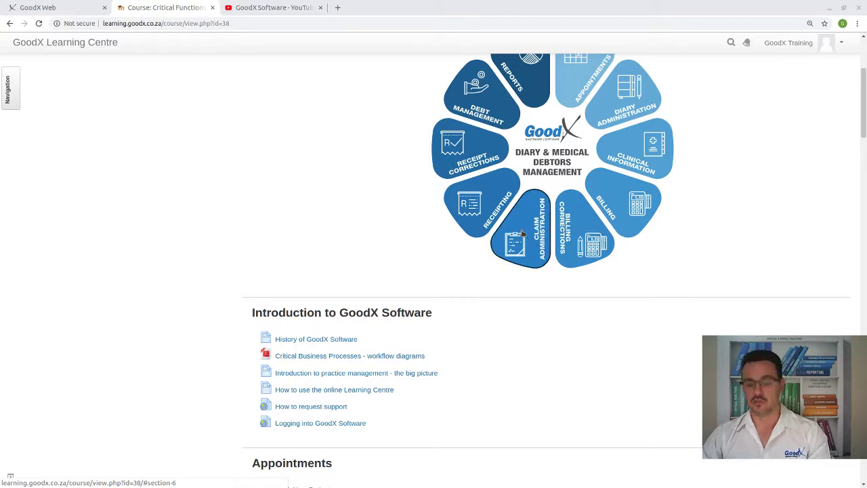
pyautogui.scroll(-1, 522, 234)
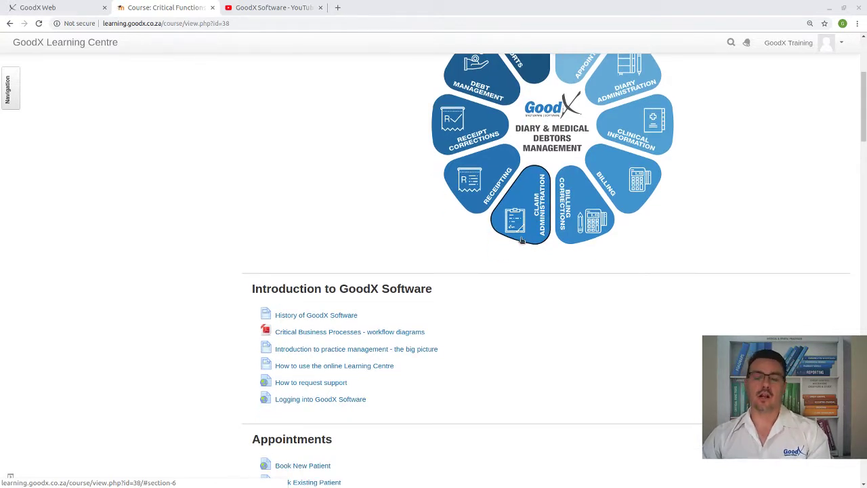
pyautogui.scroll(2, 518, 233)
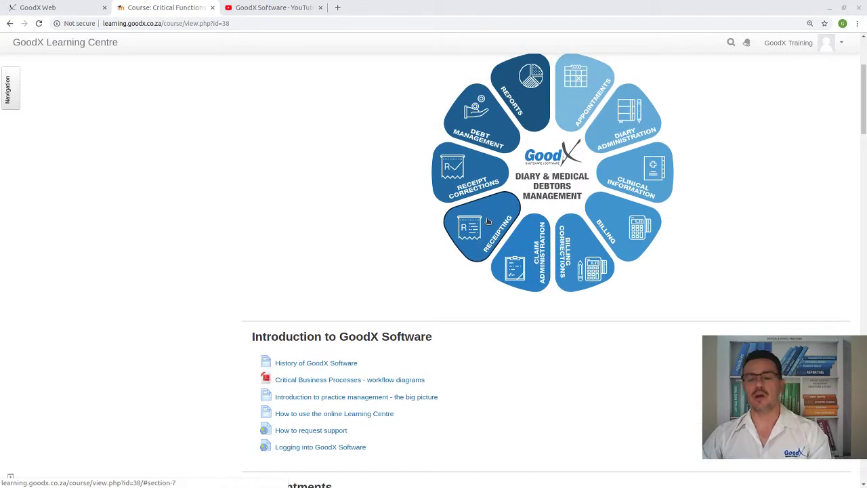
pyautogui.click(519, 263)
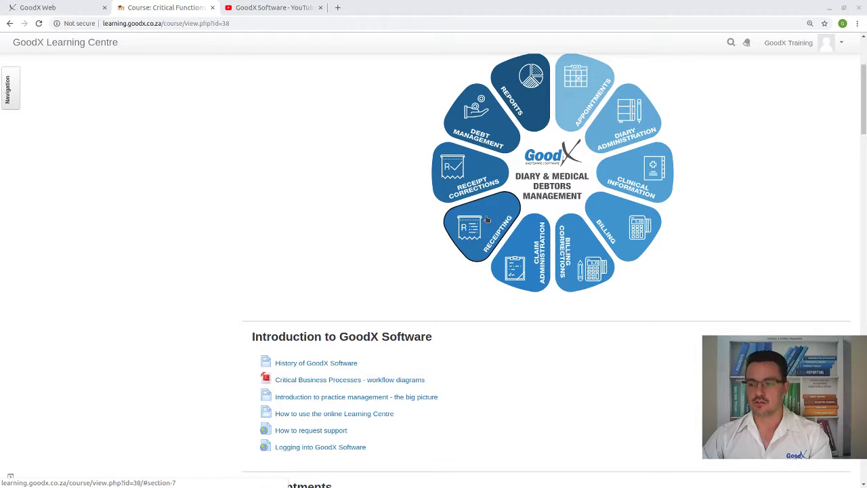
pyautogui.scroll(-1, 486, 220)
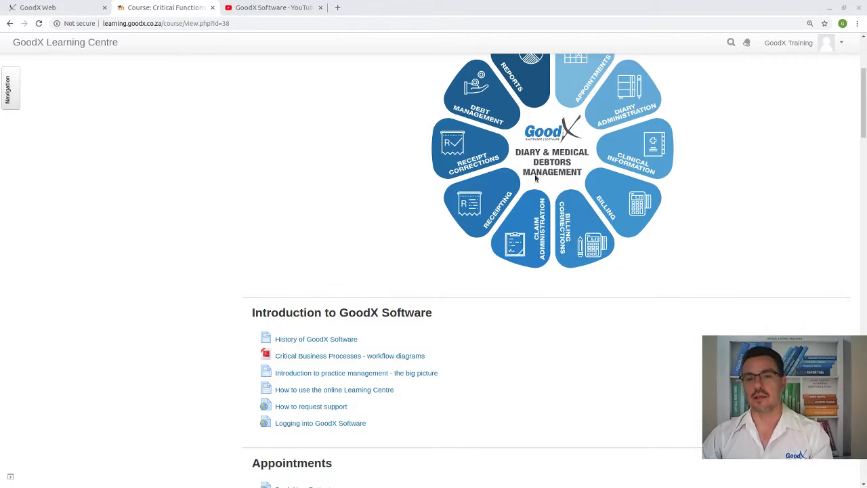
pyautogui.scroll(1, 495, 213)
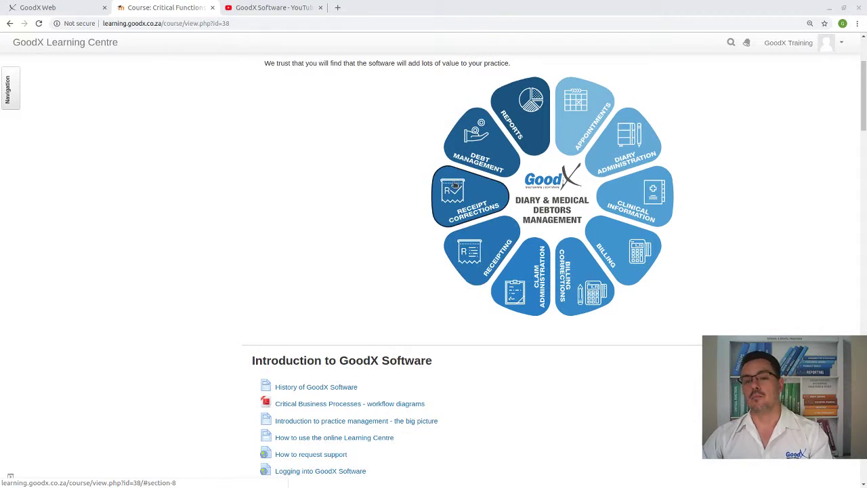
pyautogui.scroll(-1, 454, 186)
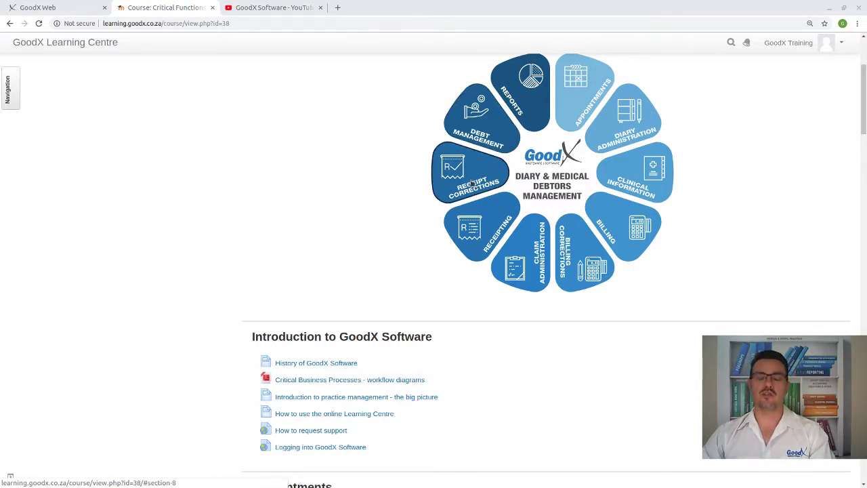
pyautogui.scroll(1, 473, 143)
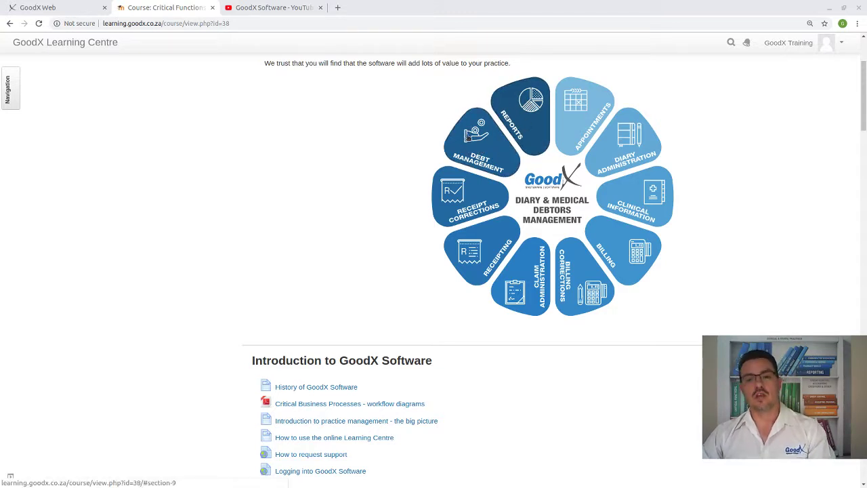
pyautogui.scroll(-1, 467, 135)
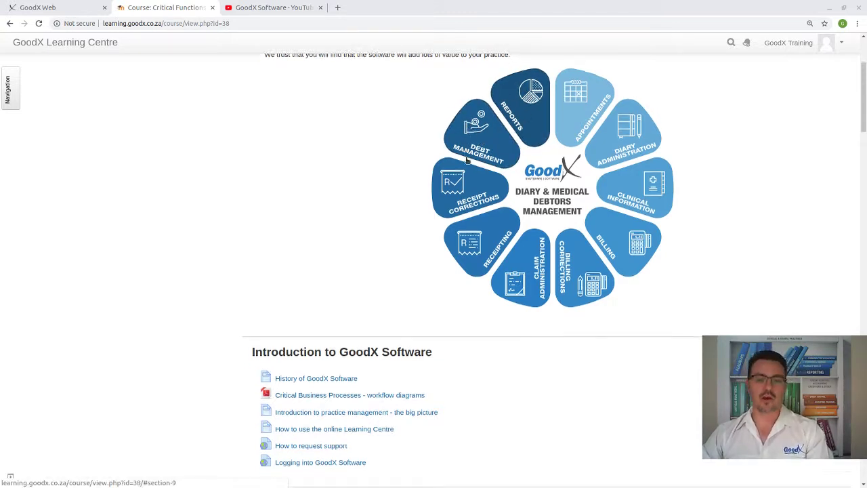
# Look through the course topics from Introduction to GoodX Software down to the Internal Controls (Advanced Training) wheel.
pyautogui.scroll(-3, 461, 117)
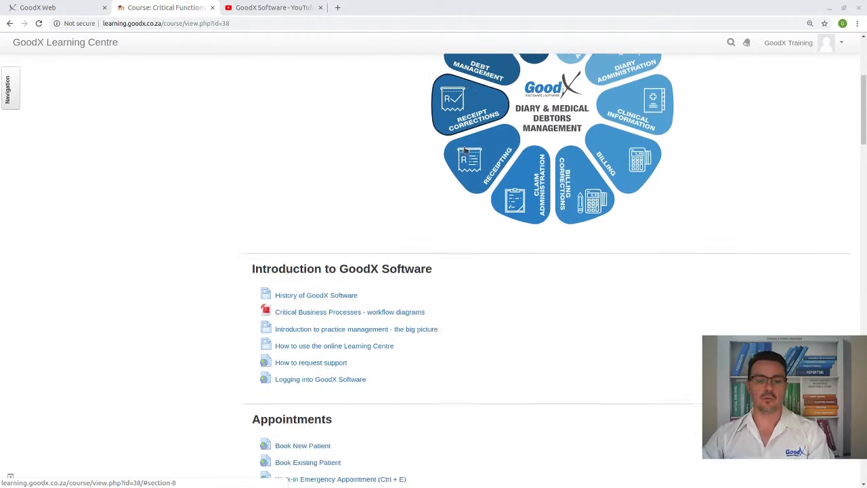
pyautogui.scroll(-3, 471, 192)
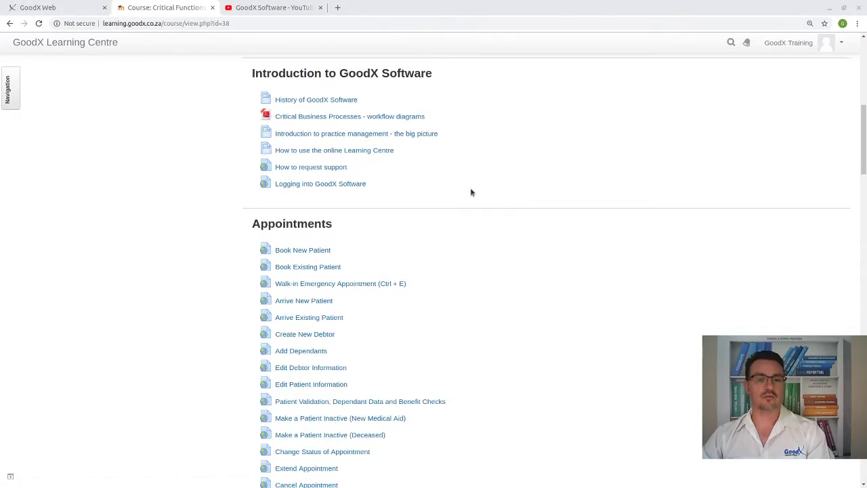
pyautogui.scroll(-20, 470, 188)
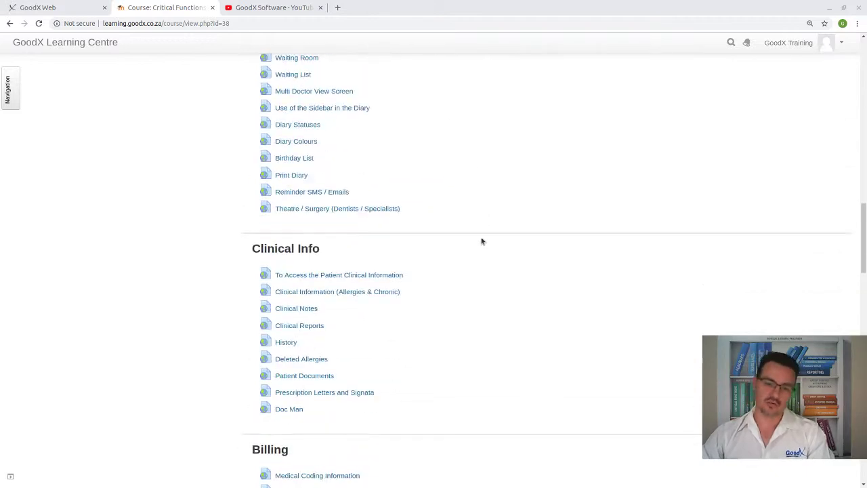
pyautogui.scroll(-15, 485, 253)
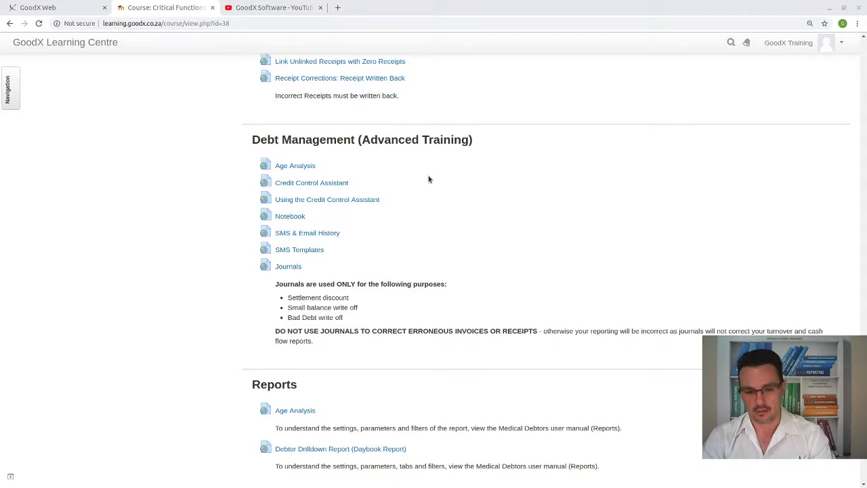
pyautogui.scroll(-5, 406, 269)
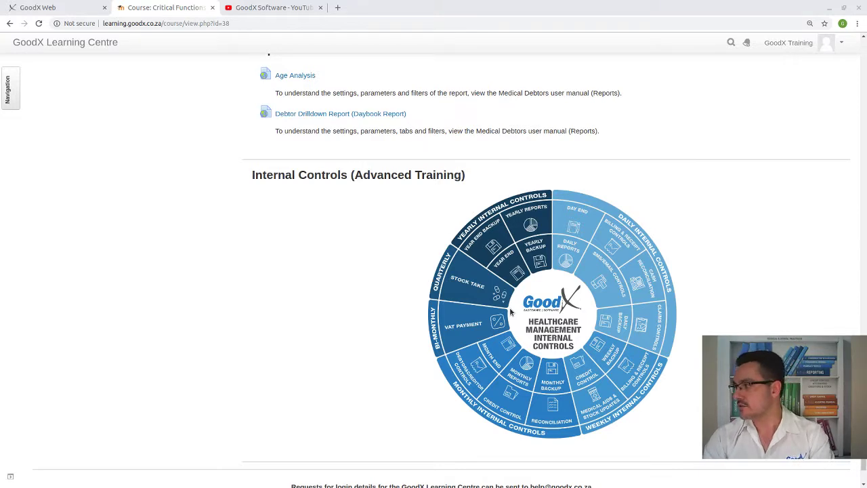
pyautogui.scroll(5, 474, 271)
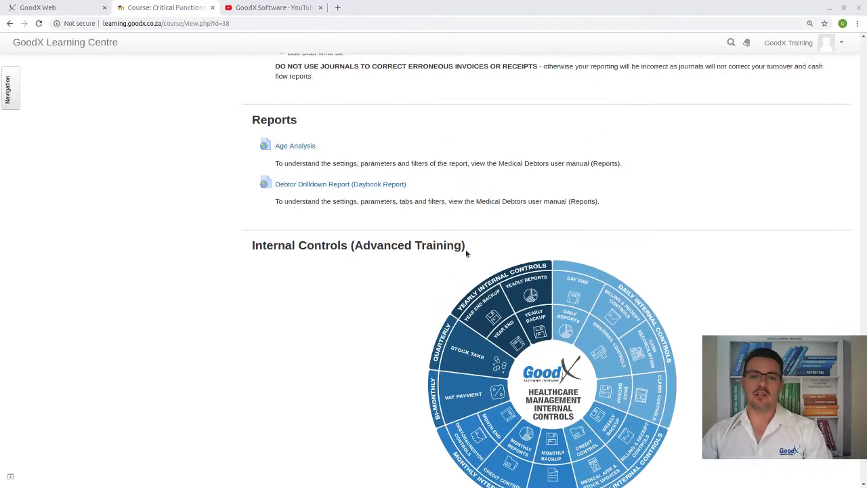
pyautogui.scroll(1, 355, 282)
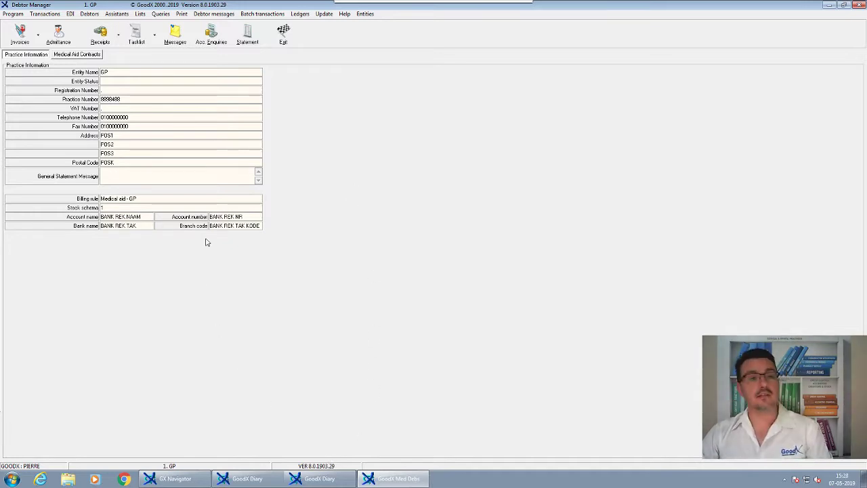
# Switch to the GoodX Diary showing DR GP 1 and open the account enquiry for the 10:15 appointment's debtor.
pyautogui.rightClick(311, 478)
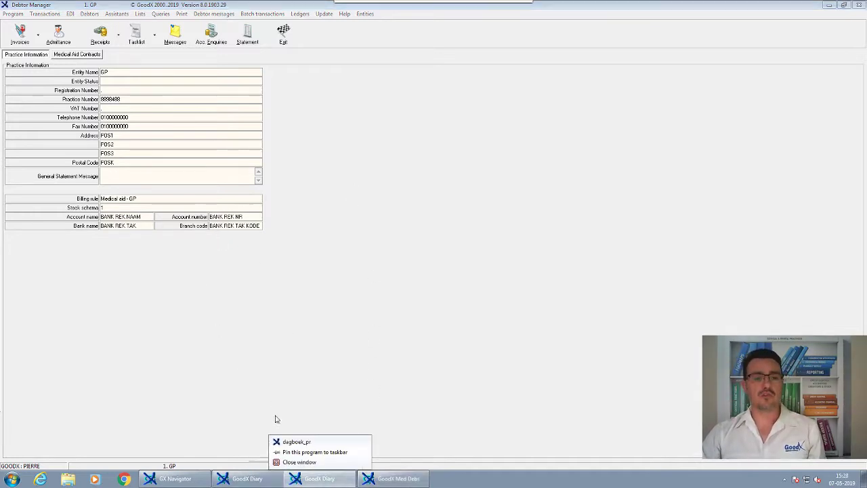
pyautogui.click(310, 478)
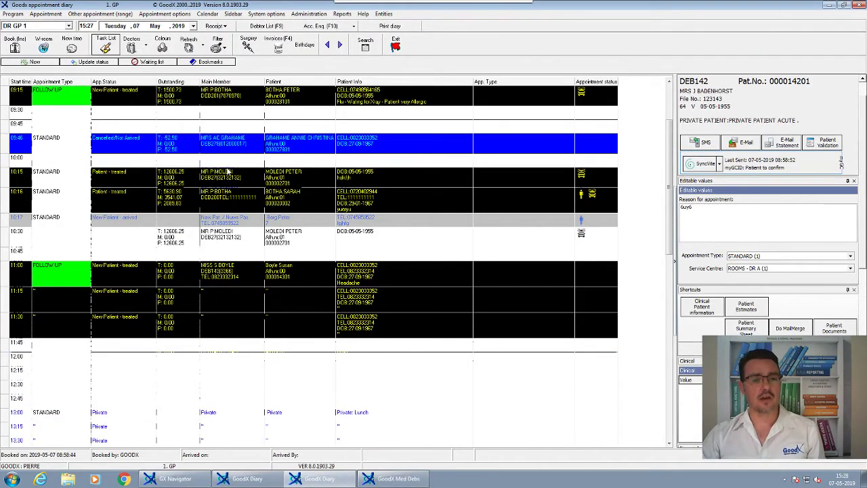
pyautogui.click(221, 201)
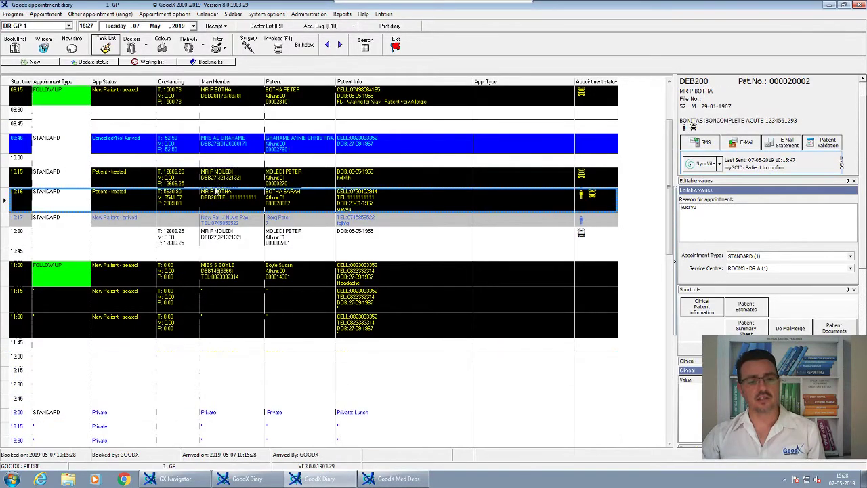
pyautogui.click(224, 180)
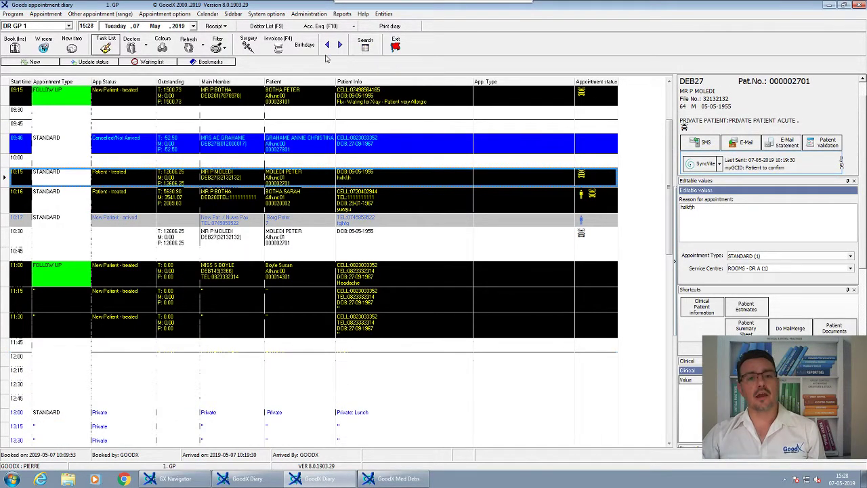
pyautogui.click(323, 27)
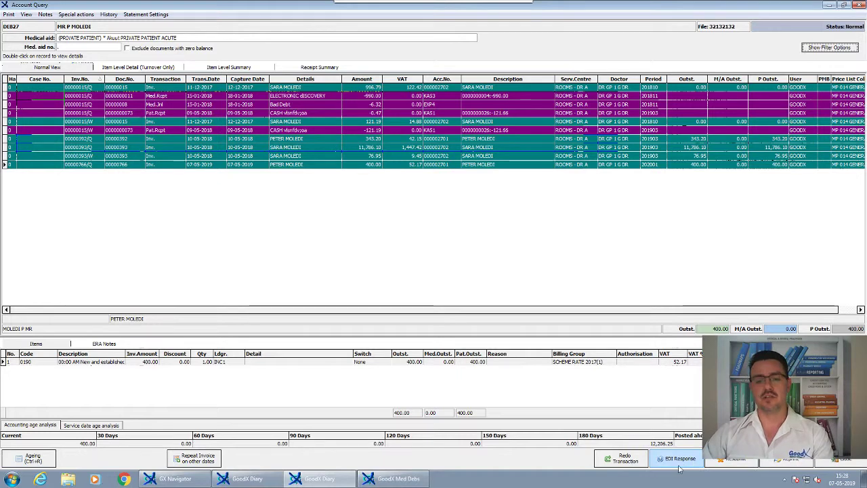
# View the debtor's notebook from the account enquiry and exit it without saving.
pyautogui.click(9, 14)
pyautogui.moveTo(45, 14)
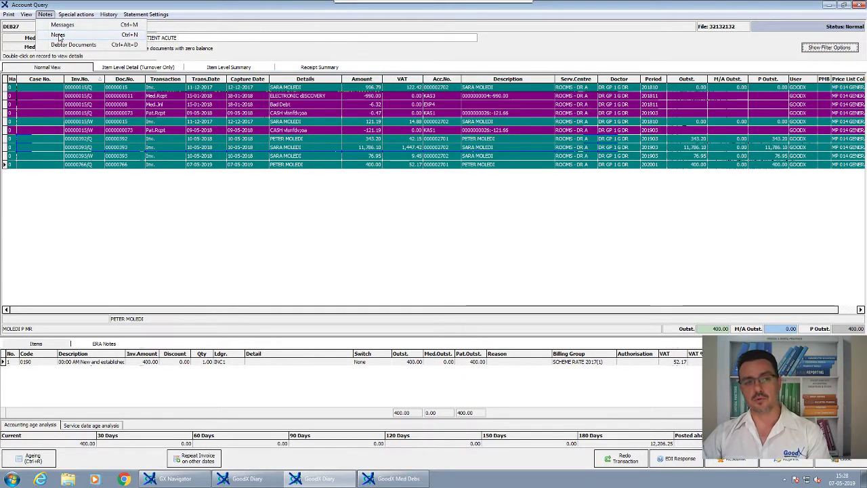
pyautogui.click(59, 35)
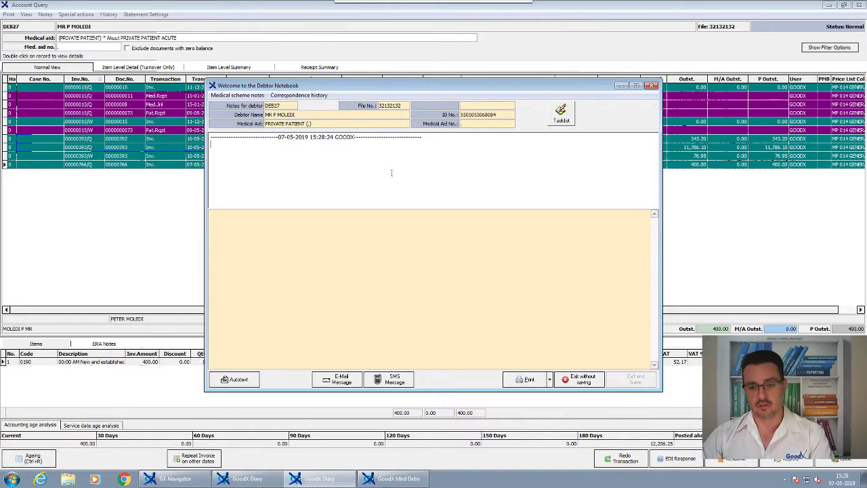
pyautogui.click(577, 381)
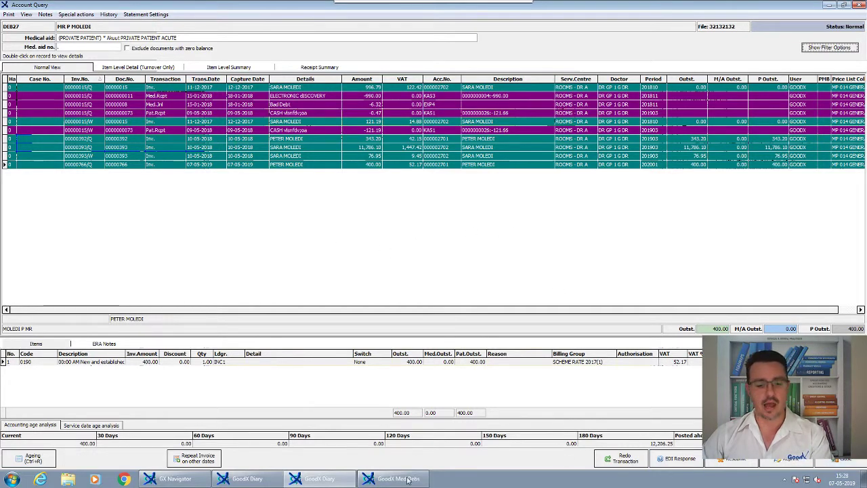
# Switch to the other open GoodX appointment diary and go to the current time slot.
pyautogui.click(245, 479)
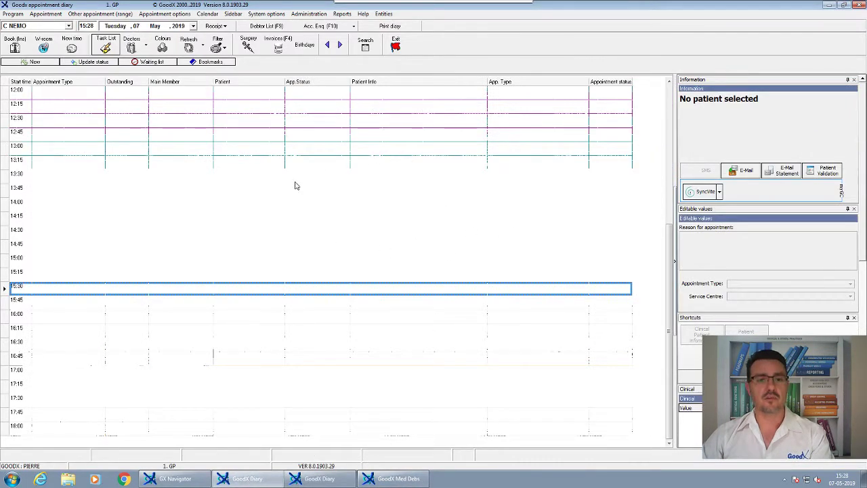
pyautogui.click(33, 61)
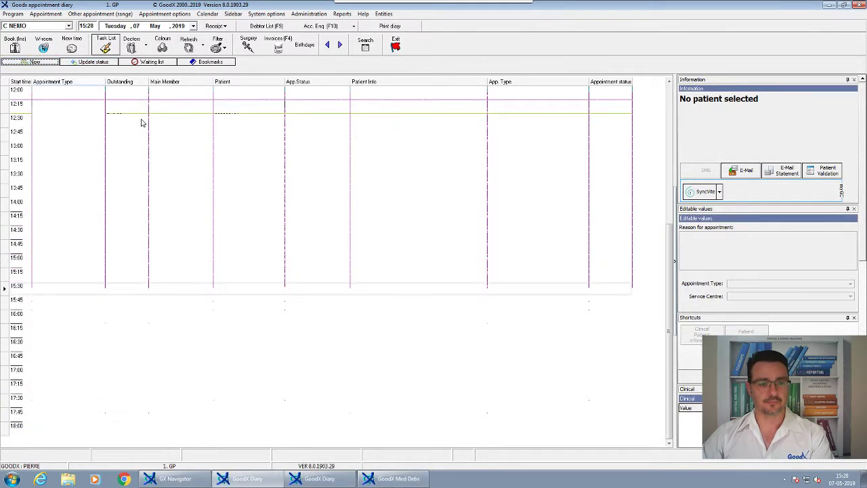
# Switch the appointment diary to DR GP 1 and open the debtor notebook for the treated patient's 14:45 appointment.
pyautogui.click(54, 29)
pyautogui.click(27, 43)
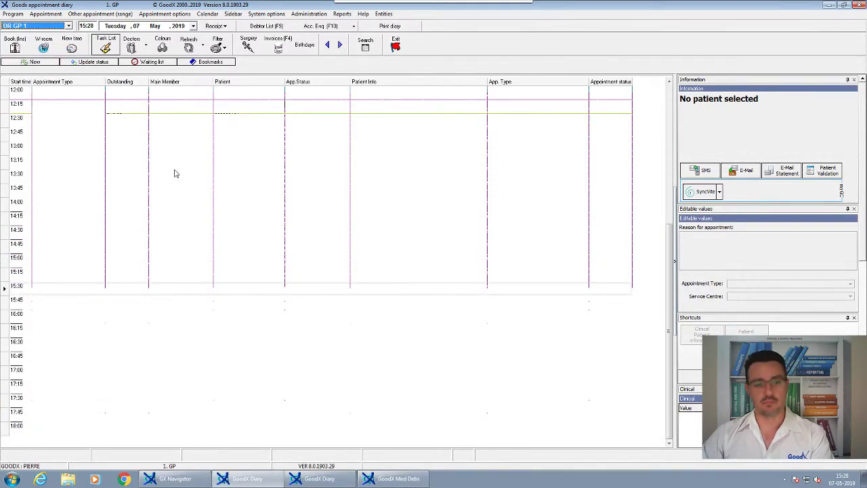
pyautogui.click(213, 312)
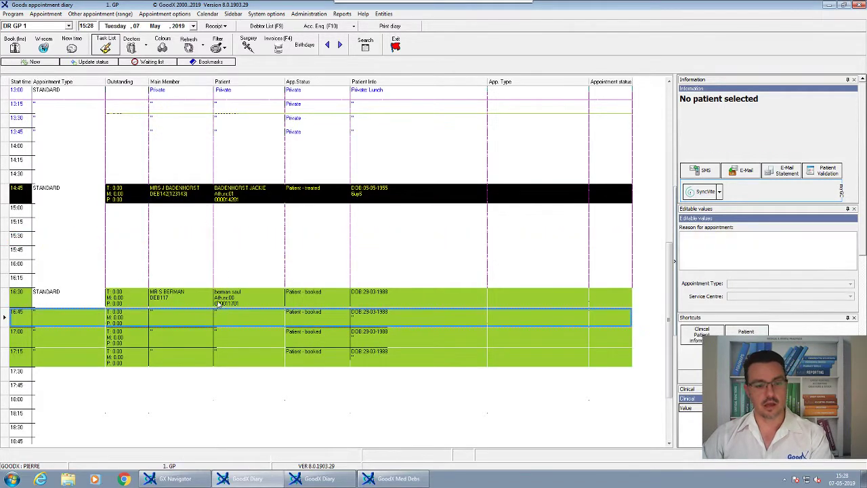
pyautogui.click(237, 202)
pyautogui.rightClick(237, 202)
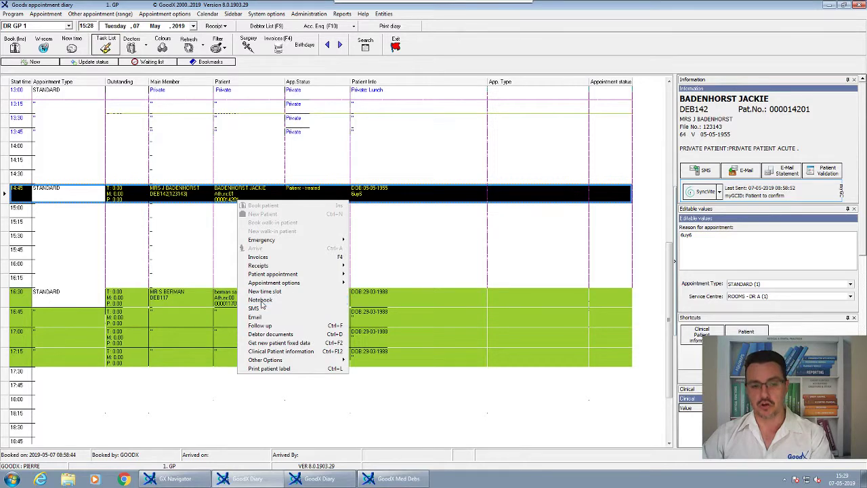
pyautogui.click(261, 304)
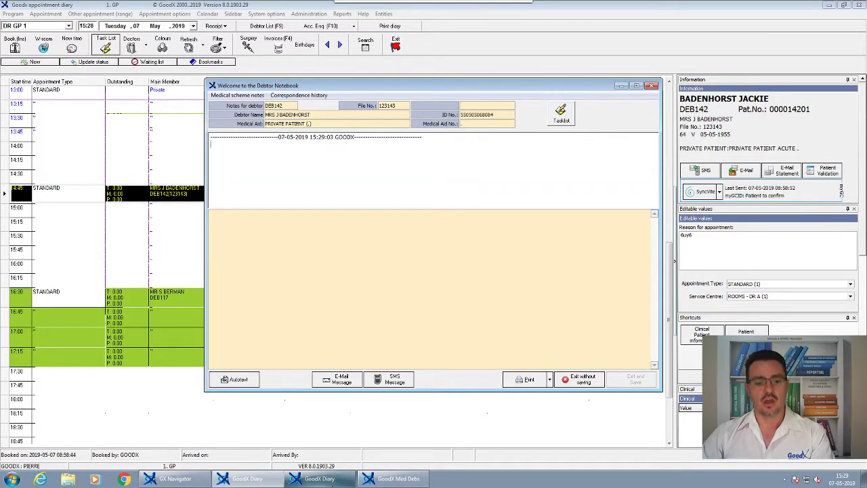
# Switch to GoodX Med Debs, look up where the note book is offered for the TEST debtor, and exit the debtor list.
pyautogui.click(394, 479)
pyautogui.click(54, 36)
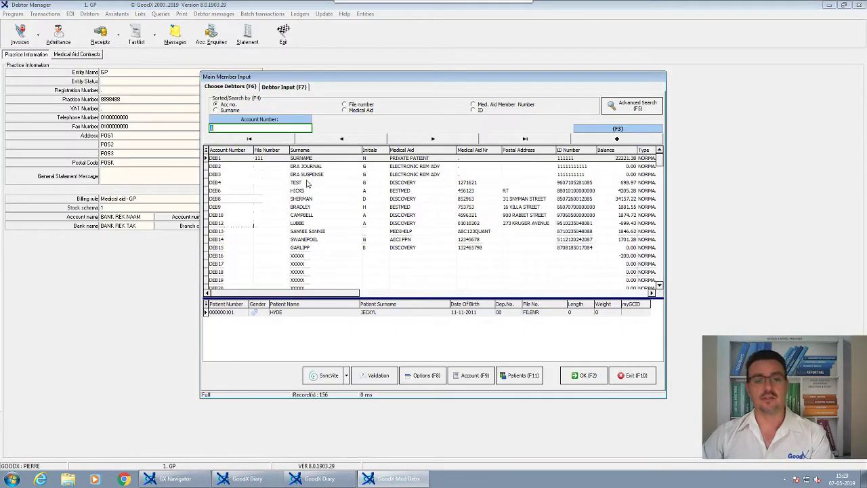
pyautogui.rightClick(307, 182)
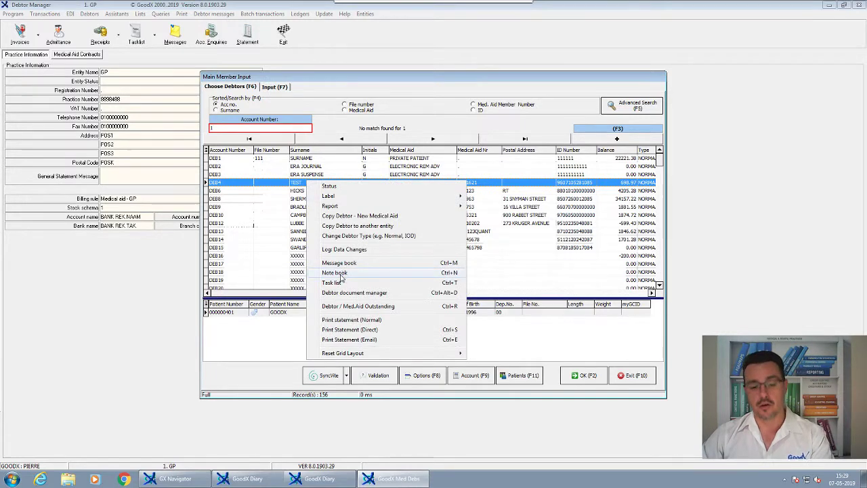
pyautogui.click(636, 377)
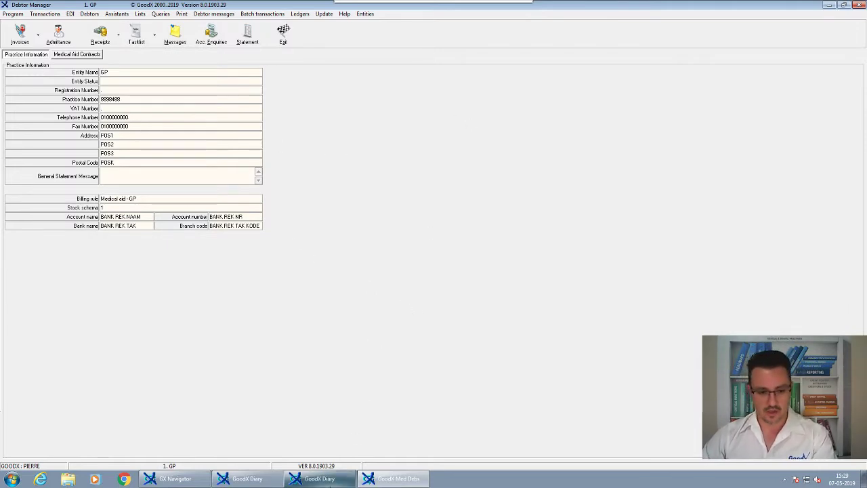
# Switch back to the GoodX Diary account query, open the debtor's notebook and send an SMS message without text.
pyautogui.click(319, 478)
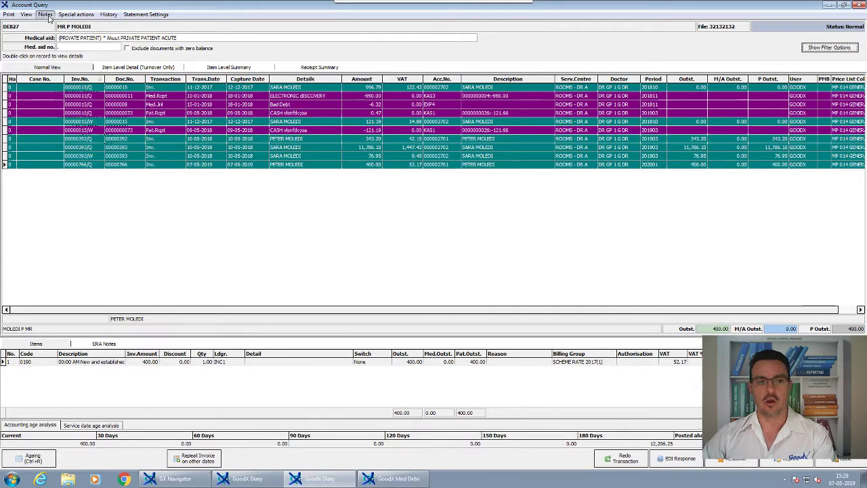
pyautogui.click(45, 14)
pyautogui.click(59, 38)
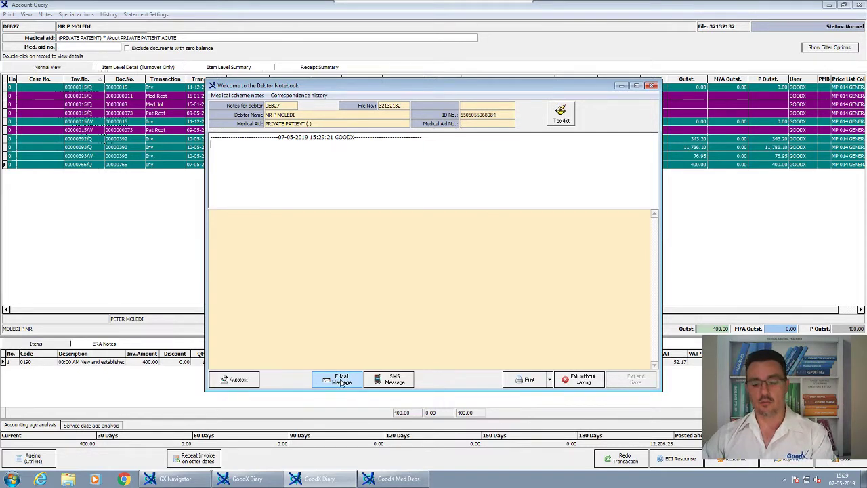
pyautogui.click(395, 381)
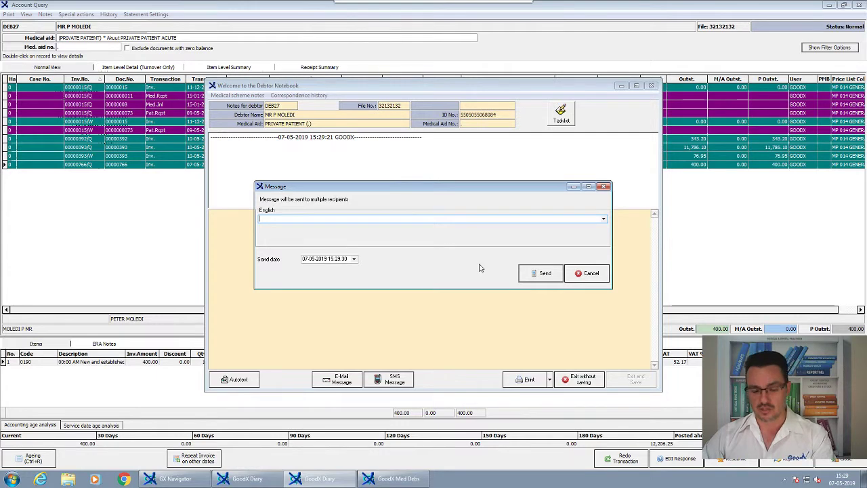
pyautogui.click(541, 273)
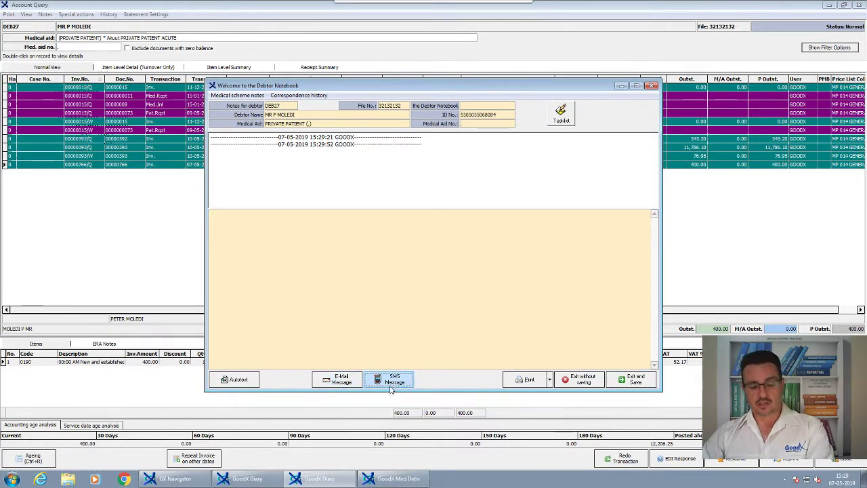
# View the debtor's SMS history from the notebook's correspondence history, limiting the display to replies only.
pyautogui.click(301, 95)
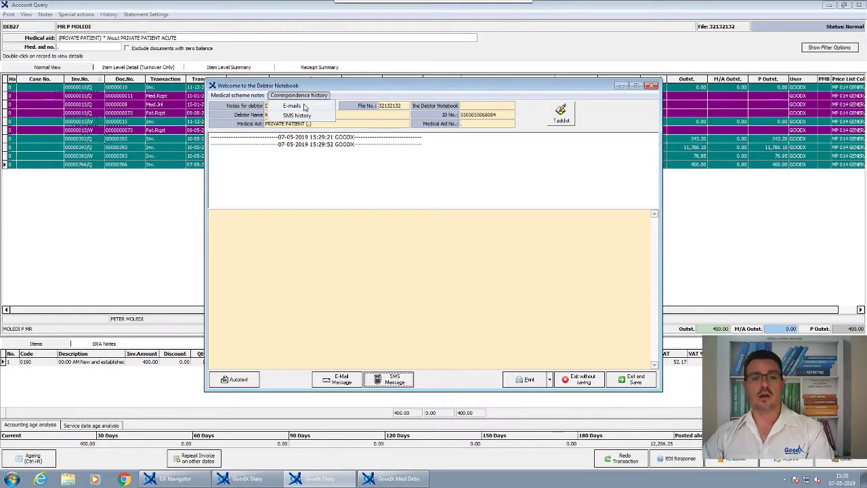
pyautogui.click(298, 115)
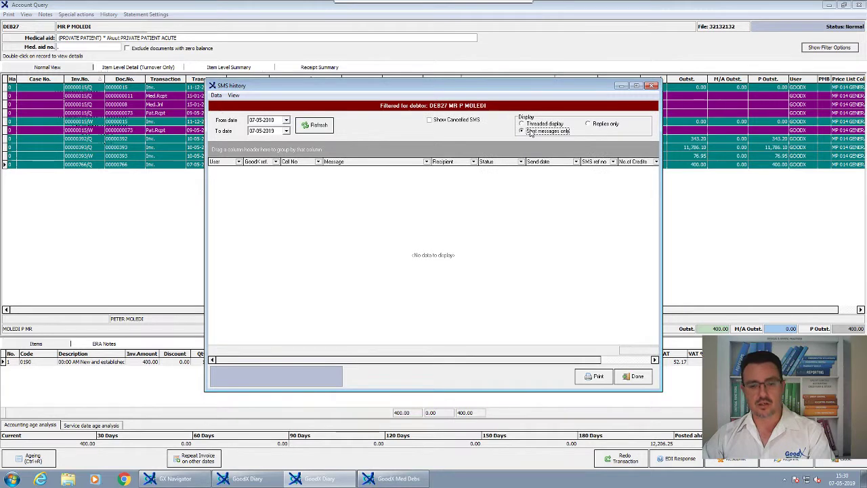
pyautogui.click(591, 124)
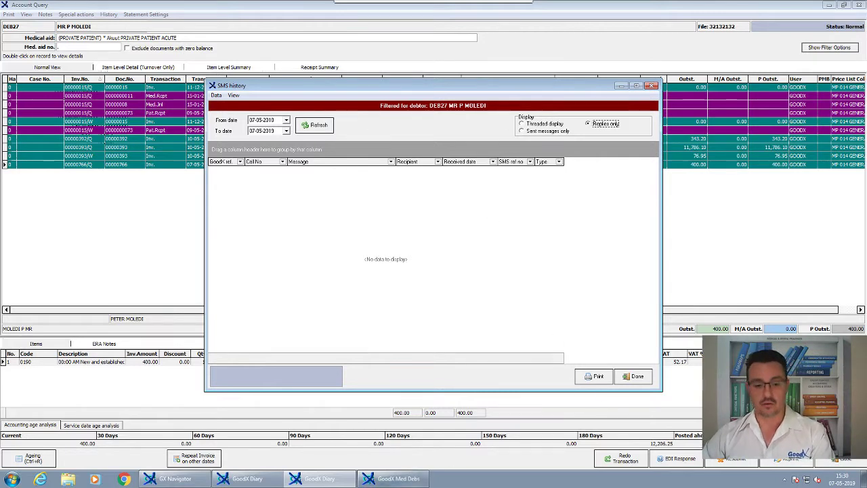
# Switch to GoodX Med Debs, refresh the SMS history under the batch transactions and close it.
pyautogui.click(384, 480)
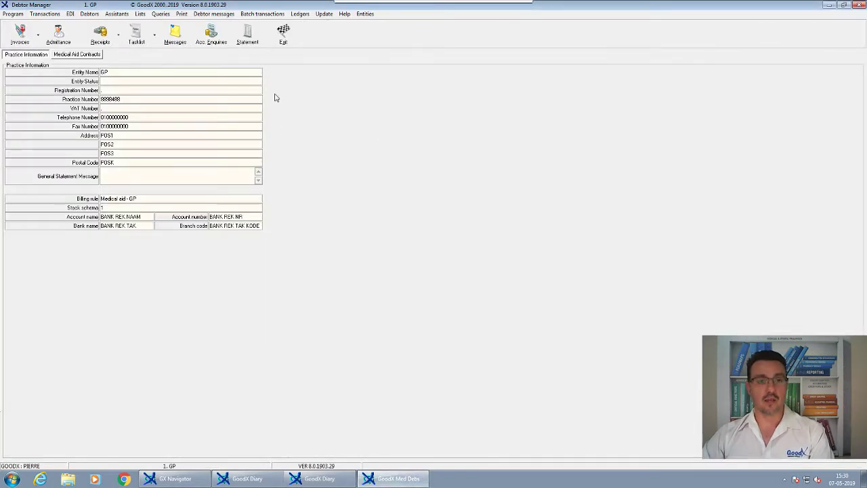
pyautogui.click(274, 17)
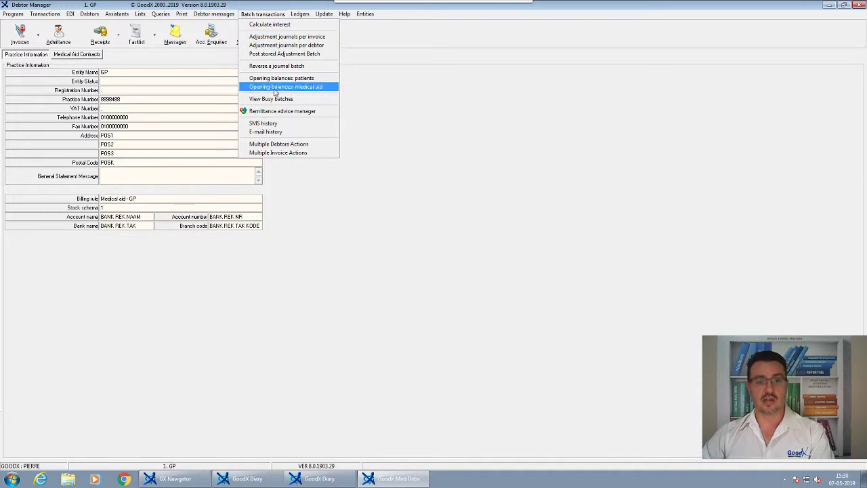
pyautogui.click(269, 127)
pyautogui.click(314, 113)
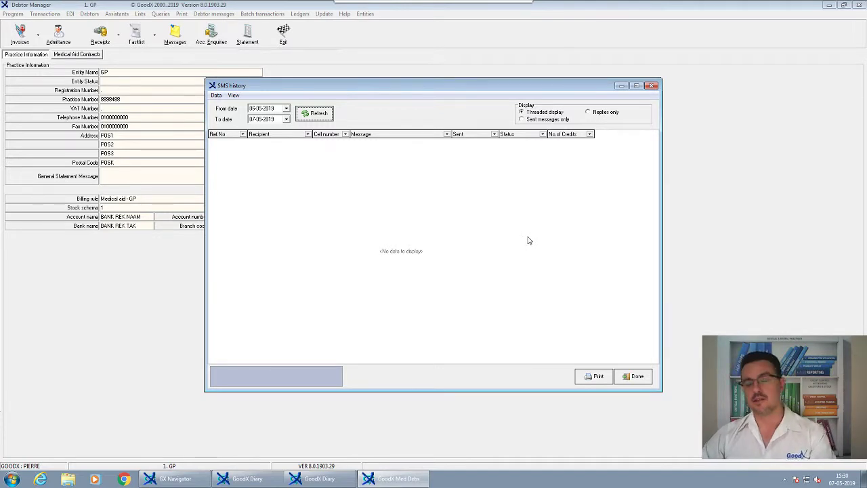
pyautogui.click(633, 376)
# View the e-mail history under the batch transactions and close it.
pyautogui.click(263, 13)
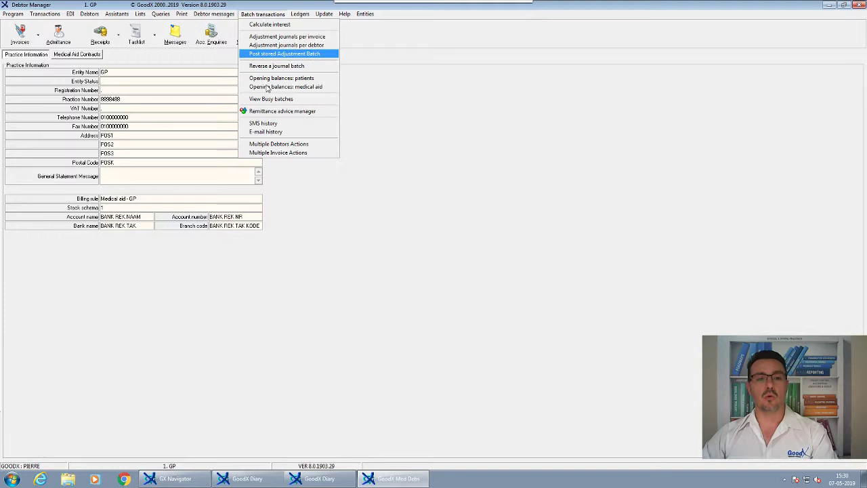
pyautogui.click(277, 133)
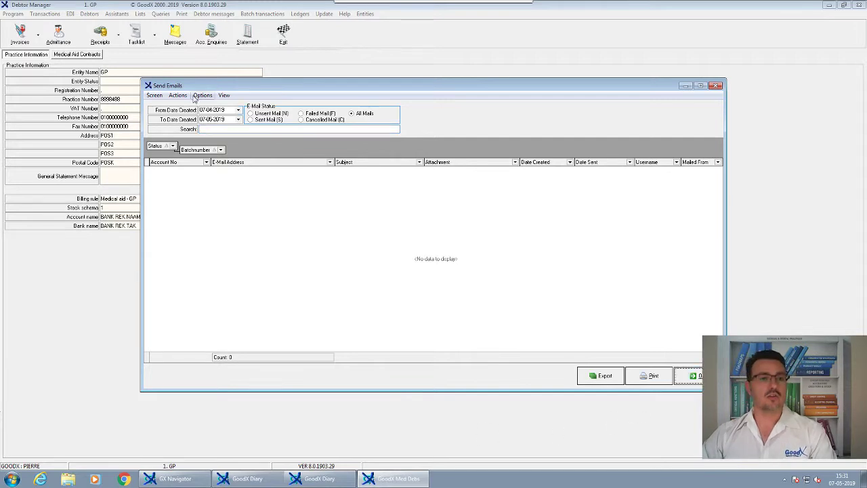
pyautogui.click(688, 375)
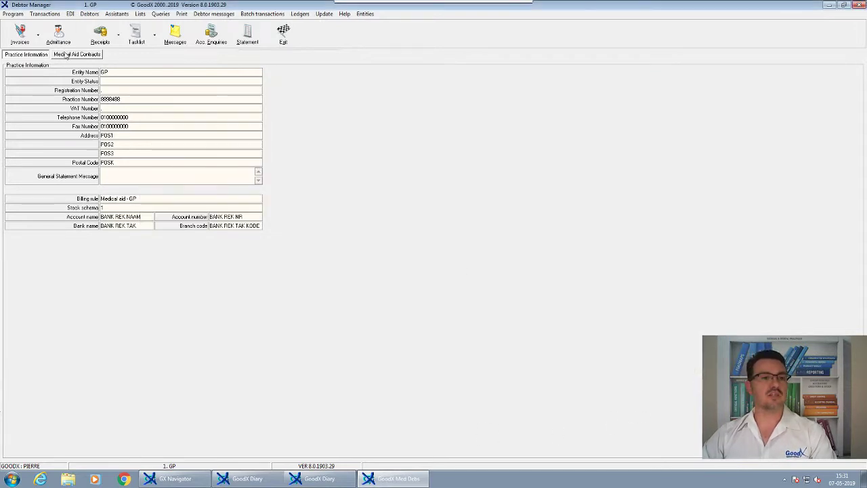
# Add the note "hjedgjkrgyuheyu" to the notebook of the Discovery debtor just above the XXXXX rows, and save it.
pyautogui.rightClick(357, 248)
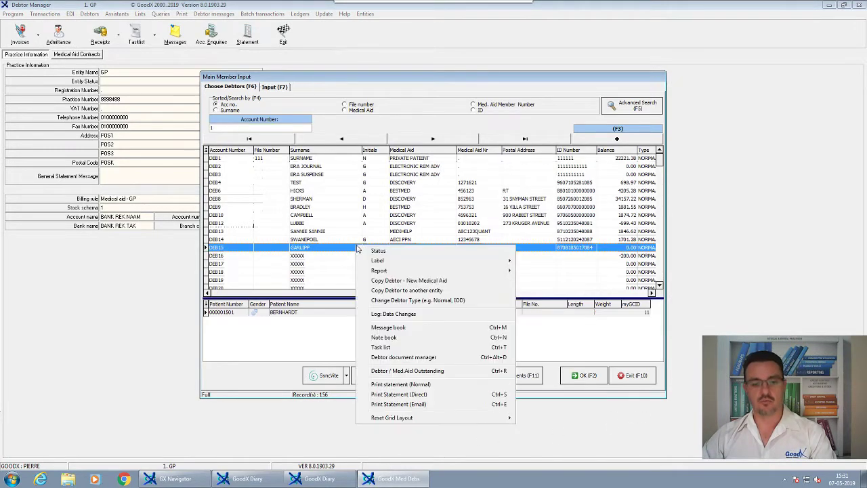
pyautogui.click(384, 337)
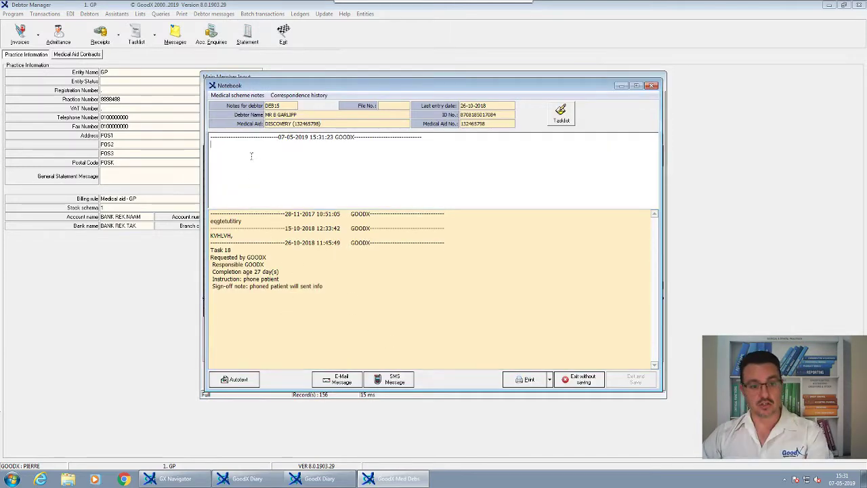
pyautogui.write('hjedgjkrgyuheyu')
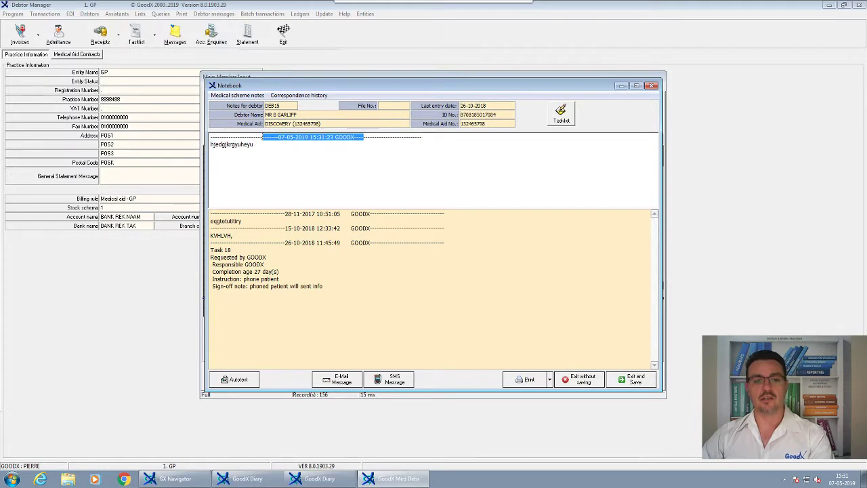
pyautogui.moveTo(263, 136); pyautogui.dragTo(272, 136)
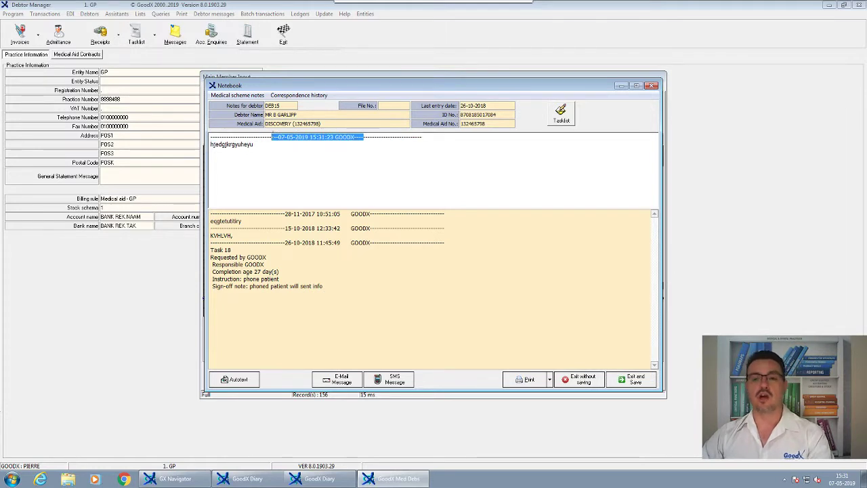
pyautogui.click(631, 378)
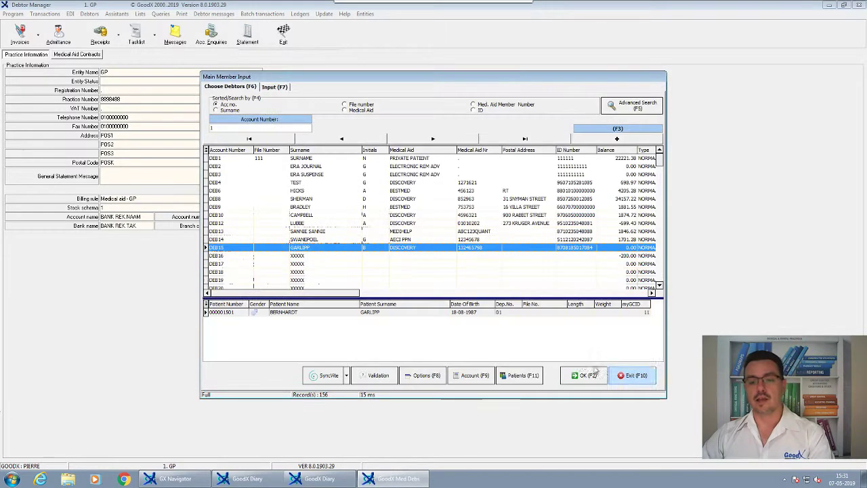
# Reopen the same Discovery debtor's notebook, review the saved entries' date and user stamps, and exit without saving.
pyautogui.doubleClick(296, 249)
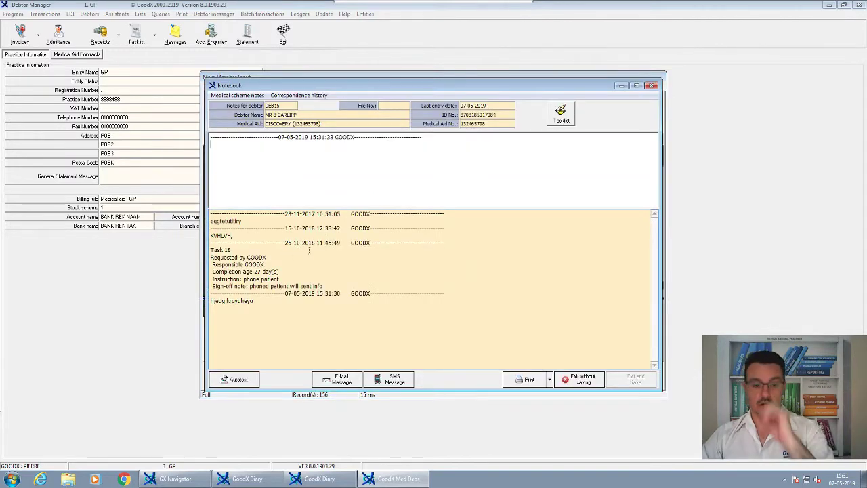
pyautogui.moveTo(261, 214); pyautogui.dragTo(195, 215)
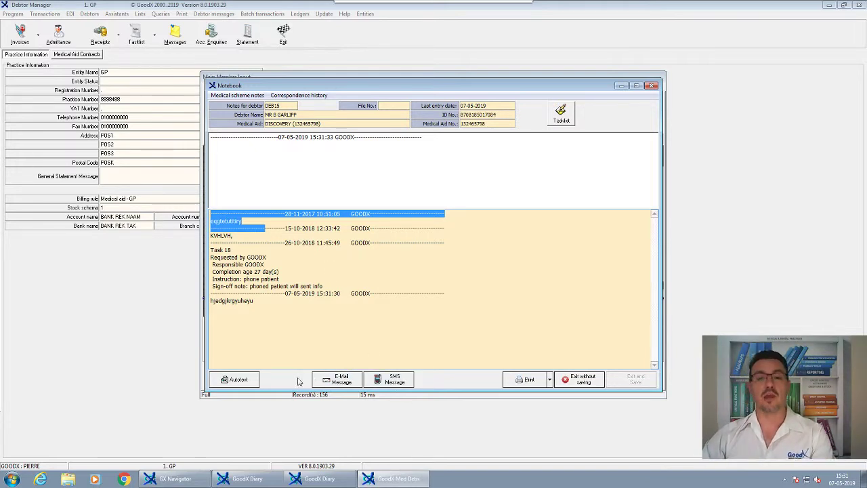
pyautogui.click(298, 95)
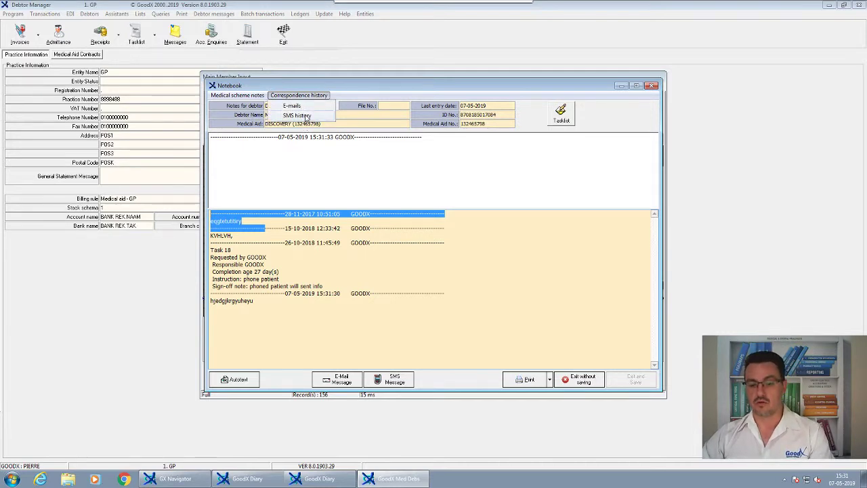
pyautogui.click(371, 293)
pyautogui.click(371, 293)
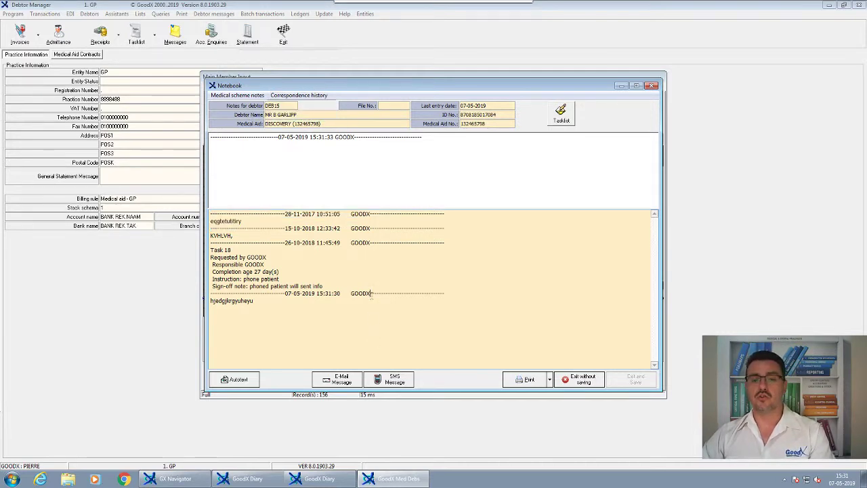
pyautogui.moveTo(377, 294); pyautogui.dragTo(283, 293)
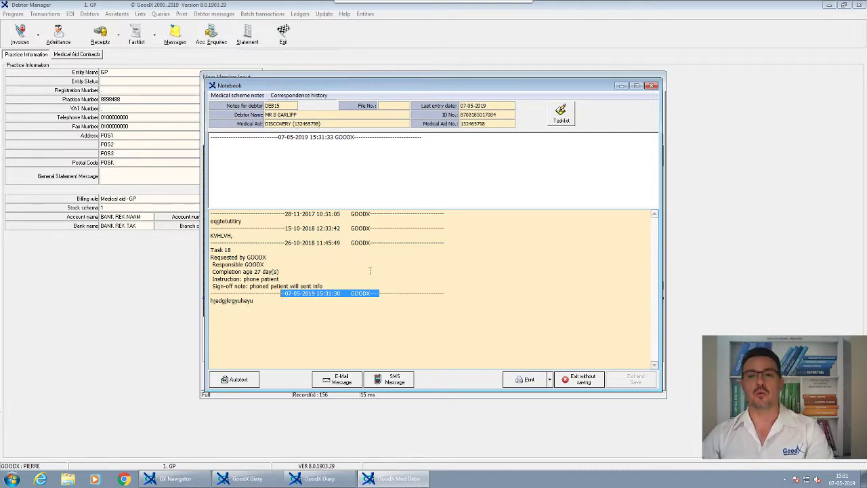
pyautogui.click(579, 380)
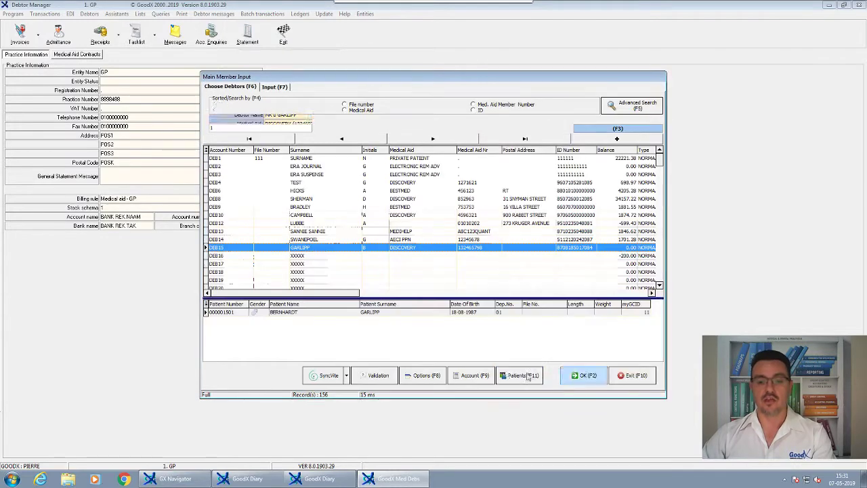
# View the message book of the AECI PPN debtor and close it.
pyautogui.rightClick(348, 245)
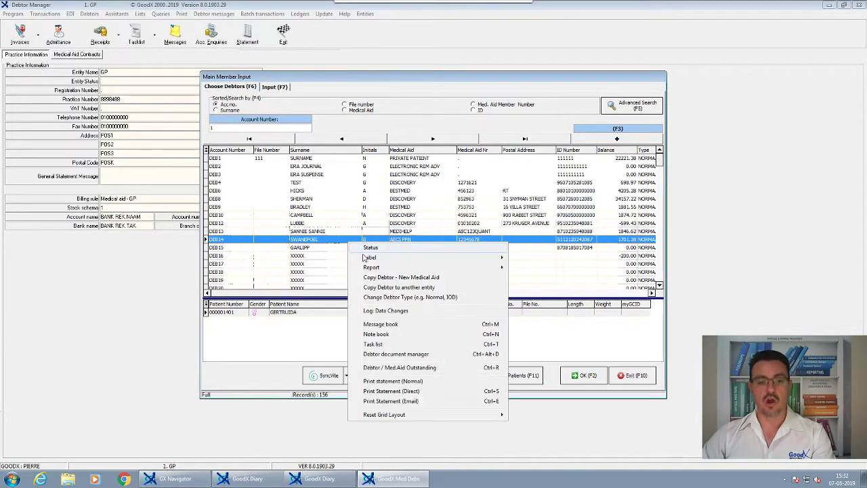
pyautogui.click(392, 328)
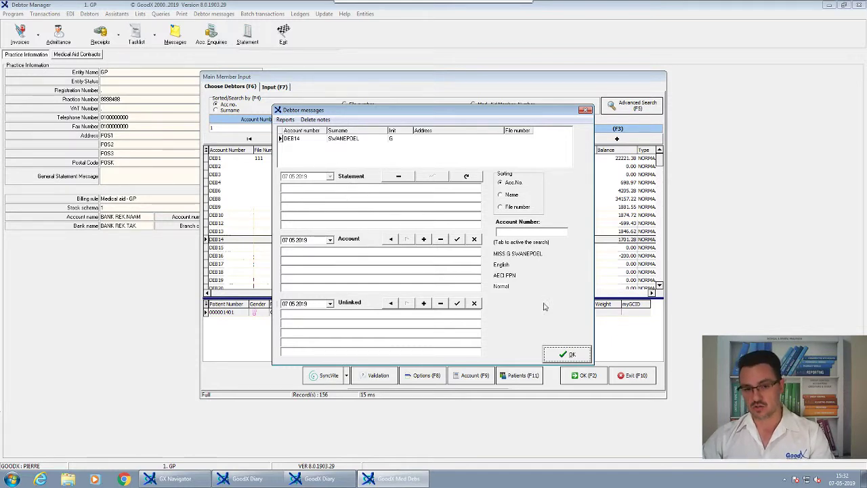
pyautogui.click(559, 358)
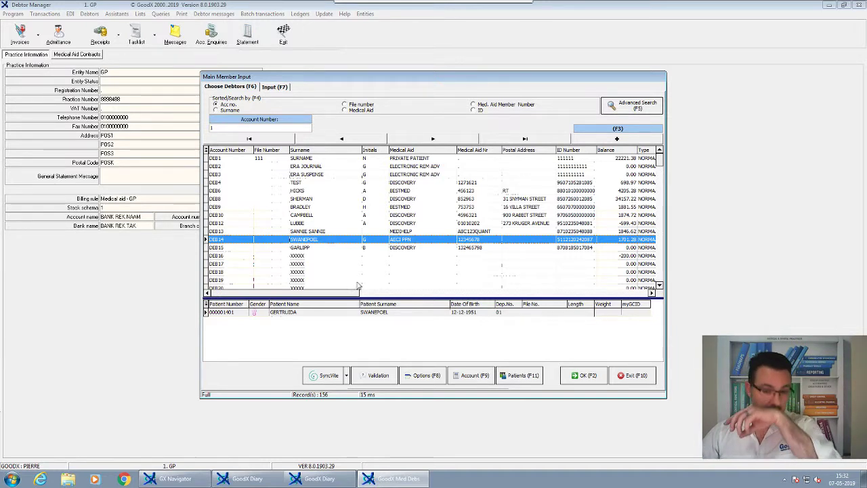
# Switch from the debtor list to the GoodX Diary, close the SMS history and notebook without saving, and exit the account query.
pyautogui.rightClick(332, 243)
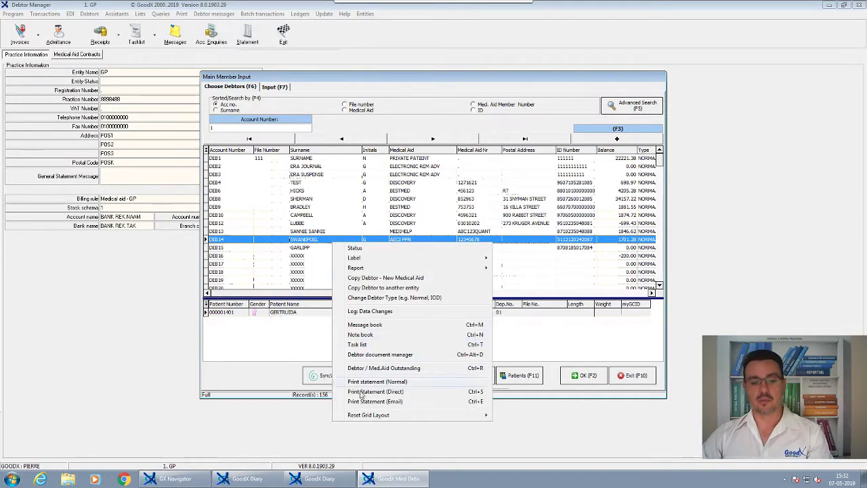
pyautogui.click(330, 483)
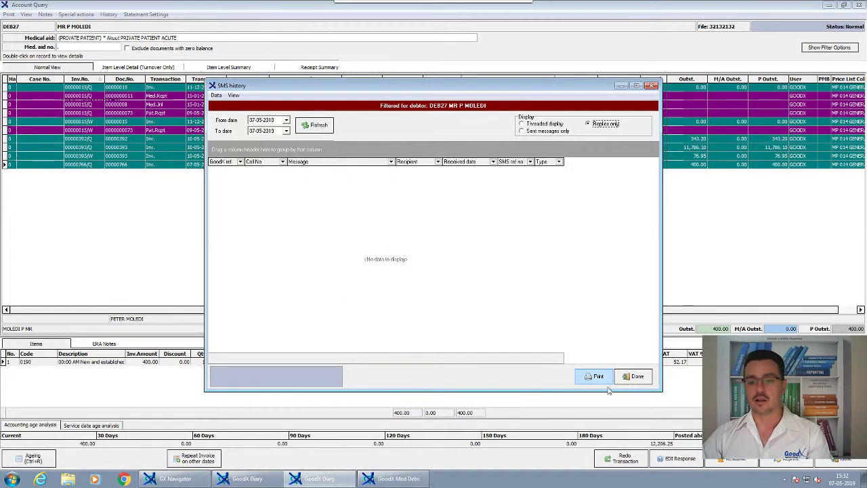
pyautogui.click(589, 376)
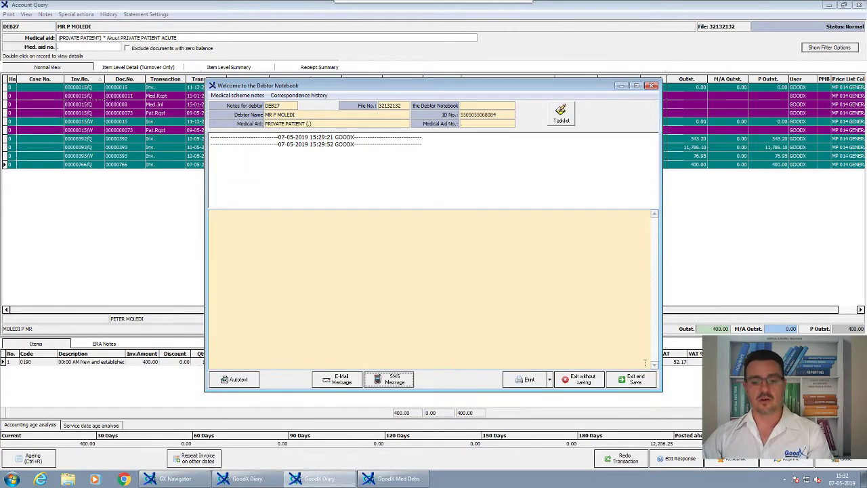
pyautogui.click(579, 379)
pyautogui.click(855, 460)
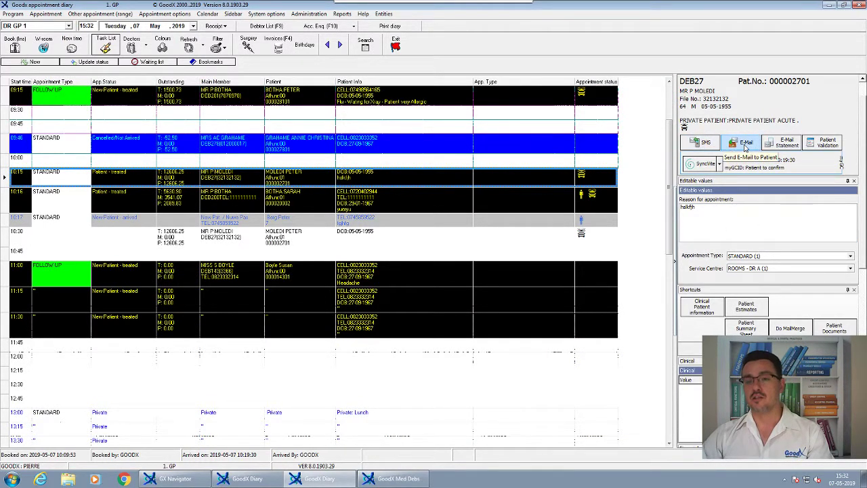
# View the options for the cancelled 09:46 appointment and the diary's Administration and Reports options.
pyautogui.rightClick(421, 145)
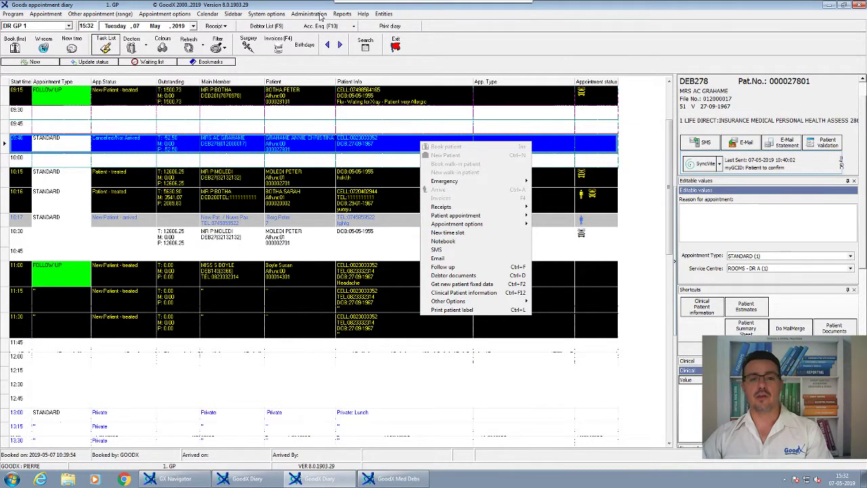
pyautogui.click(322, 16)
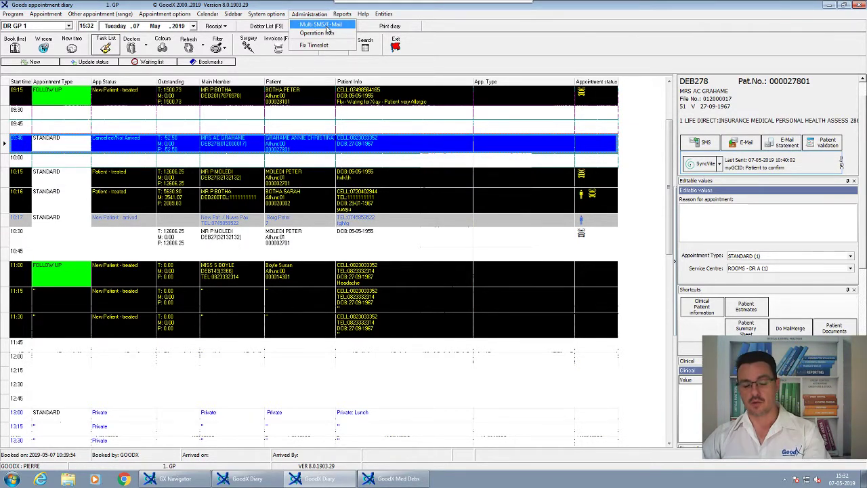
pyautogui.moveTo(357, 15)
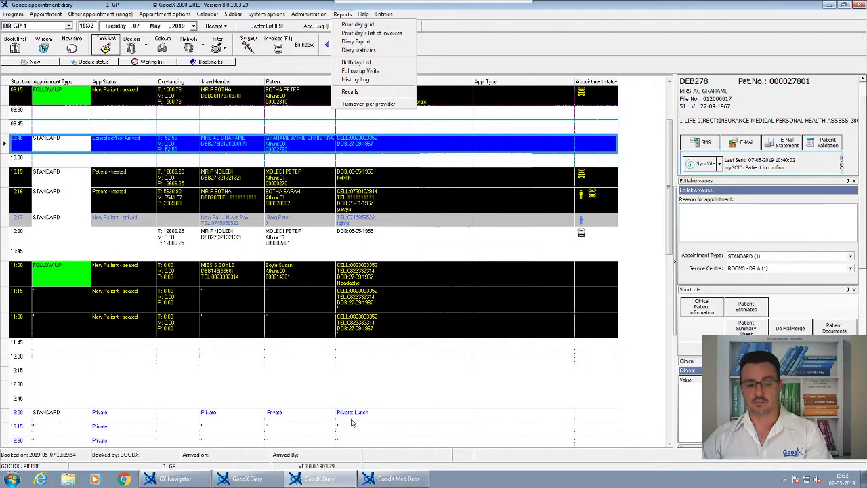
# Switch to GoodX Med Debs, exit the debtor list and view the available batch transactions.
pyautogui.click(381, 481)
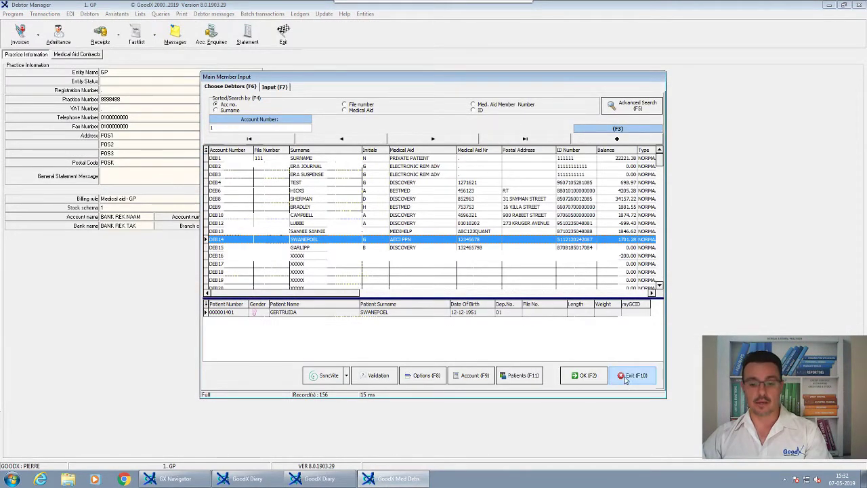
pyautogui.click(632, 375)
pyautogui.click(264, 14)
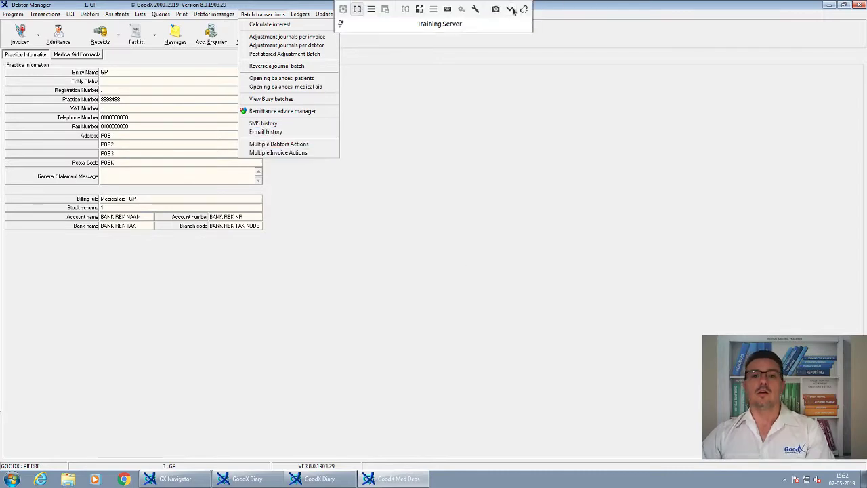
# Switch to the GoodX Learning Centre in the browser, read through the example SMS templates under Debt Management, and close that page.
pyautogui.click(507, 15)
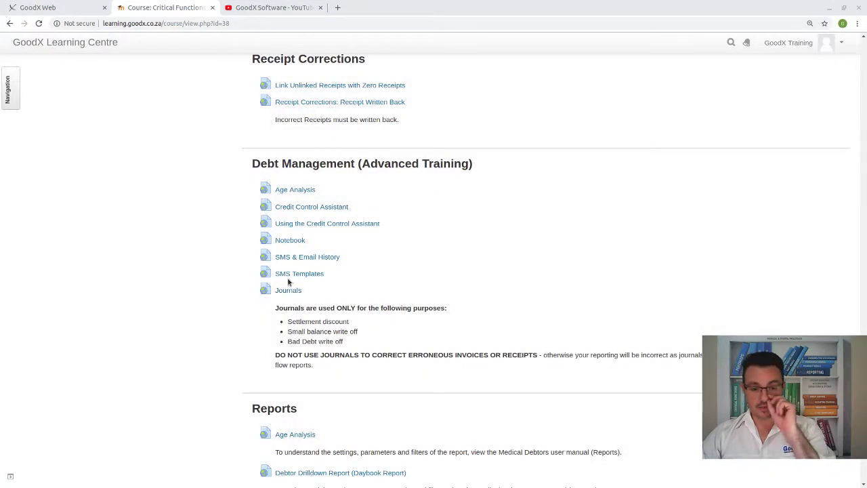
pyautogui.moveTo(324, 273); pyautogui.dragTo(296, 274)
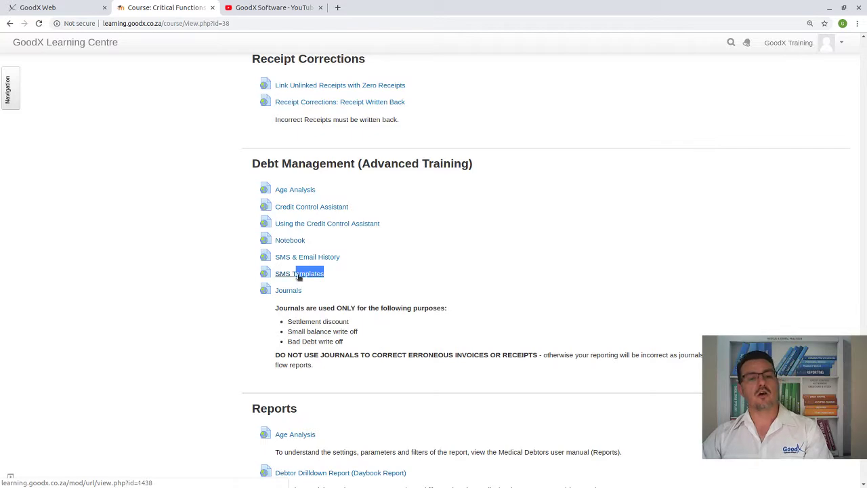
pyautogui.click(298, 274)
pyautogui.scroll(-10, 284, 198)
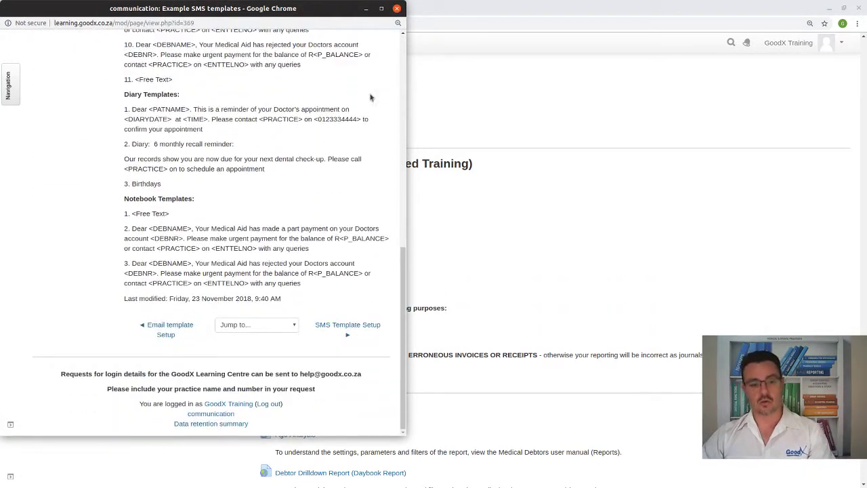
pyautogui.click(397, 9)
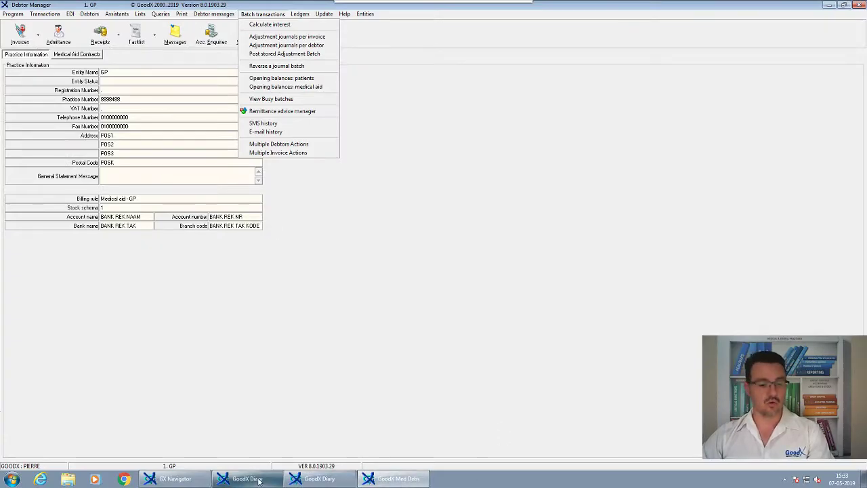
# Launch GoodX Manager from the GX Navigator, log in with the support password, and continue past the task list.
pyautogui.click(171, 479)
pyautogui.click(390, 256)
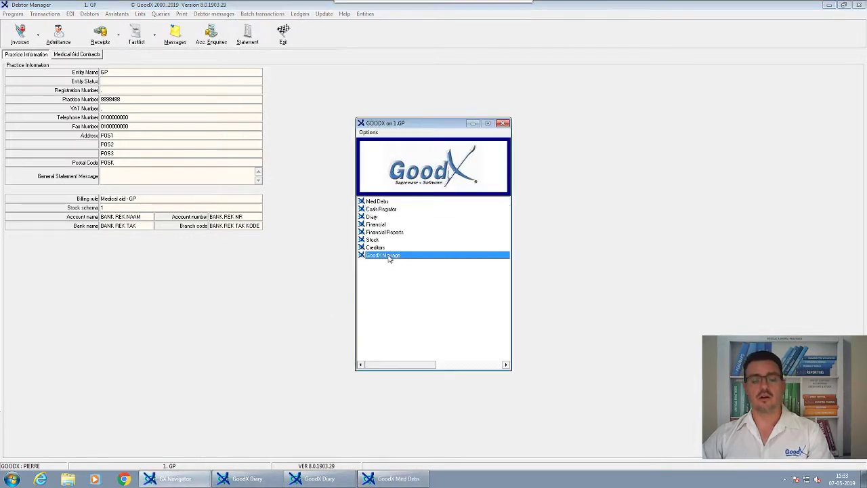
pyautogui.doubleClick(389, 256)
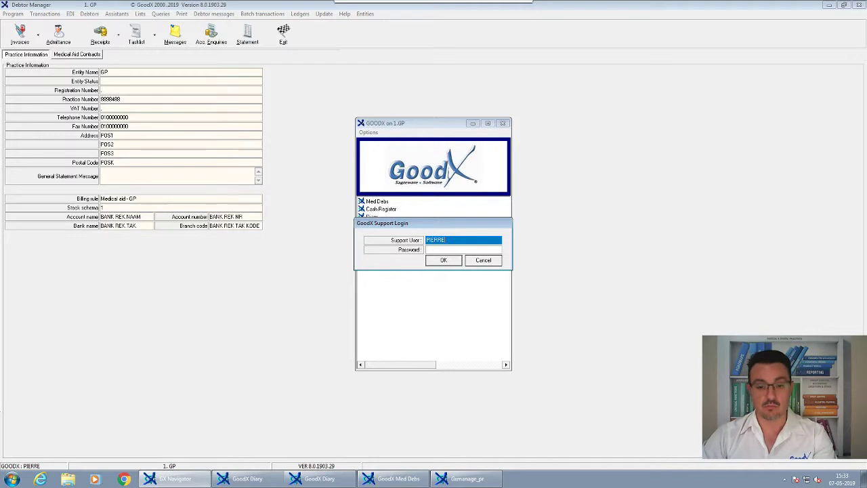
pyautogui.press('Tab')
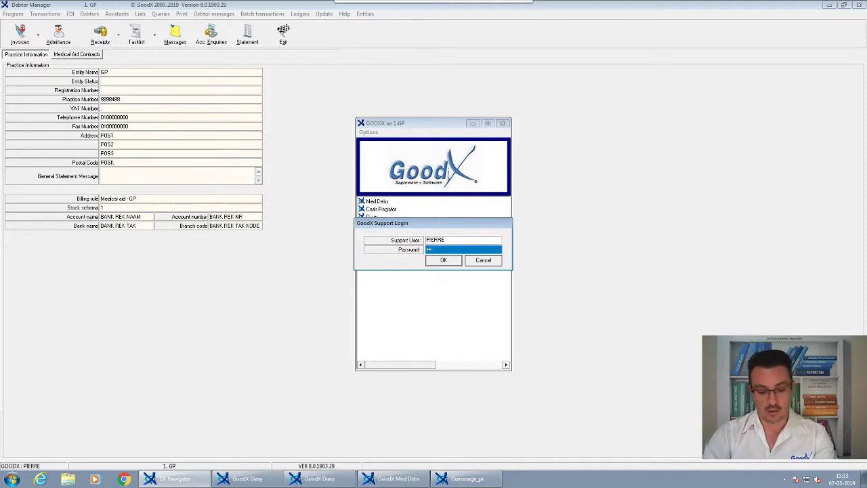
pyautogui.press('Return')
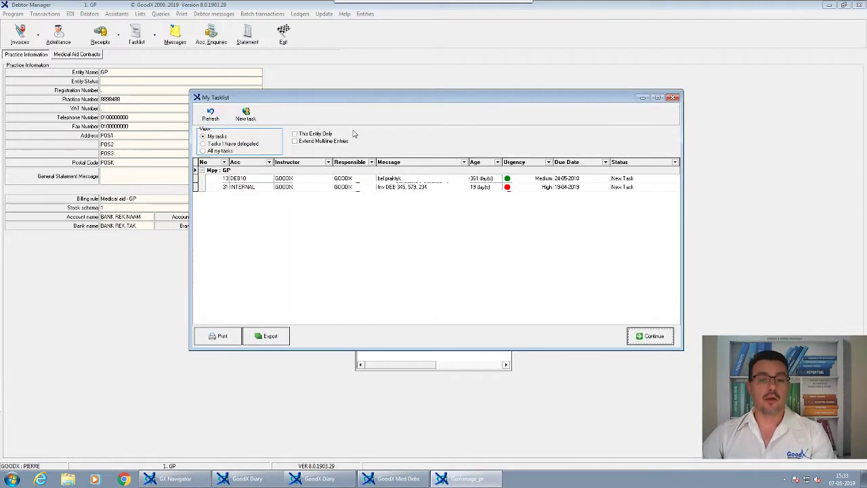
pyautogui.click(650, 336)
# Start a new global SMS template named "sdlgf" and look through the available template categories.
pyautogui.click(191, 15)
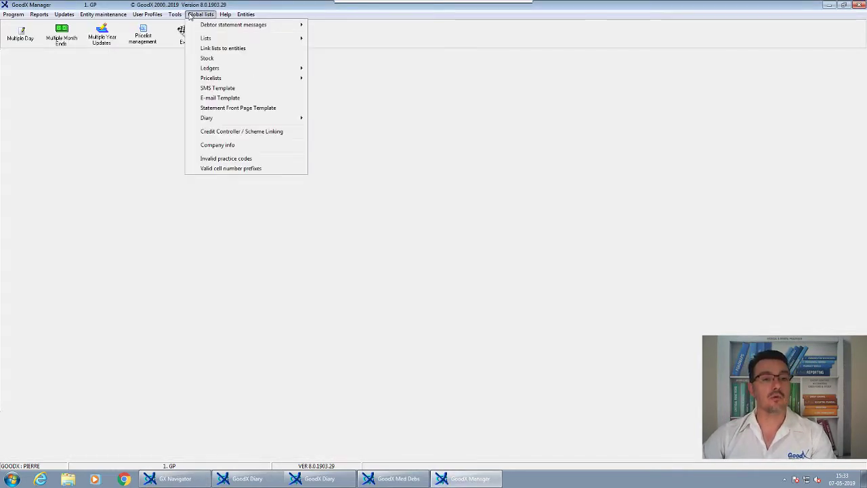
pyautogui.click(221, 91)
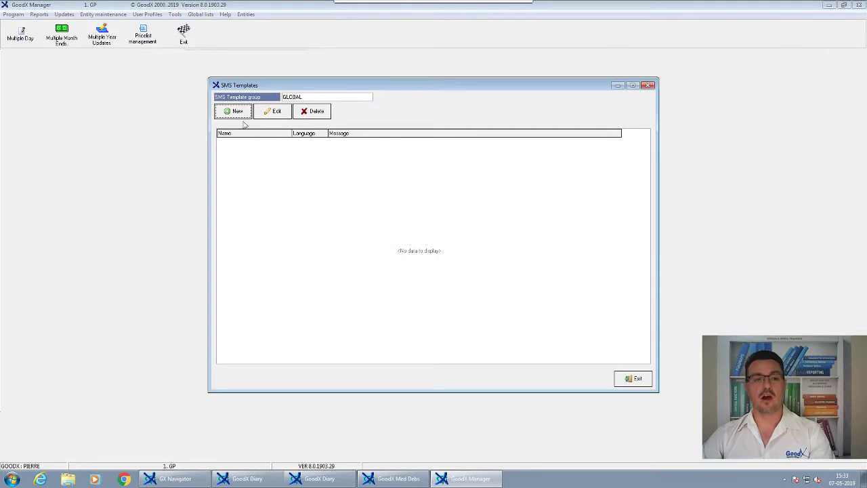
pyautogui.click(237, 112)
pyautogui.click(340, 275)
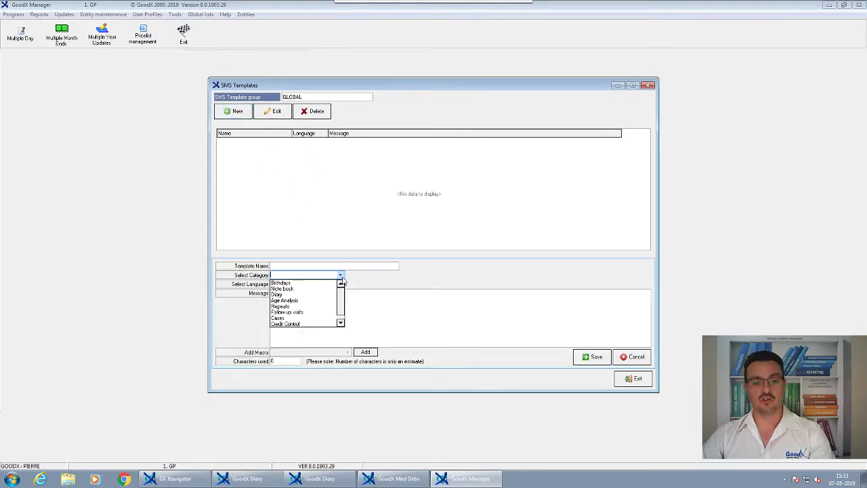
pyautogui.click(306, 266)
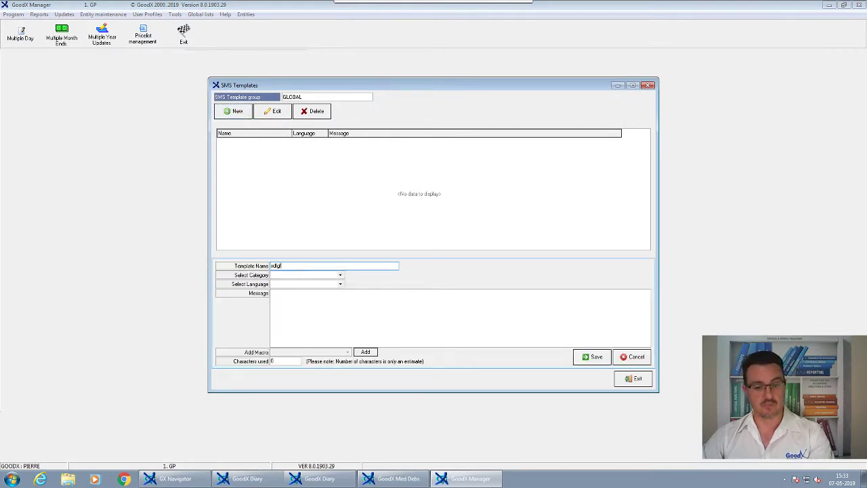
pyautogui.click(340, 275)
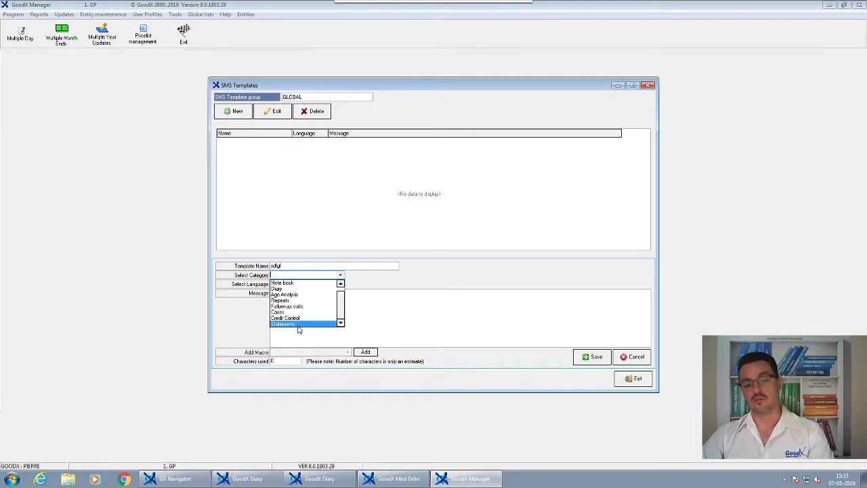
pyautogui.click(324, 292)
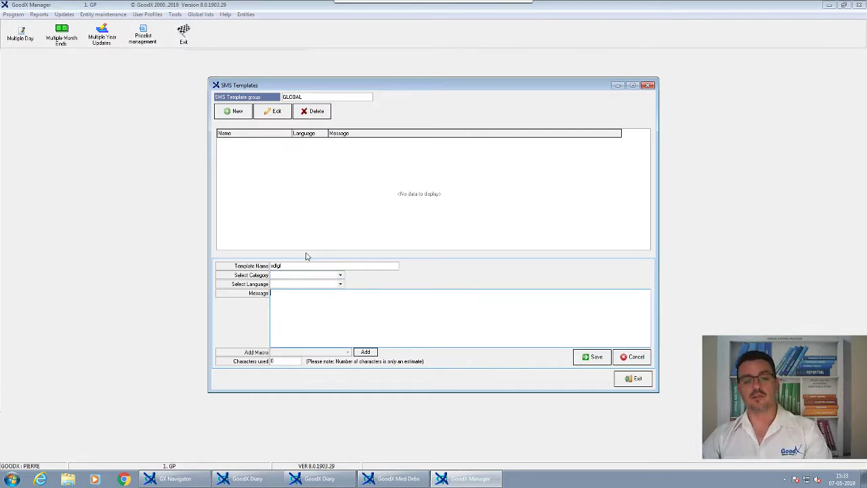
pyautogui.rightClick(298, 304)
# Set the new SMS template's category to Note book and its language to English.
pyautogui.click(341, 275)
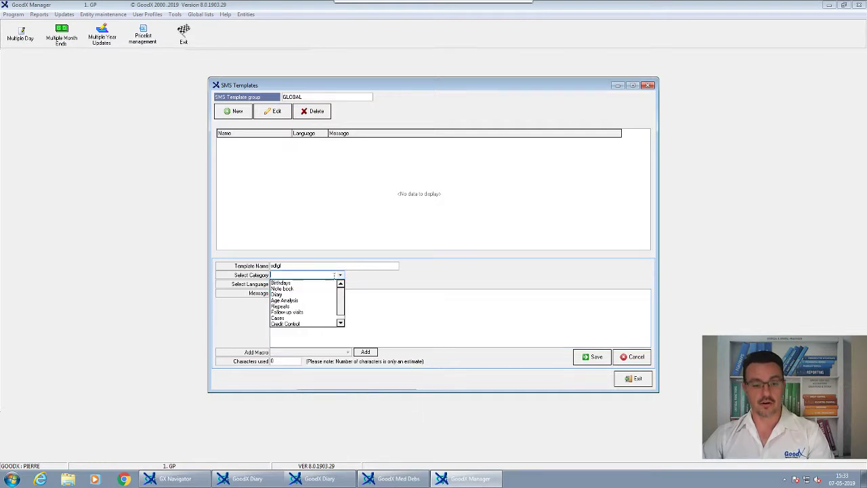
pyautogui.click(304, 289)
pyautogui.click(340, 284)
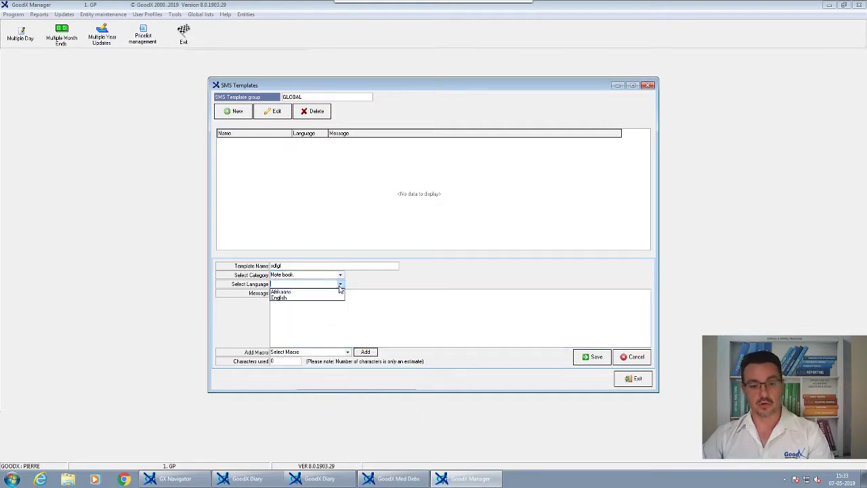
pyautogui.click(289, 297)
# Look through the macros available for the SMS message and exit the SMS templates without saving.
pyautogui.click(348, 351)
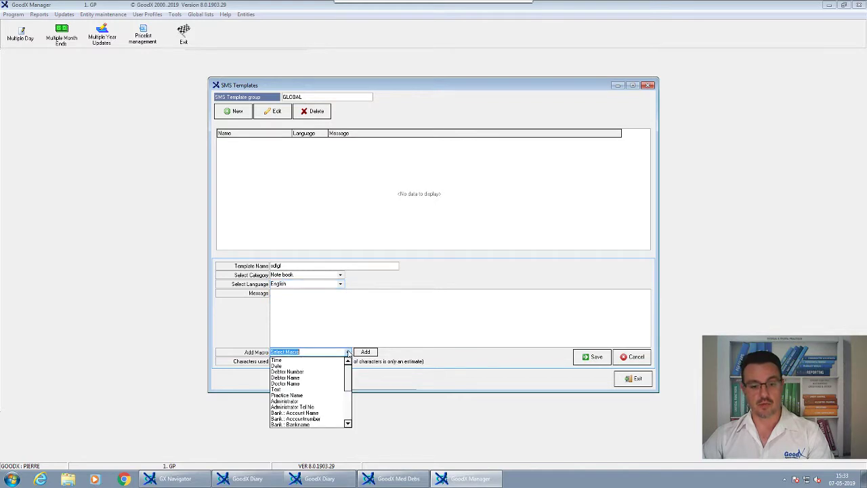
pyautogui.scroll(-6, 333, 366)
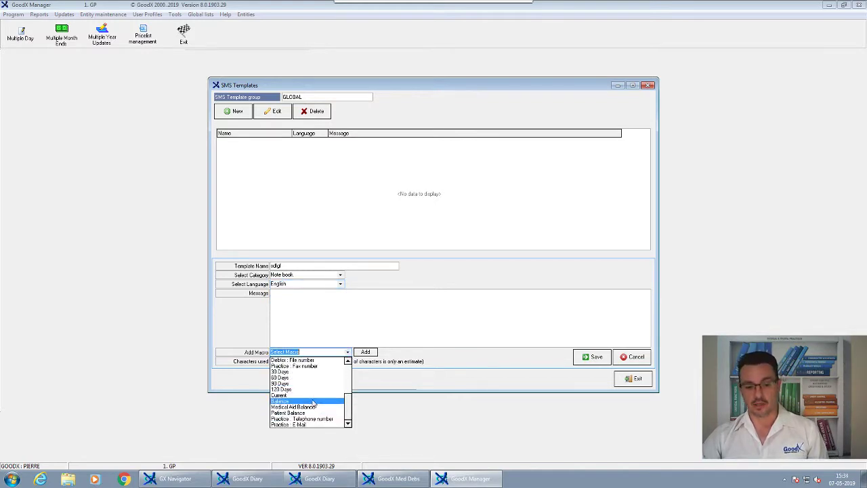
pyautogui.scroll(2, 305, 404)
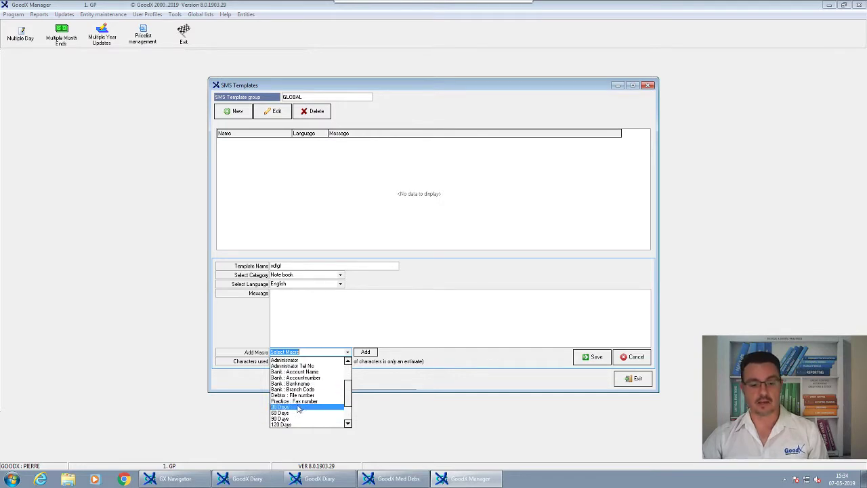
pyautogui.scroll(3, 295, 409)
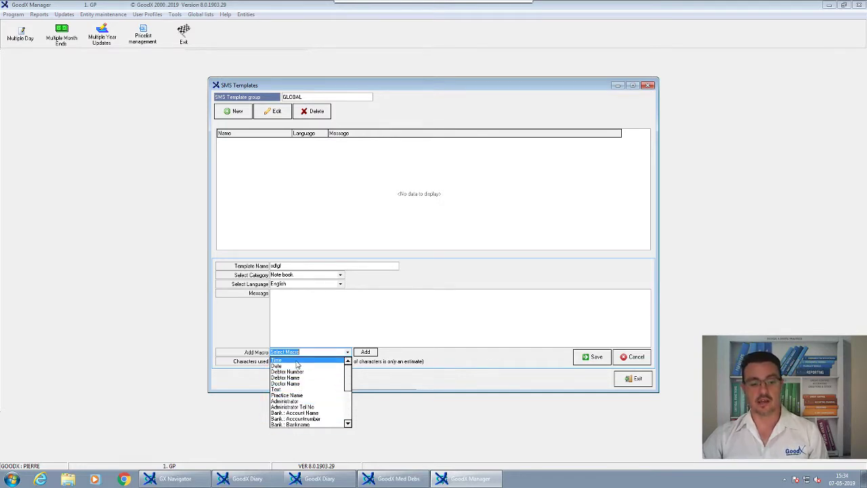
pyautogui.click(371, 319)
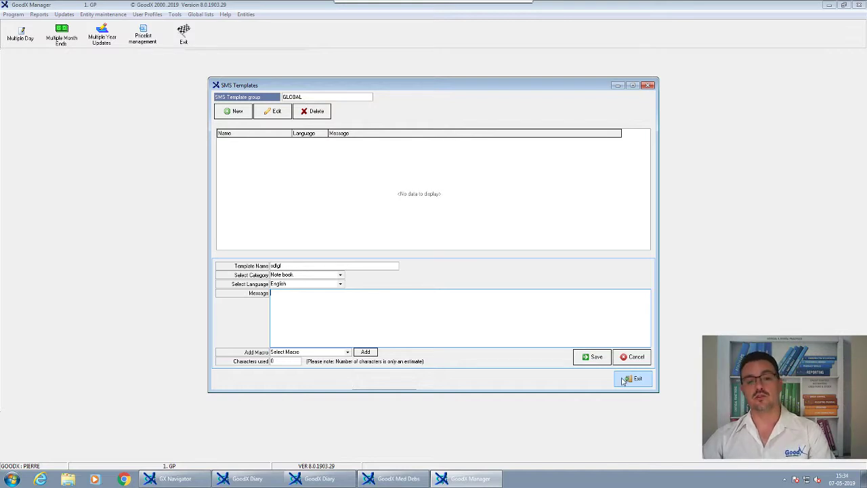
pyautogui.click(632, 383)
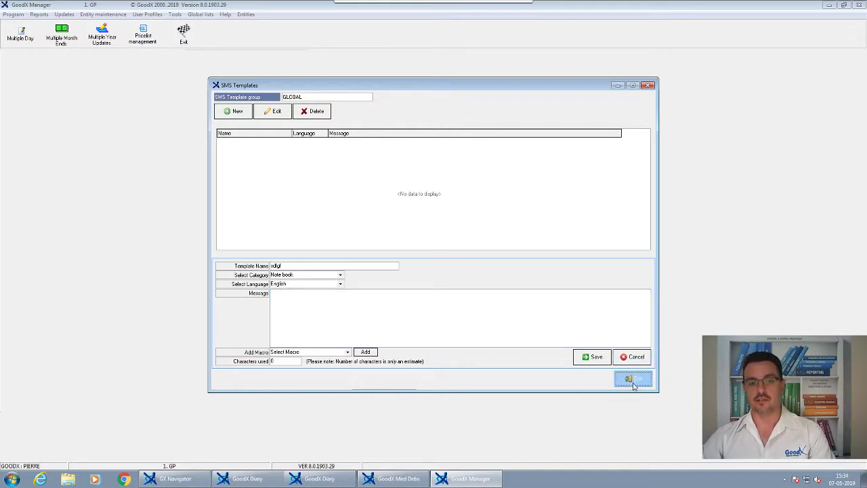
# Open the global e-mail template Templ 40 for editing, review its message and settings, and close the Template Writer without saving.
pyautogui.click(197, 14)
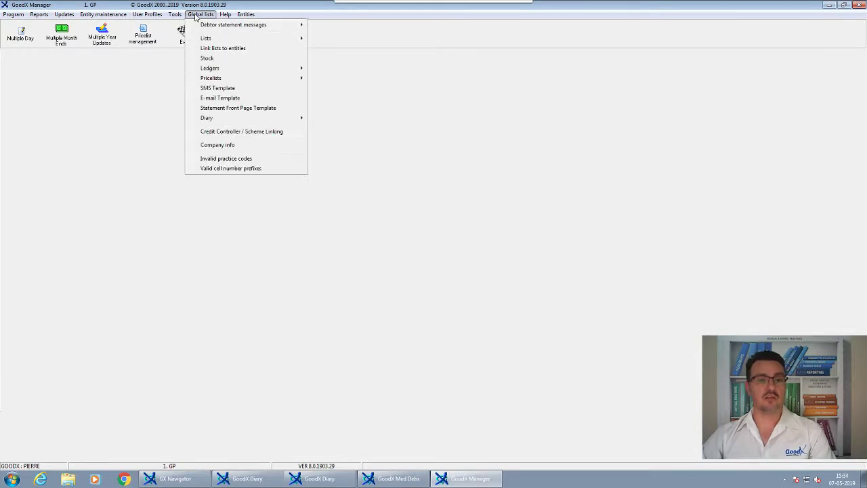
pyautogui.click(223, 99)
pyautogui.click(276, 114)
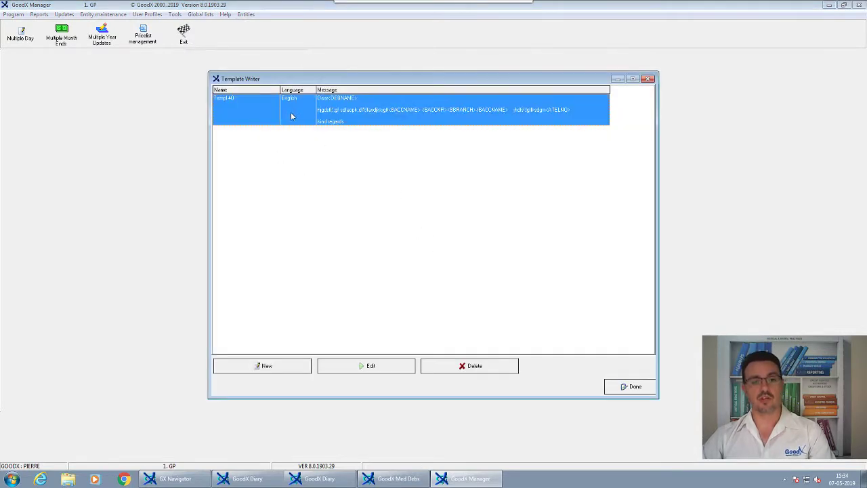
pyautogui.click(330, 366)
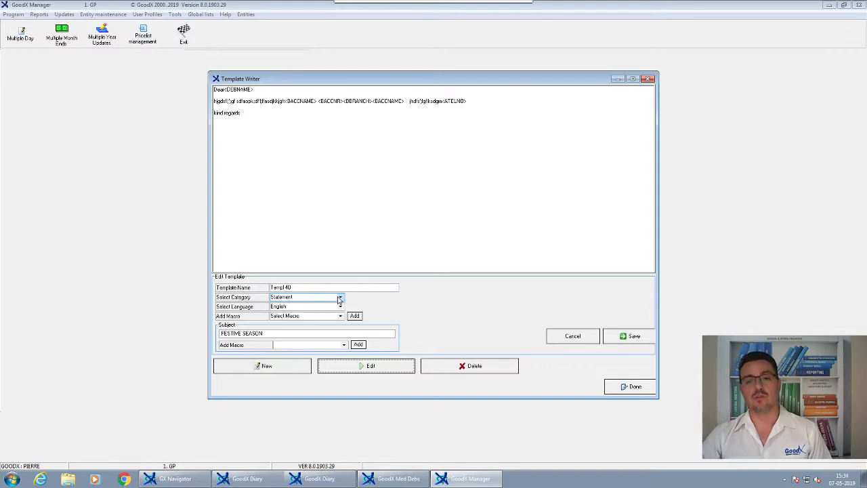
pyautogui.click(625, 388)
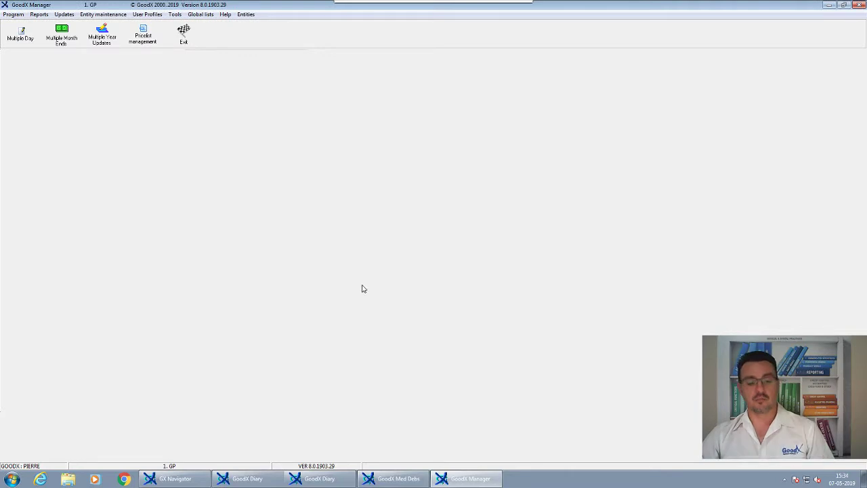
# Switch to GoodX Diary and select the 10:15 appointment to view its patient details.
pyautogui.moveTo(387, 484)
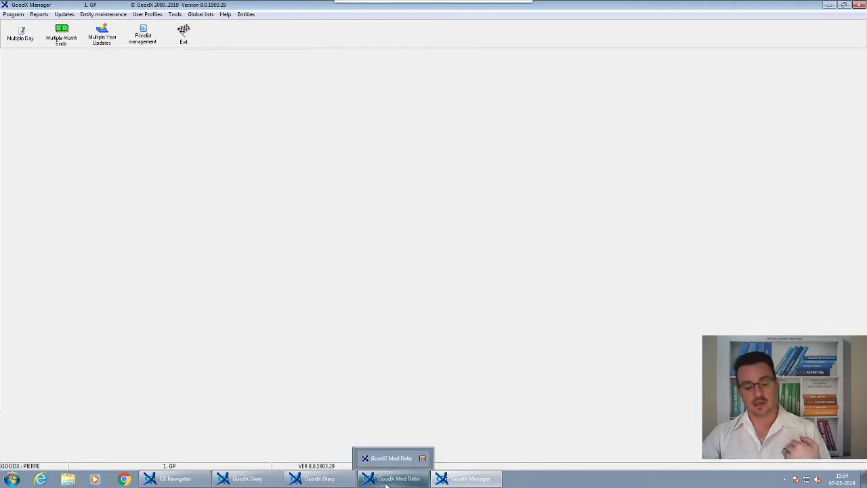
pyautogui.moveTo(319, 479)
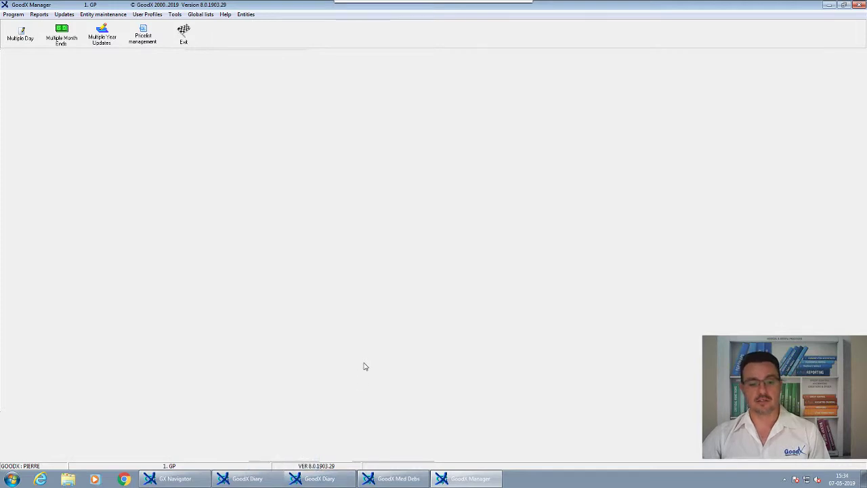
pyautogui.click(318, 478)
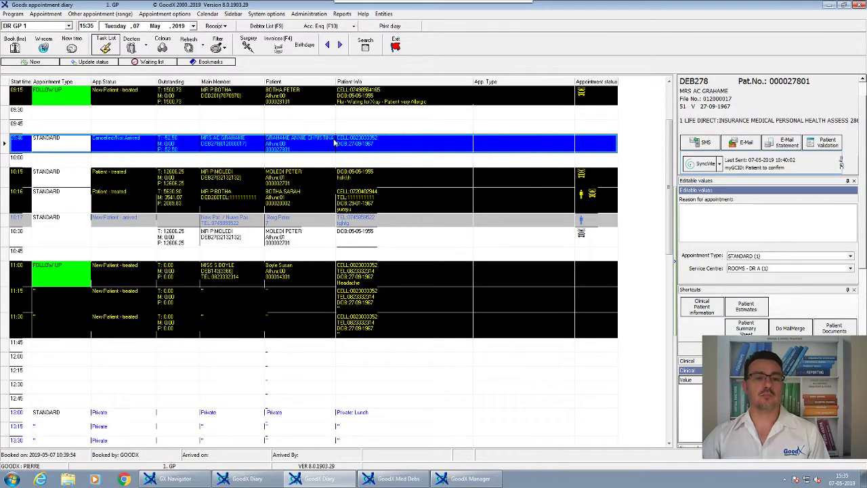
pyautogui.click(328, 186)
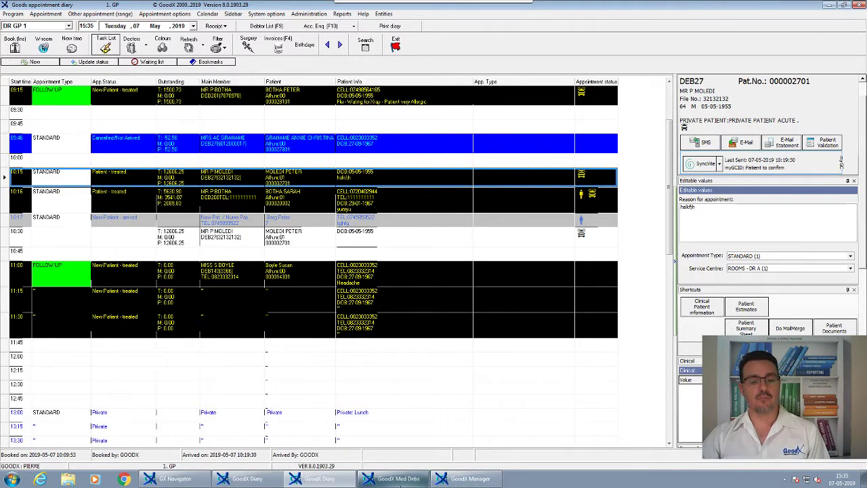
# Switch to GoodX Med Debs and look through the debtor transaction options, including the journal actions.
pyautogui.click(398, 478)
pyautogui.click(44, 14)
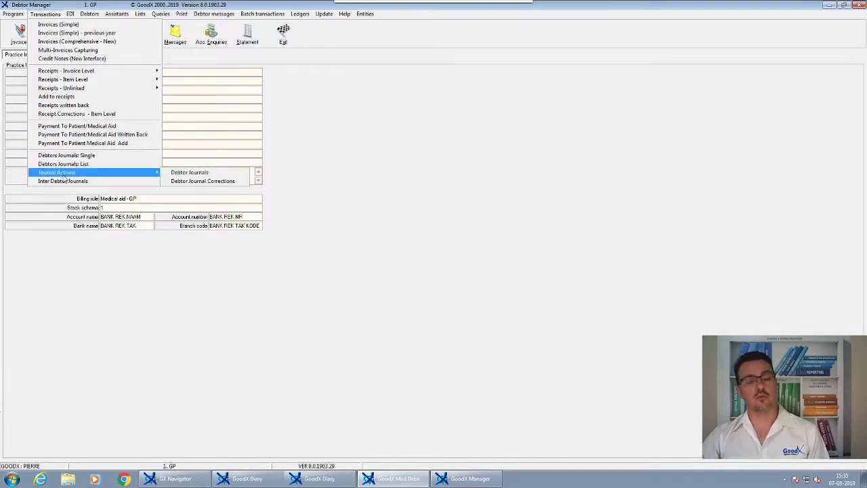
pyautogui.moveTo(135, 177)
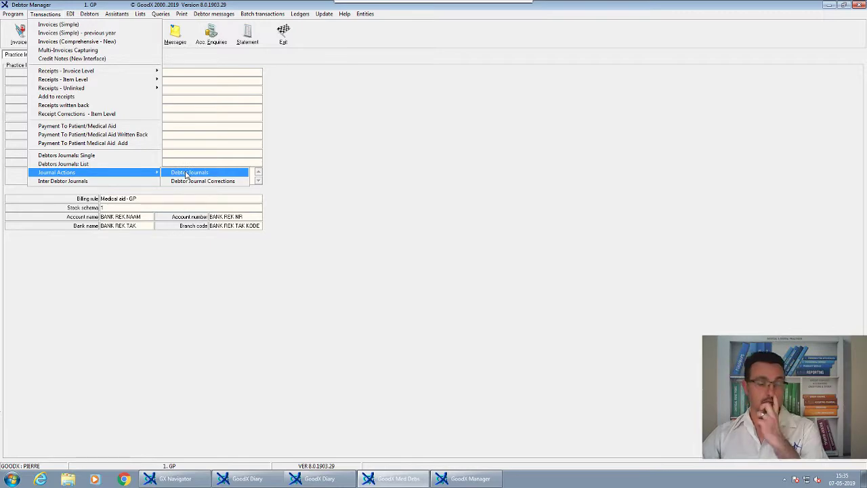
pyautogui.click(268, 103)
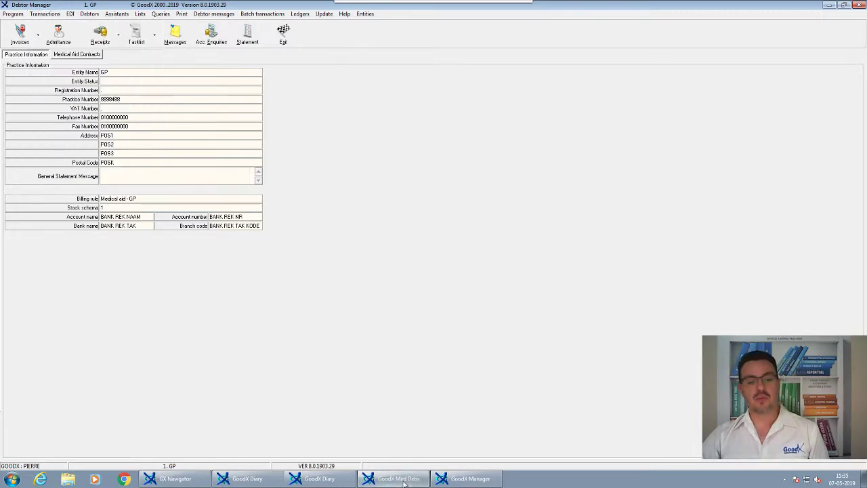
# Return to GoodX Diary, select the 10:16 appointment and look over the morning's earlier bookings.
pyautogui.click(315, 478)
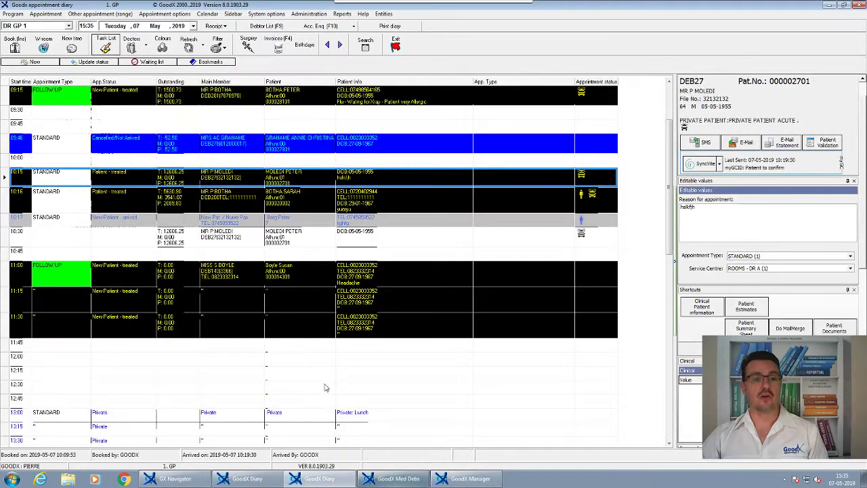
pyautogui.click(283, 208)
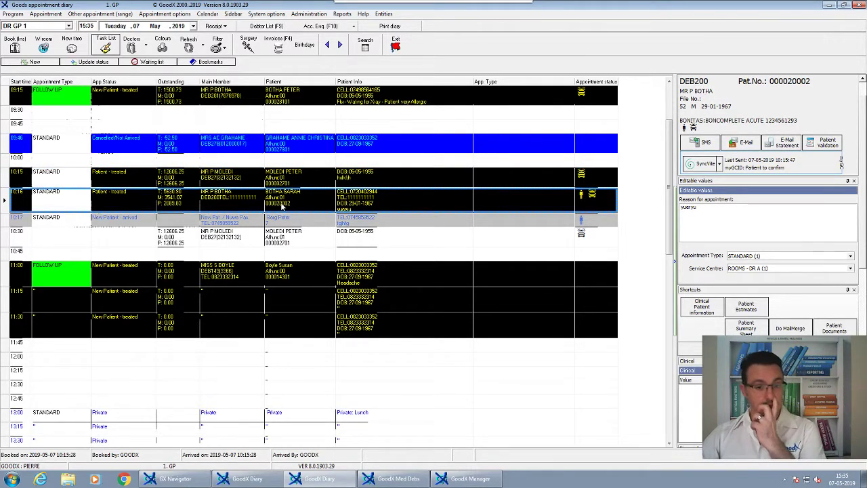
pyautogui.scroll(2, 254, 139)
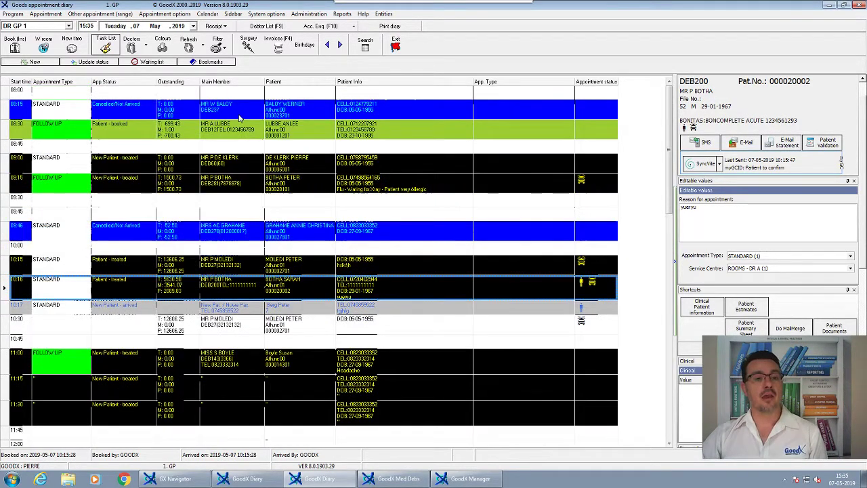
# Switch to GoodX Med Debs, find the Discovery debtor with the 2.59 balance in the debtors list and open the account.
pyautogui.click(398, 478)
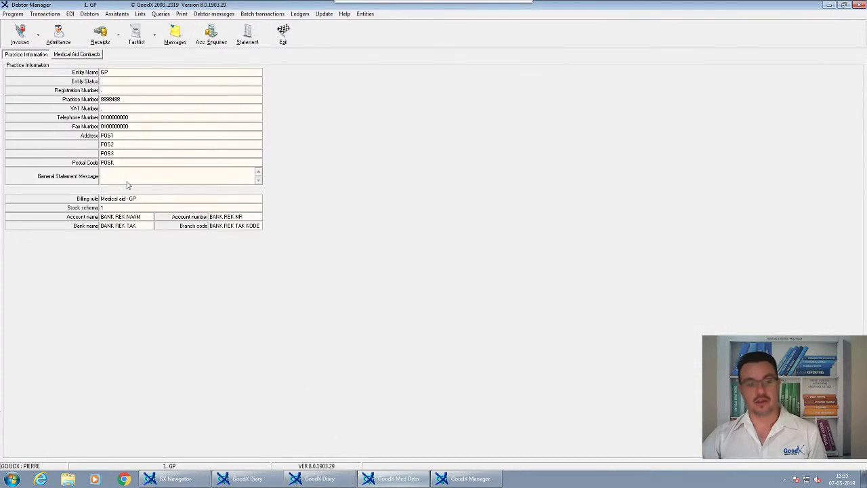
pyautogui.click(59, 33)
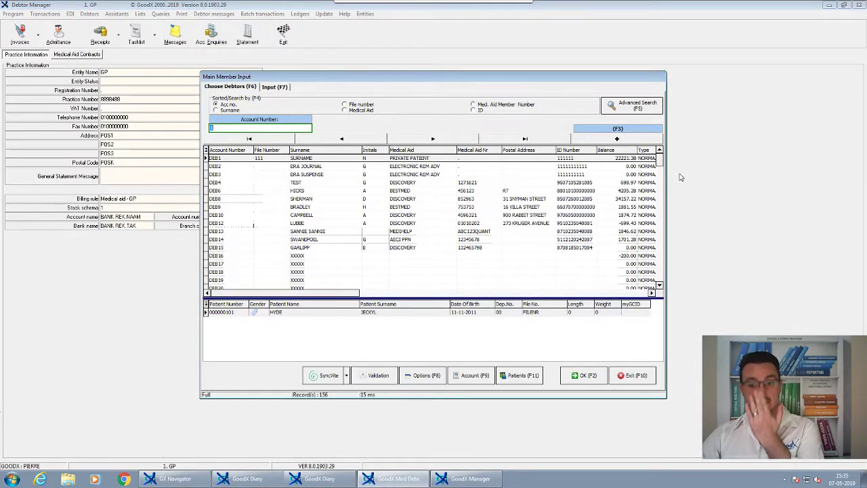
pyautogui.scroll(-15, 656, 226)
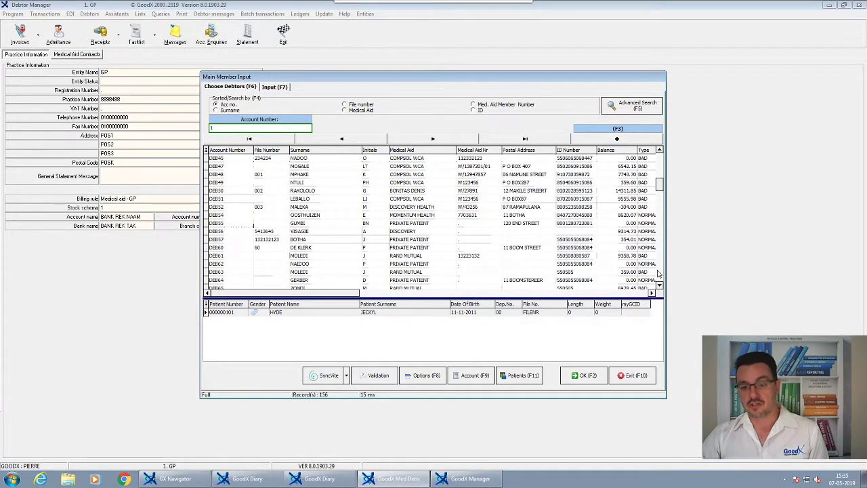
pyautogui.scroll(-5, 657, 272)
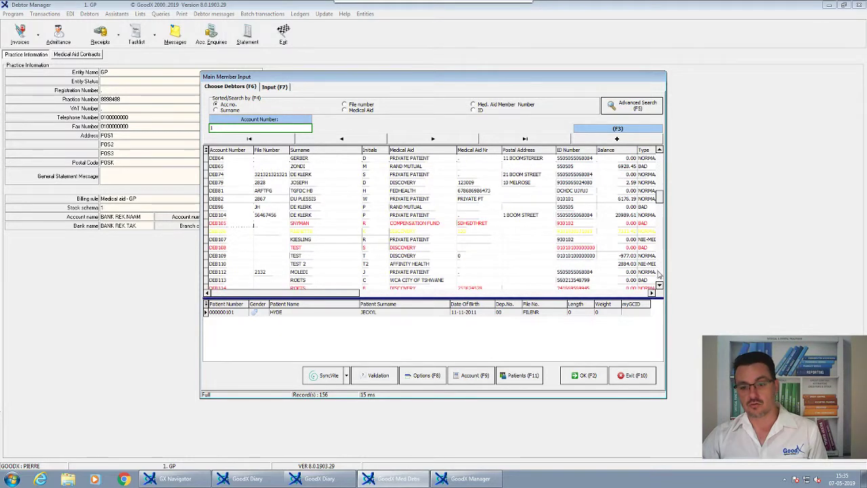
pyautogui.click(624, 183)
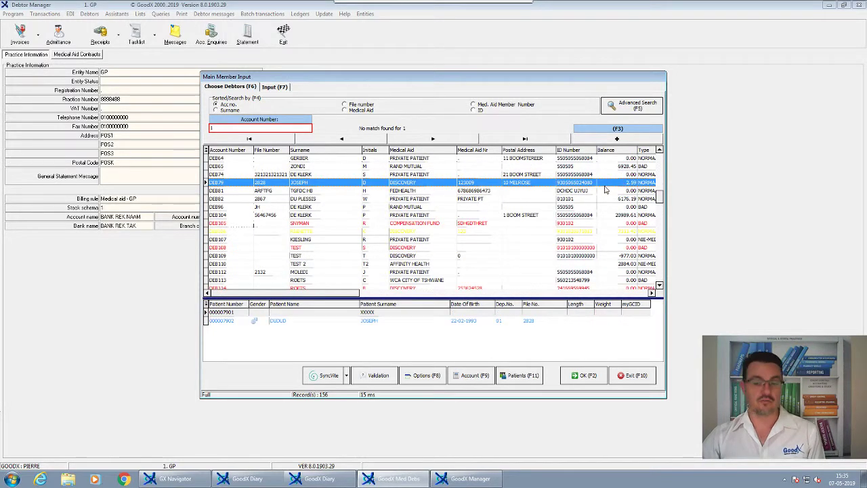
pyautogui.click(473, 374)
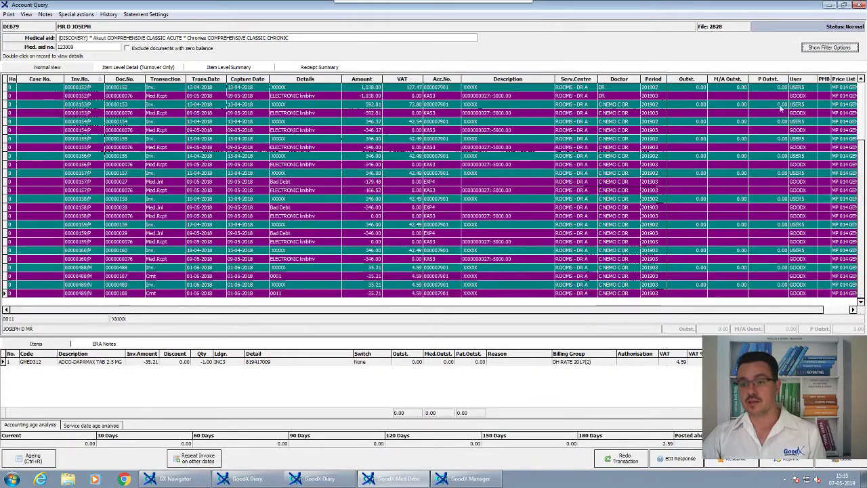
# Exclude documents with zero balance from the account query and select the outstanding invoice.
pyautogui.click(730, 98)
pyautogui.scroll(3, 731, 108)
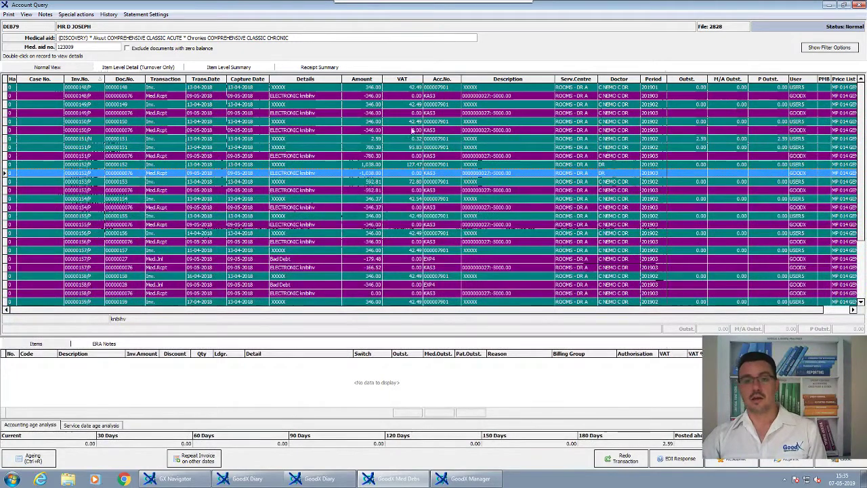
pyautogui.click(132, 50)
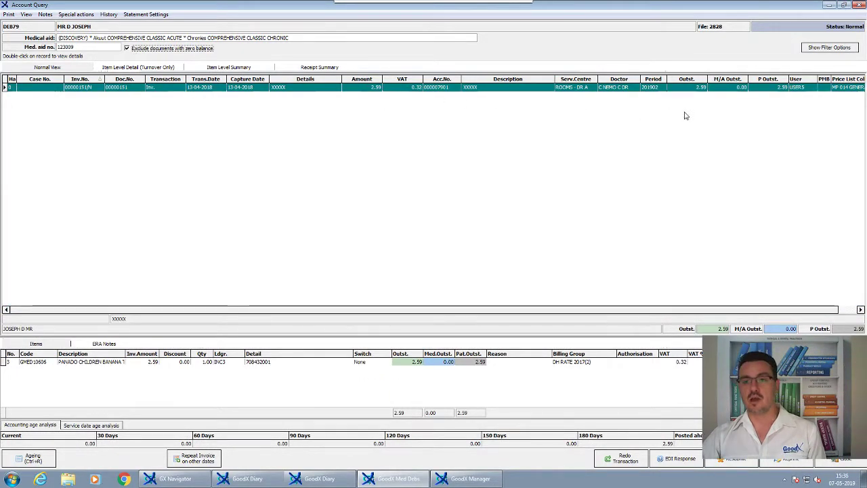
pyautogui.click(701, 92)
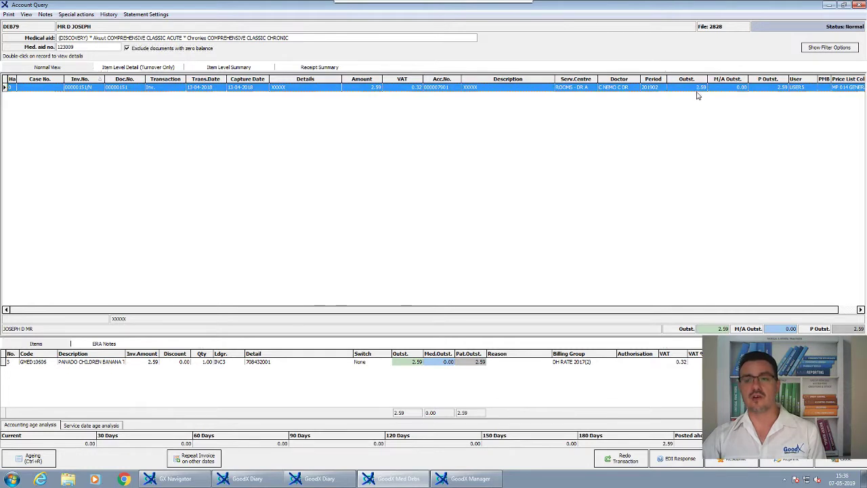
# Start a Debtor Journal (Journal Action) from the outstanding invoice for the same debtor, using the BAD DEBT ledger action.
pyautogui.rightClick(333, 87)
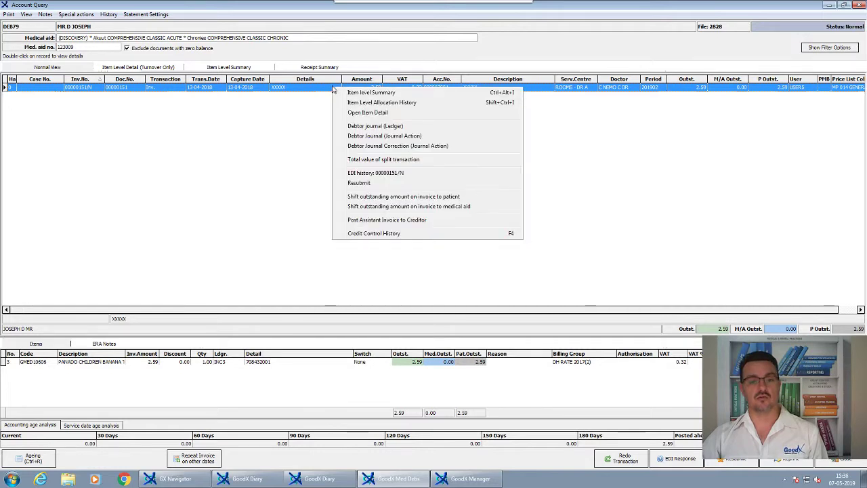
pyautogui.click(365, 137)
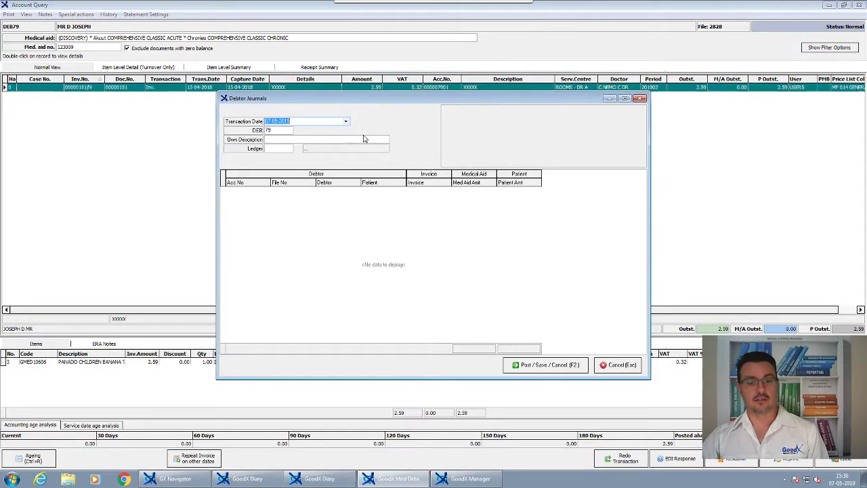
pyautogui.click(283, 130)
pyautogui.write('79')
pyautogui.click(286, 138)
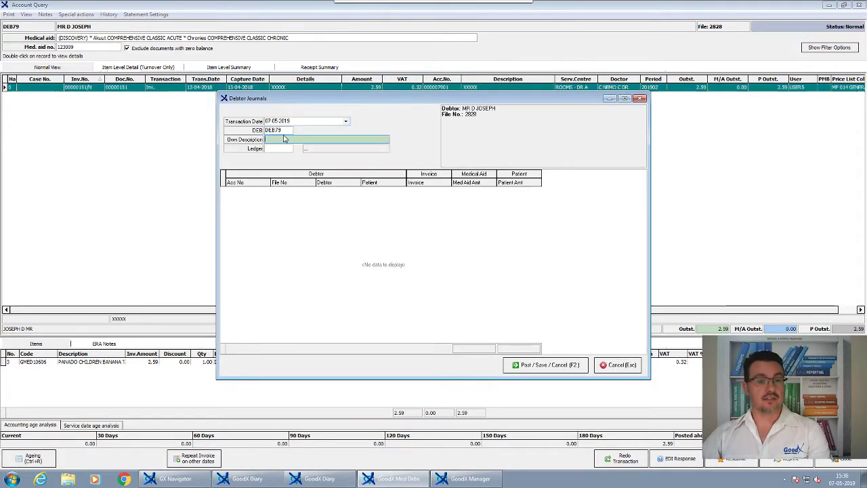
pyautogui.press('Tab')
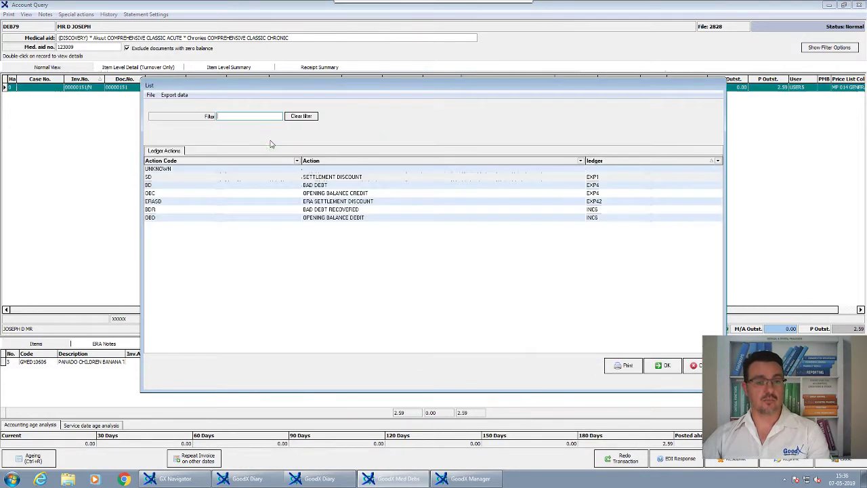
pyautogui.click(314, 186)
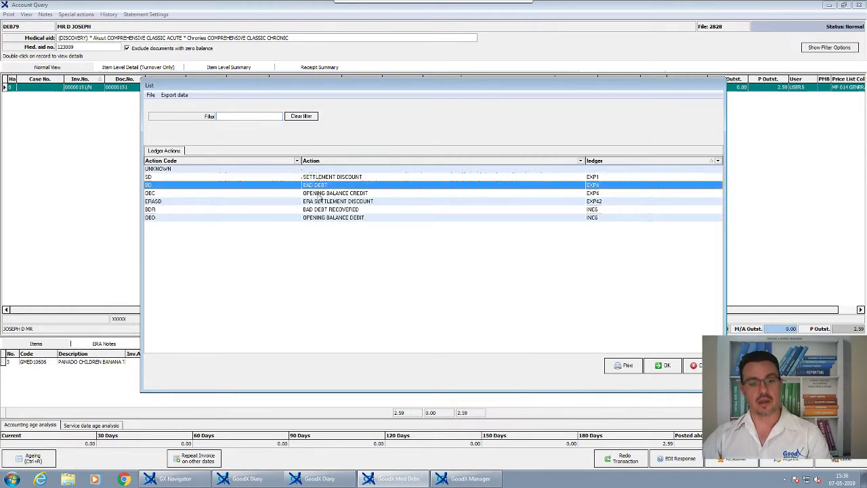
pyautogui.click(663, 367)
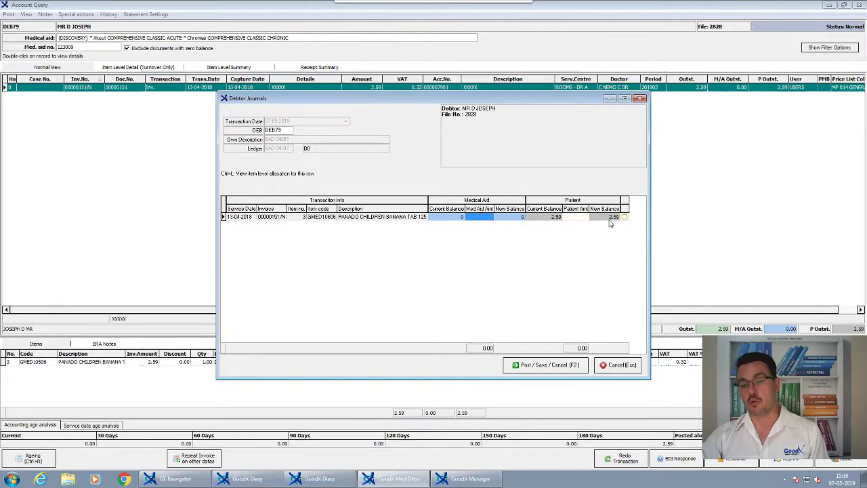
# Enter a patient amount of -2.59 for the invoice item, then post the bad debt journal and close its report.
pyautogui.click(574, 218)
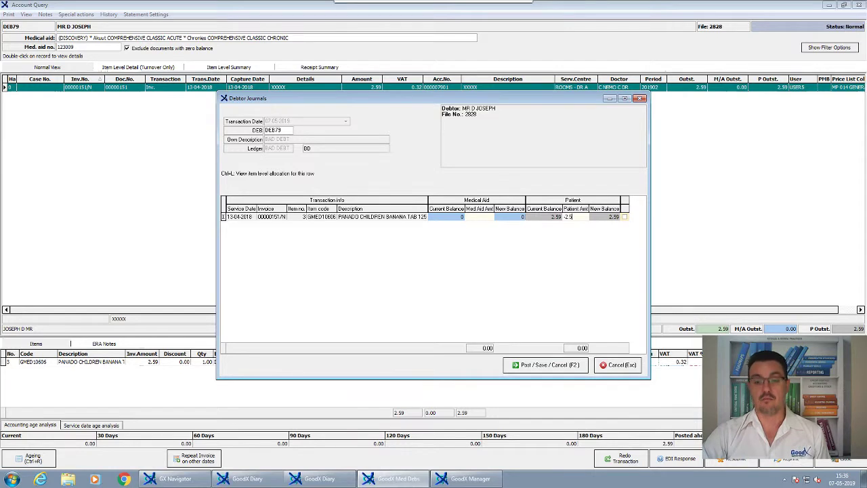
pyautogui.click(624, 216)
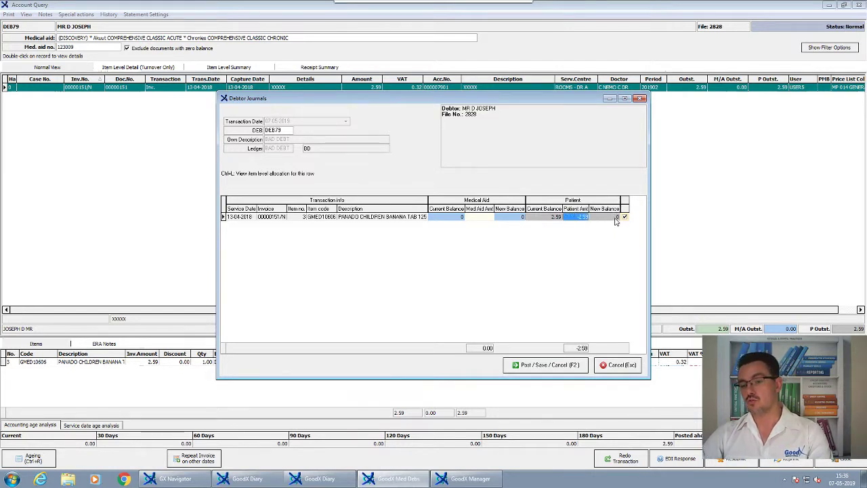
pyautogui.click(556, 366)
pyautogui.click(409, 268)
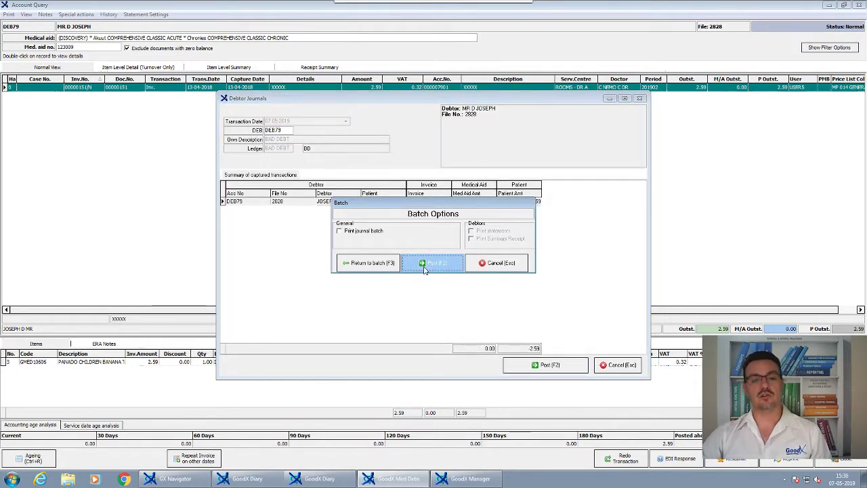
pyautogui.click(409, 316)
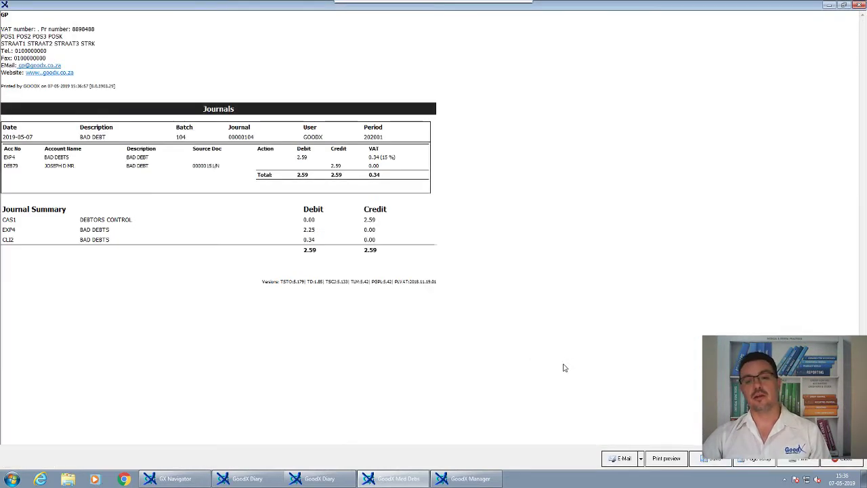
pyautogui.press('Escape')
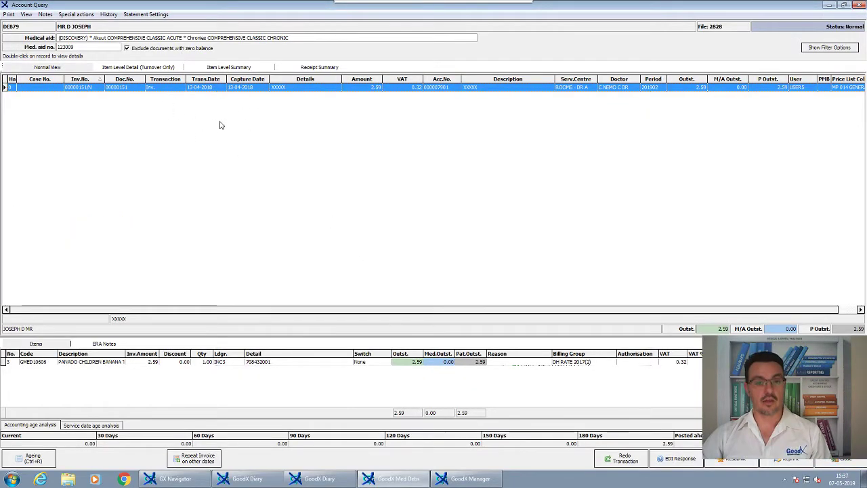
# Include documents with zero balance again and select the -346.00 Bad Debt journal line on the account.
pyautogui.click(127, 48)
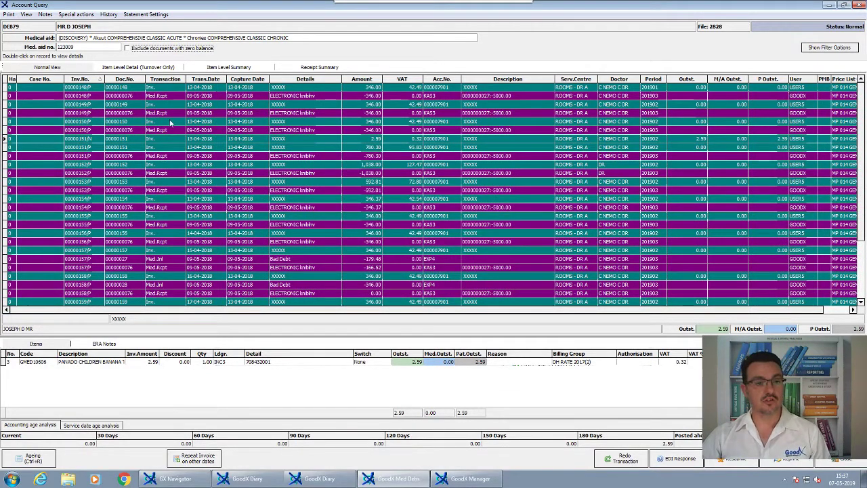
pyautogui.click(169, 191)
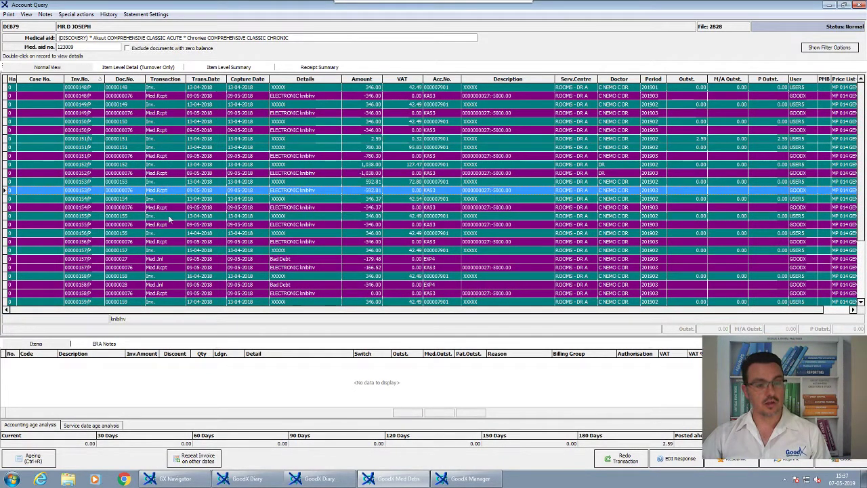
pyautogui.click(163, 251)
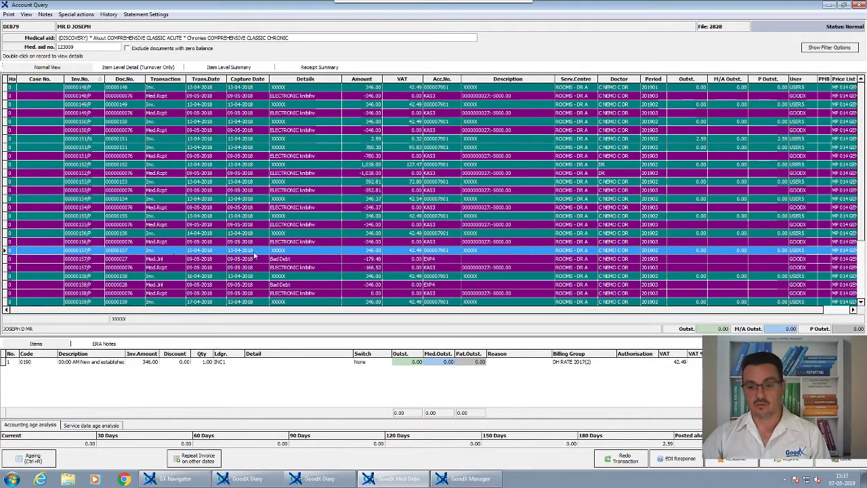
pyautogui.click(177, 260)
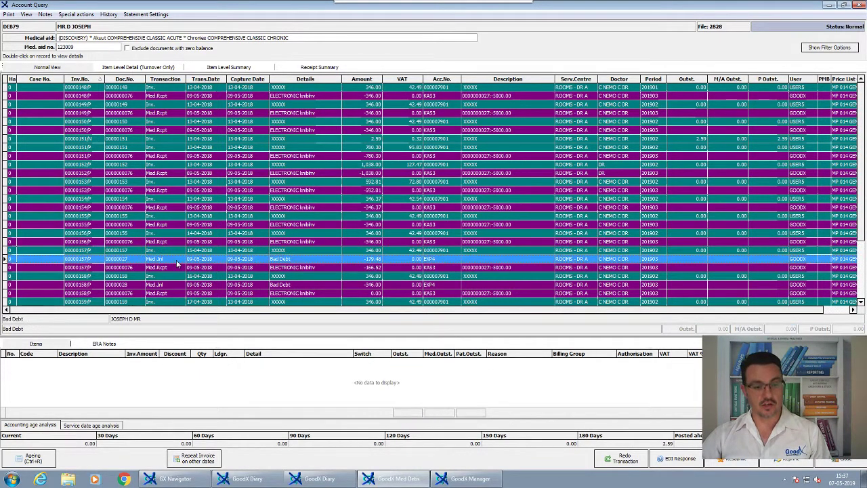
pyautogui.click(210, 293)
pyautogui.click(210, 285)
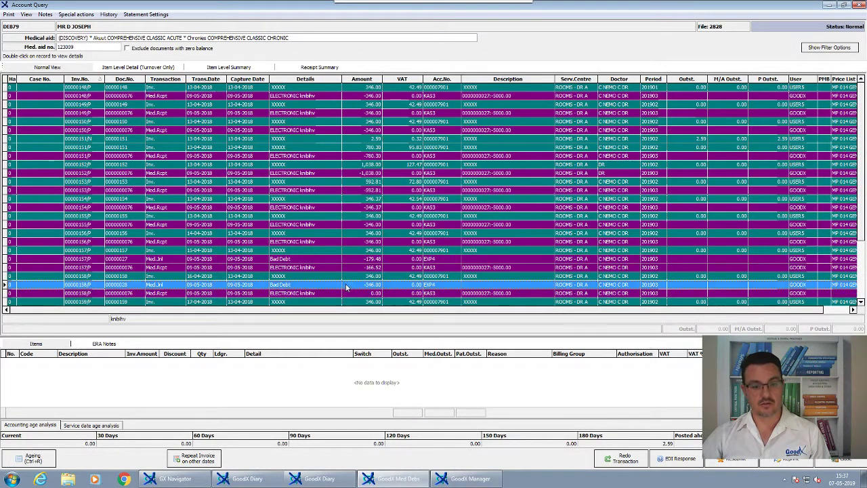
pyautogui.scroll(-3, 359, 152)
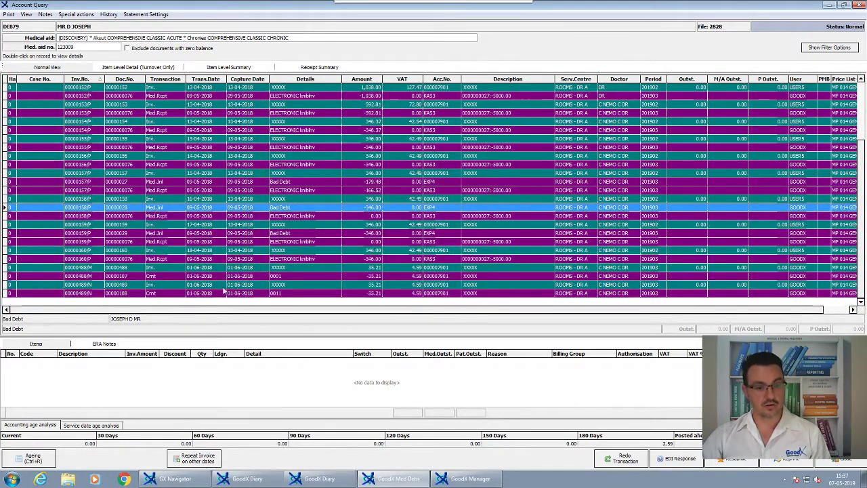
pyautogui.scroll(3, 258, 259)
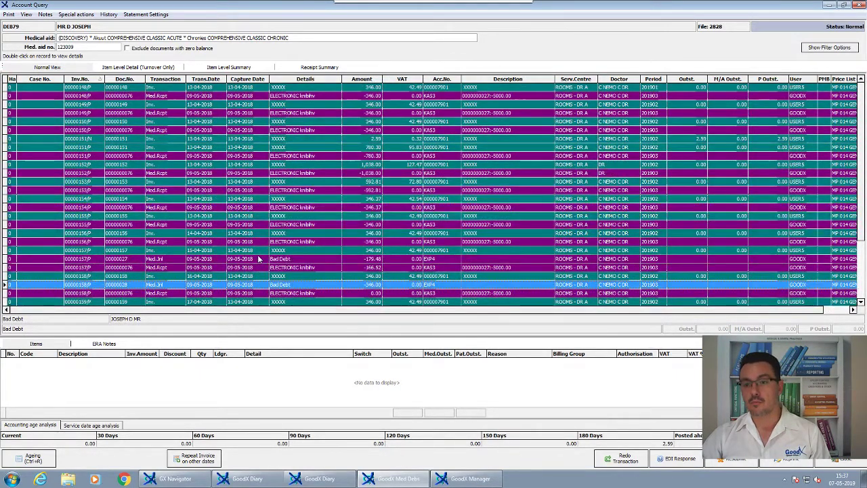
pyautogui.click(435, 138)
pyautogui.rightClick(287, 145)
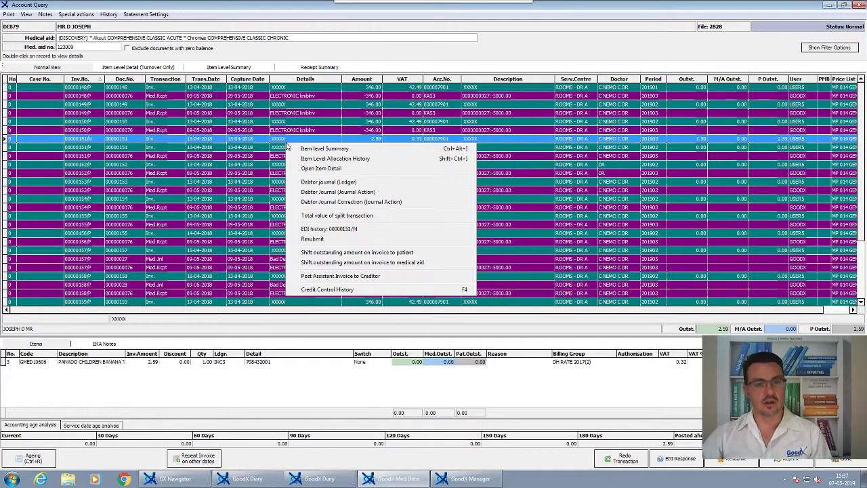
pyautogui.click(315, 194)
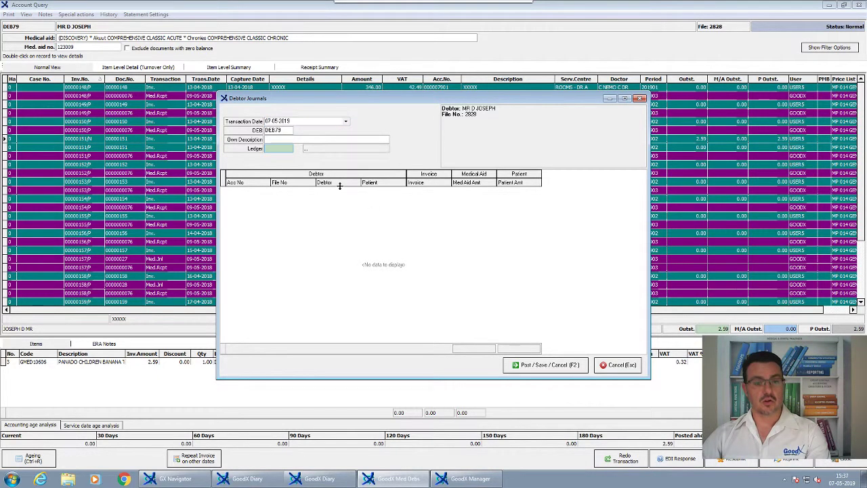
pyautogui.click(348, 190)
pyautogui.click(664, 365)
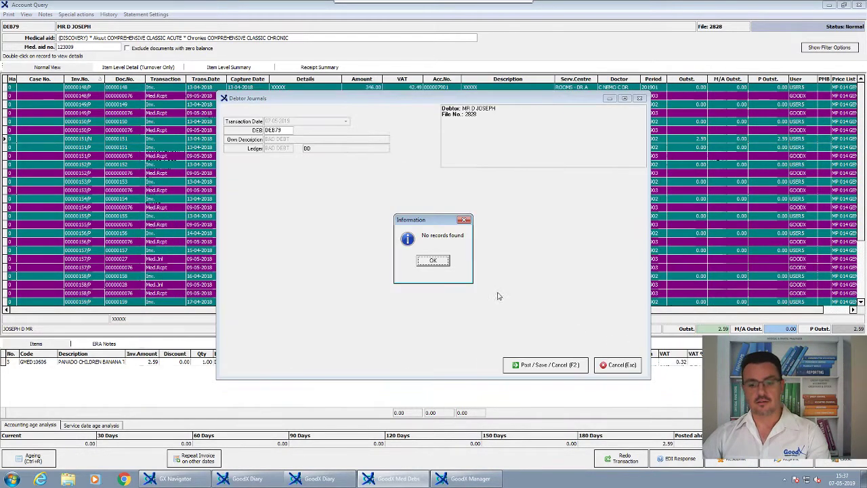
pyautogui.click(432, 261)
pyautogui.click(618, 365)
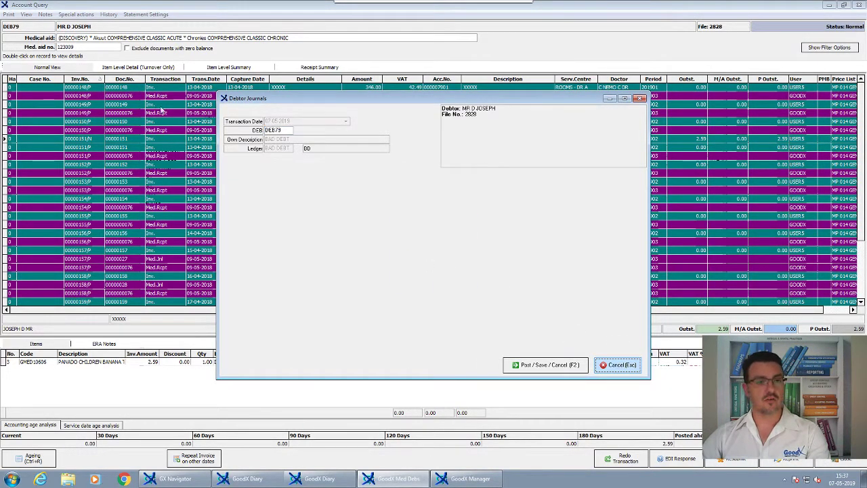
pyautogui.click(617, 365)
pyautogui.click(506, 264)
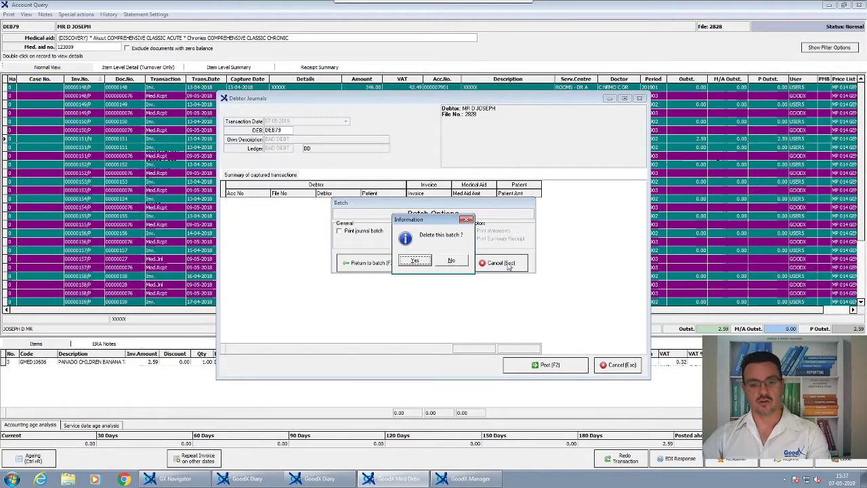
pyautogui.click(412, 261)
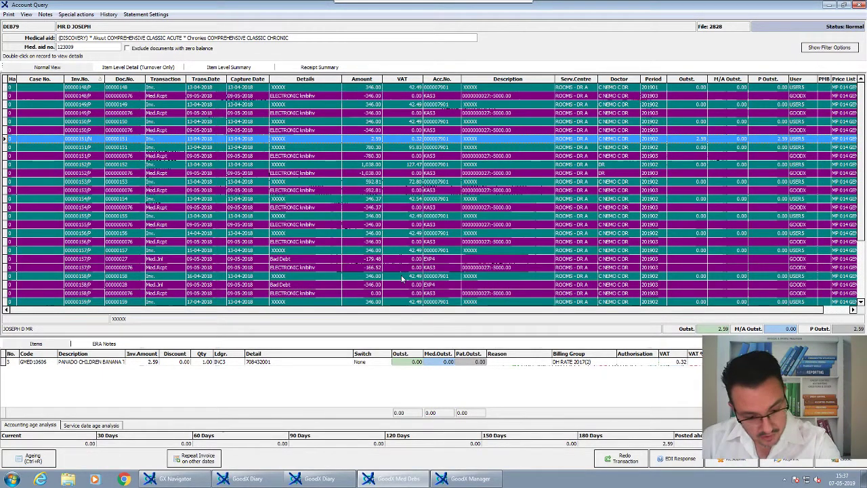
# Examine the 2.59 invoice and the -2.59 BAD DEBT patient journal posted against it on the account.
pyautogui.click(306, 156)
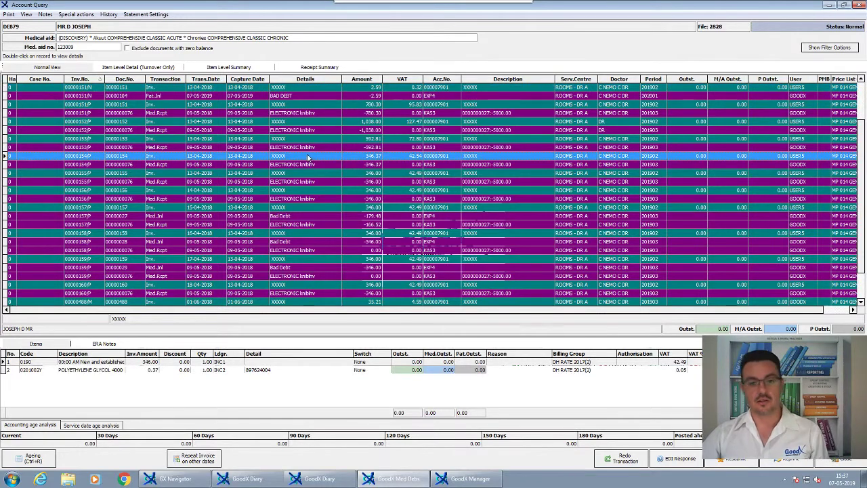
pyautogui.click(242, 216)
pyautogui.scroll(2, 296, 151)
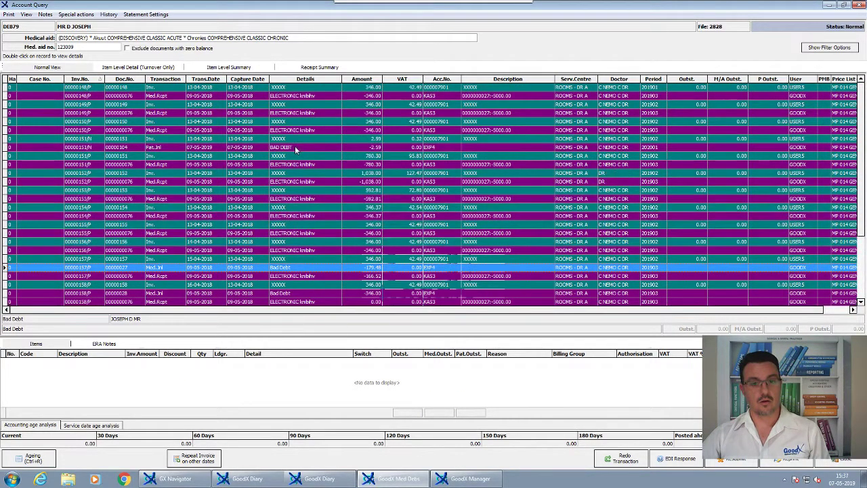
pyautogui.click(369, 149)
pyautogui.click(347, 139)
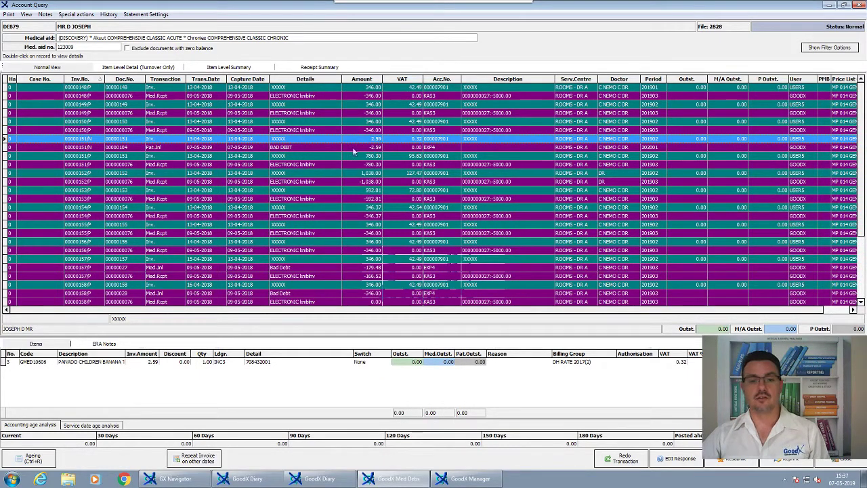
pyautogui.click(157, 148)
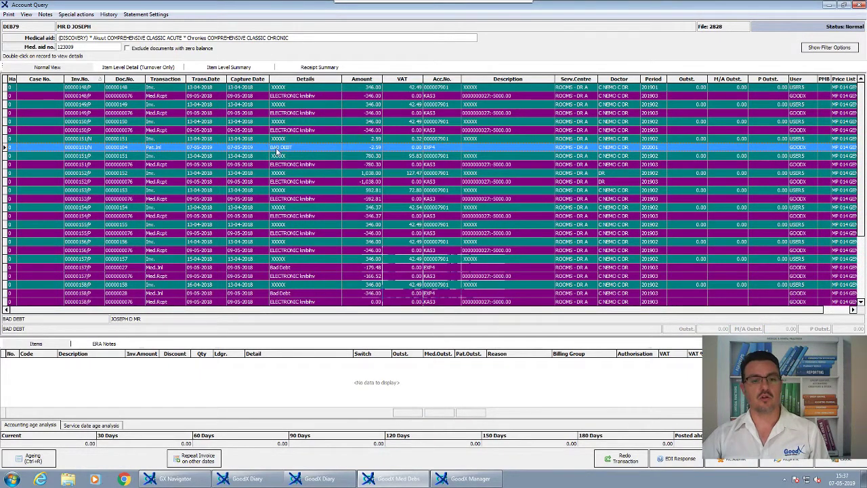
pyautogui.click(380, 141)
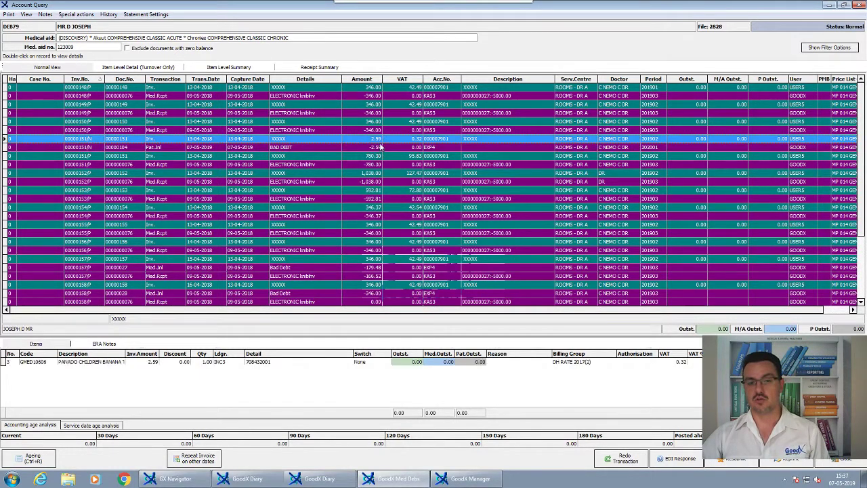
pyautogui.click(380, 147)
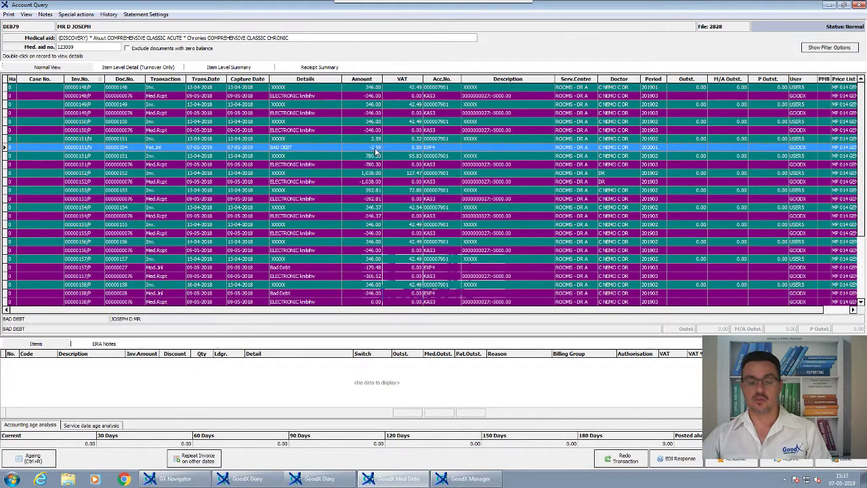
pyautogui.click(389, 138)
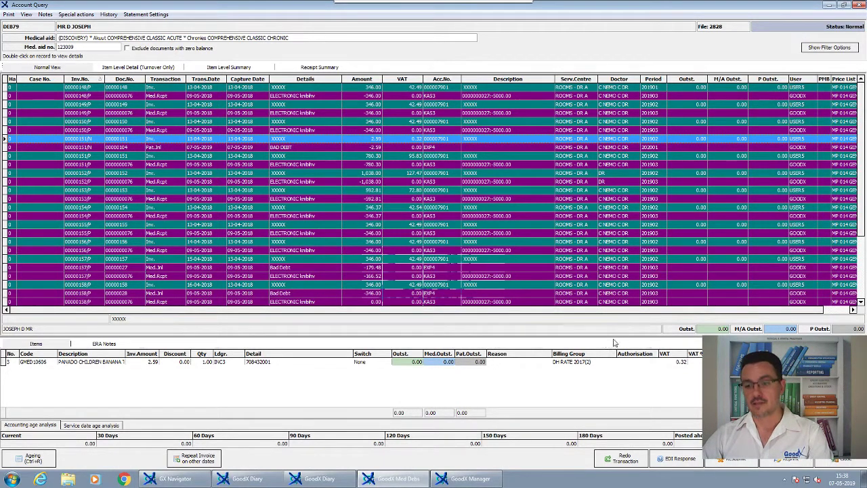
# Close the debtor's account query and return to the debtor list.
pyautogui.click(840, 461)
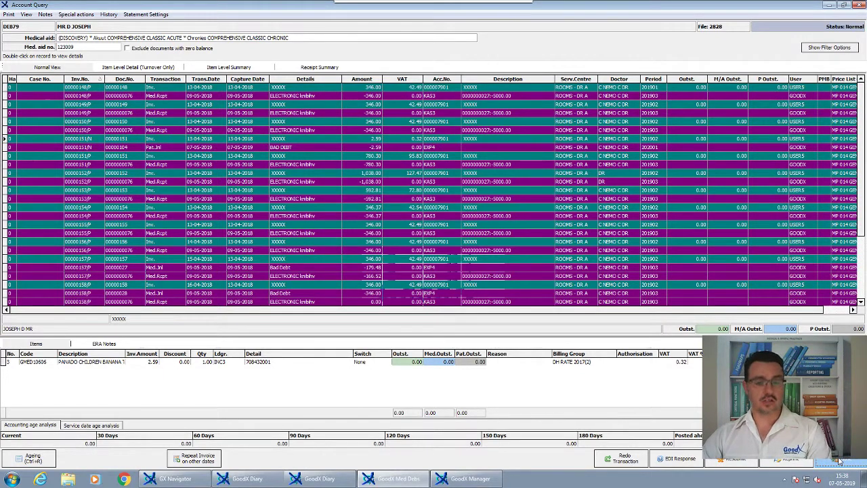
pyautogui.click(692, 226)
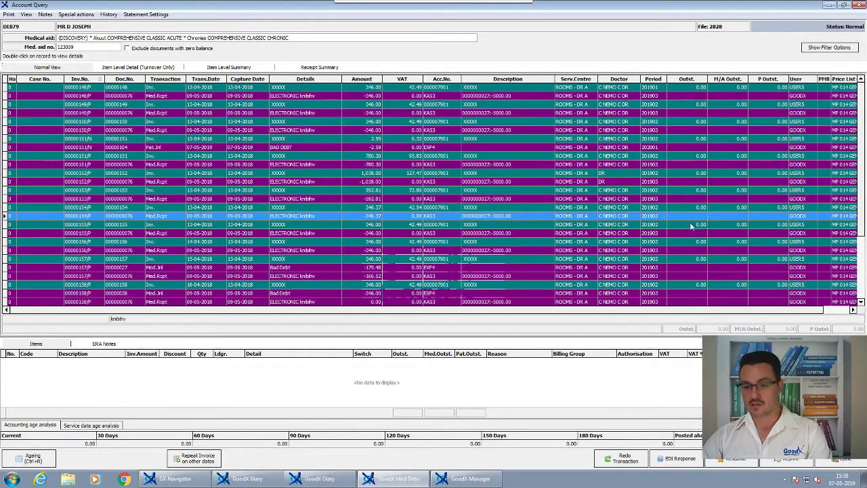
pyautogui.rightClick(692, 225)
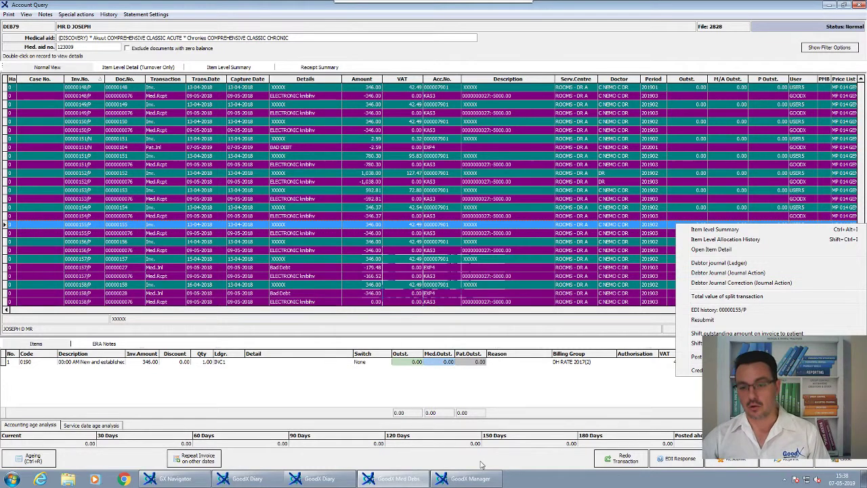
pyautogui.click(493, 210)
pyautogui.click(493, 210)
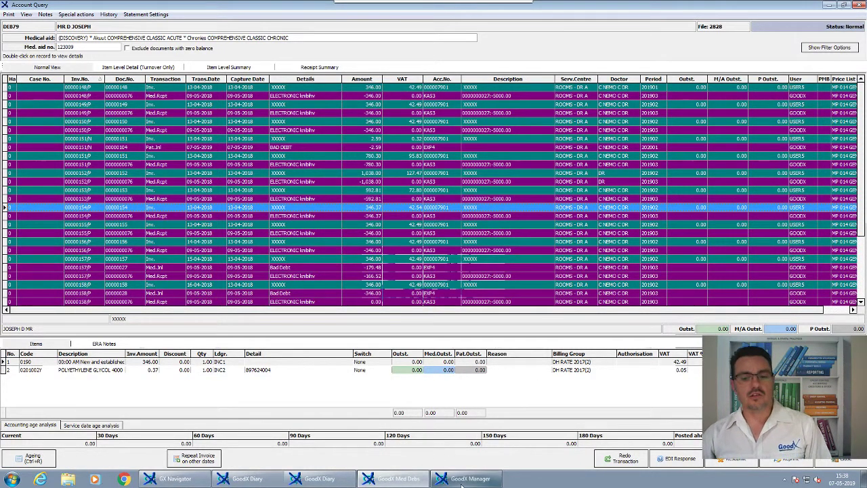
pyautogui.moveTo(478, 9)
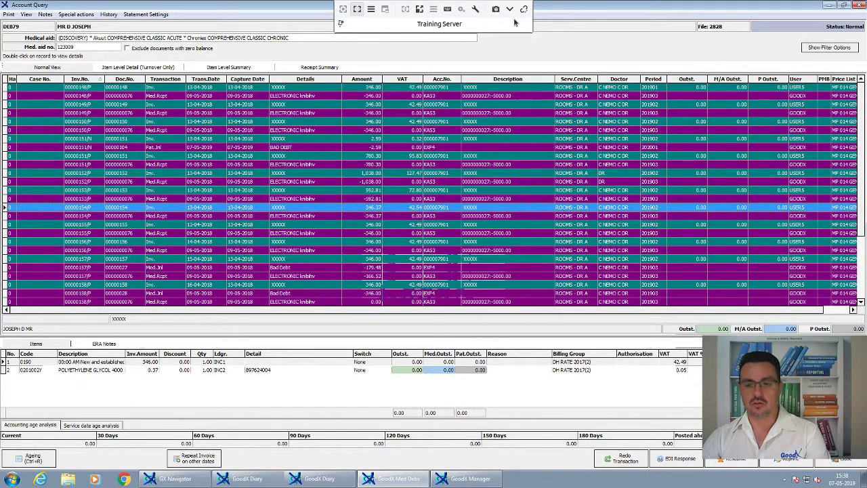
pyautogui.click(842, 460)
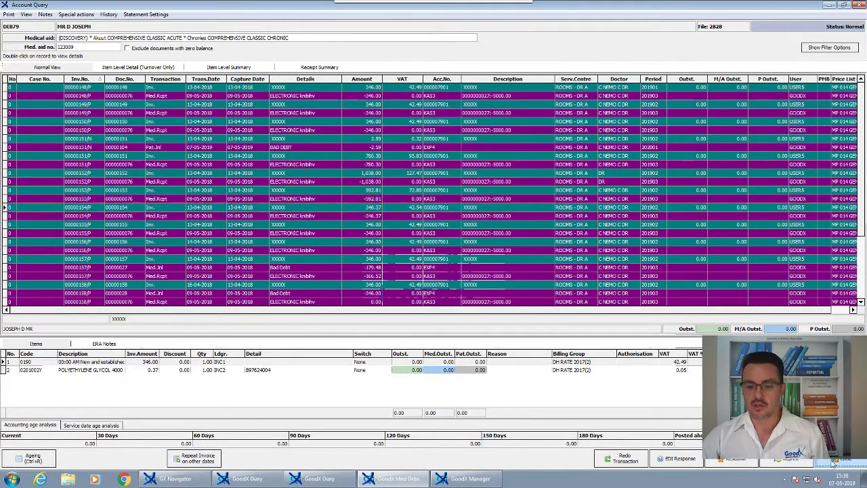
# Examine the colour-coded debtors in the debtor list, including the red entries and their status labels.
pyautogui.click(603, 216)
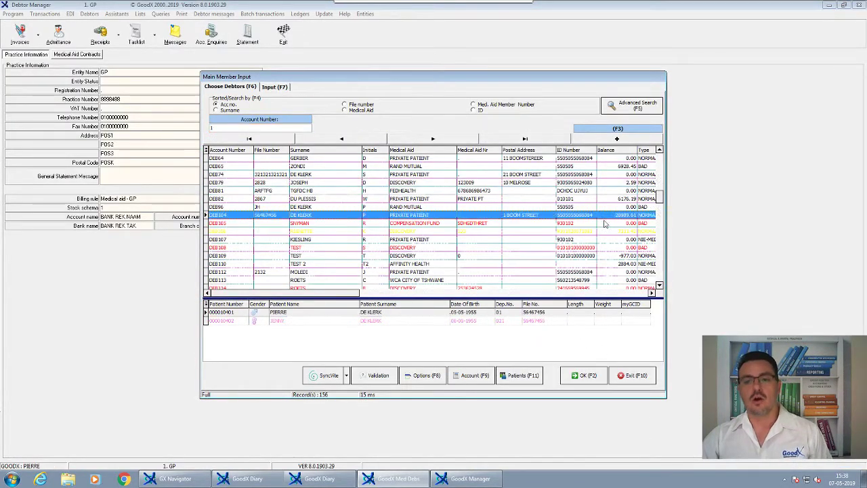
pyautogui.scroll(-5, 603, 216)
pyautogui.click(625, 200)
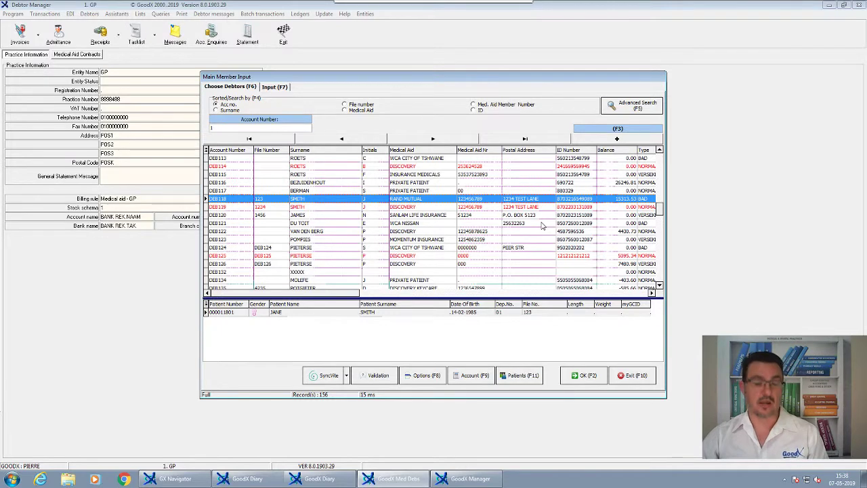
pyautogui.click(513, 257)
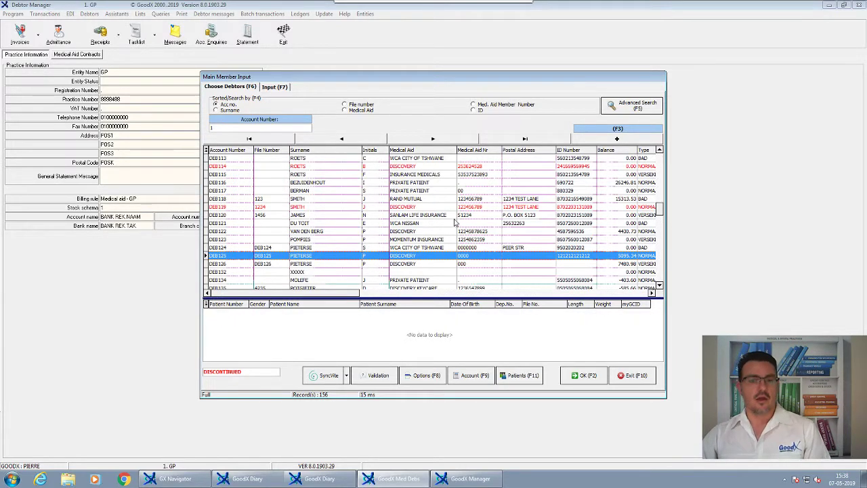
pyautogui.click(428, 209)
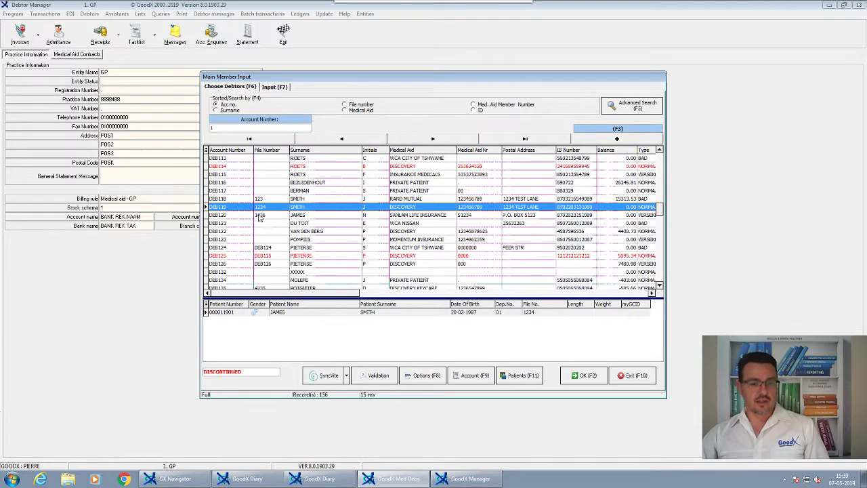
pyautogui.click(264, 256)
pyautogui.click(269, 140)
pyautogui.click(291, 198)
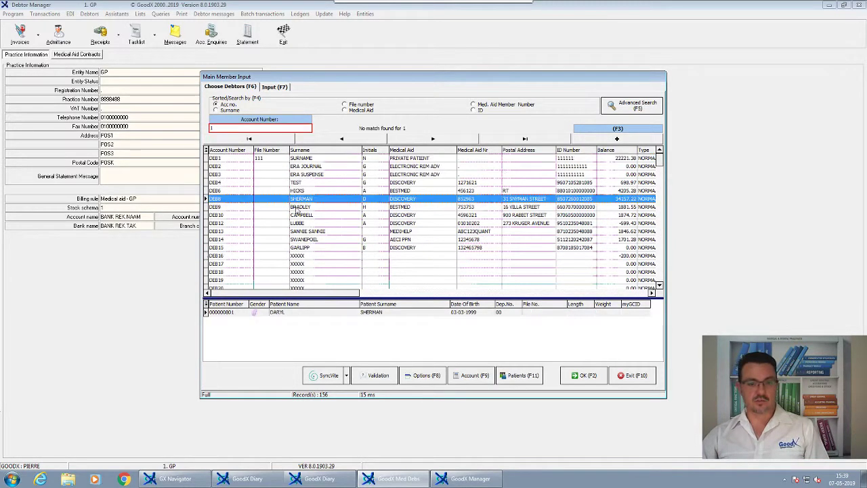
# Find the yellow-coloured debtor in the list, select it and highlight its status label.
pyautogui.scroll(-12, 306, 227)
pyautogui.scroll(-1, 306, 231)
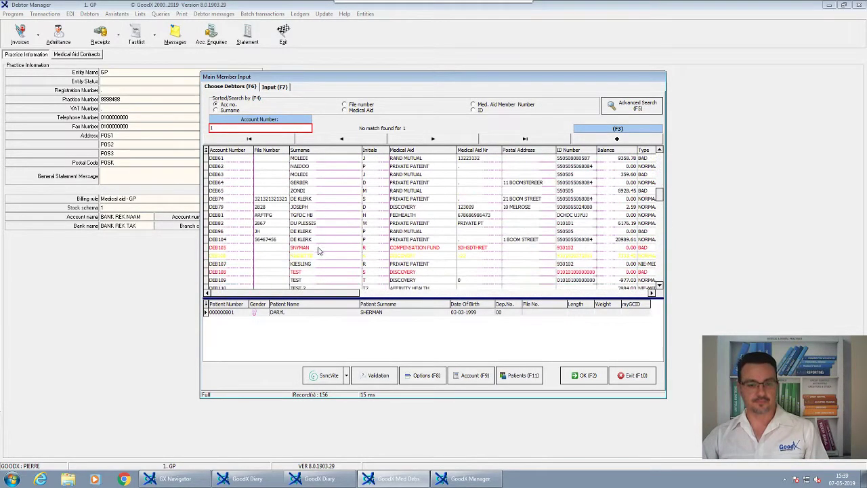
pyautogui.click(311, 256)
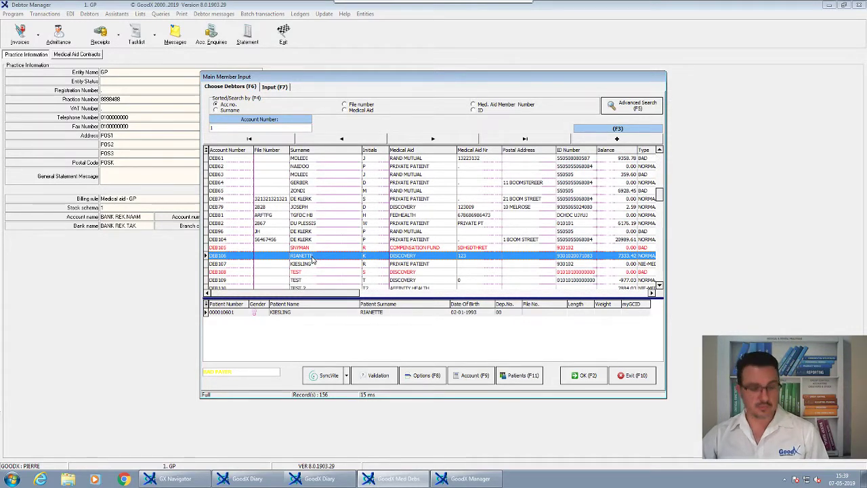
pyautogui.moveTo(237, 372); pyautogui.dragTo(178, 372)
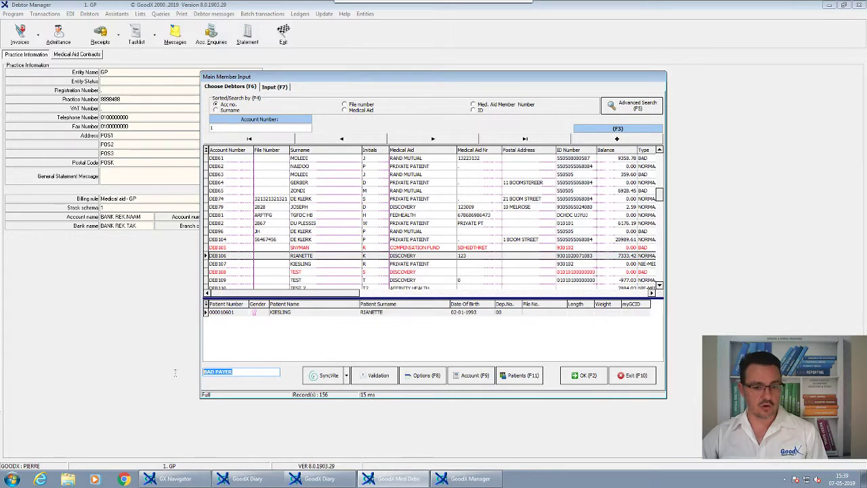
# Review the available debtor statuses for a private patient debtor, cancel without changing the status and exit the debtor list.
pyautogui.click(312, 241)
pyautogui.rightClick(312, 247)
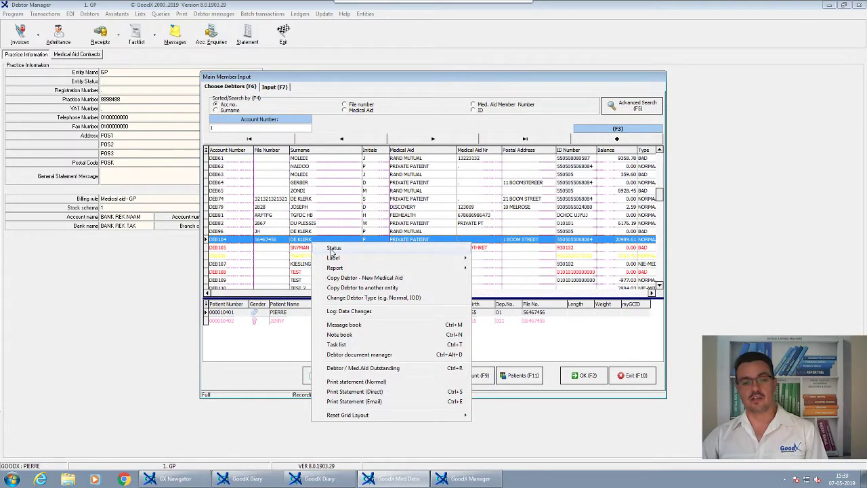
pyautogui.click(339, 248)
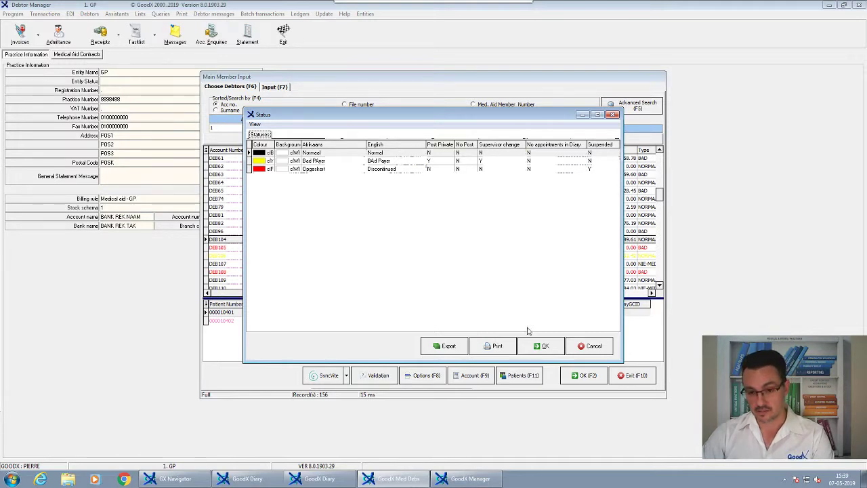
pyautogui.click(589, 345)
pyautogui.click(624, 375)
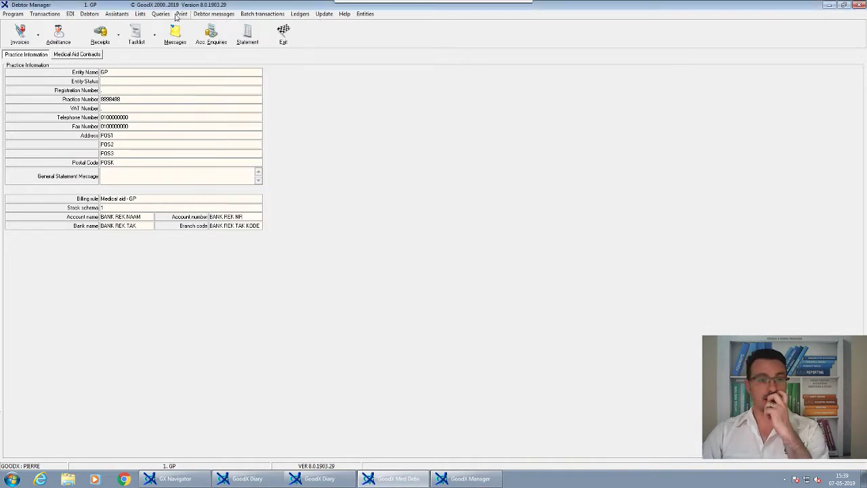
# Locate the Deb Status List entry without opening it, and open the debtor selection window through Admittance.
pyautogui.click(140, 13)
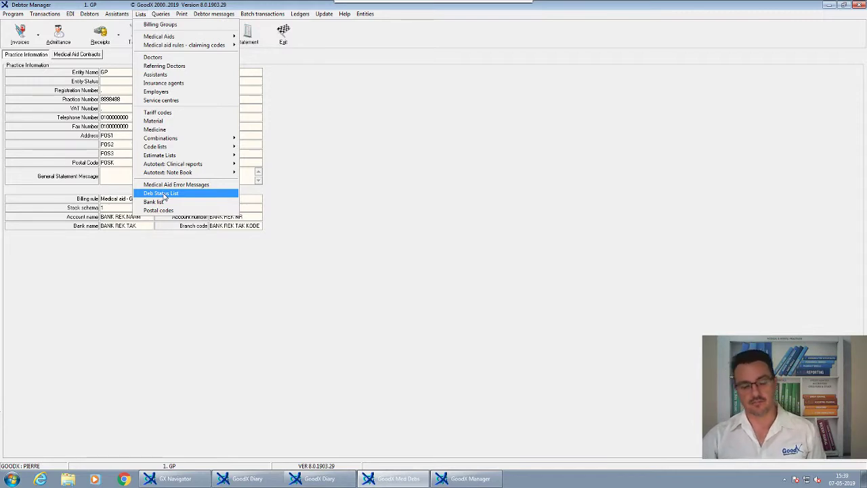
pyautogui.click(292, 298)
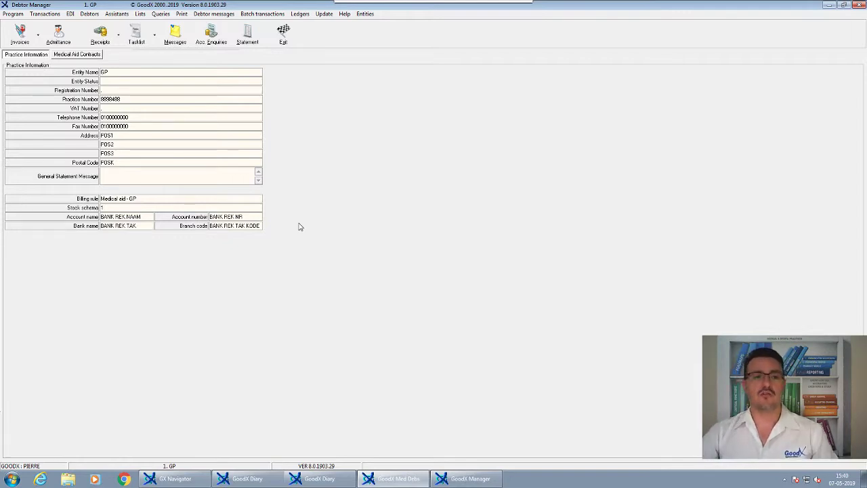
pyautogui.click(58, 33)
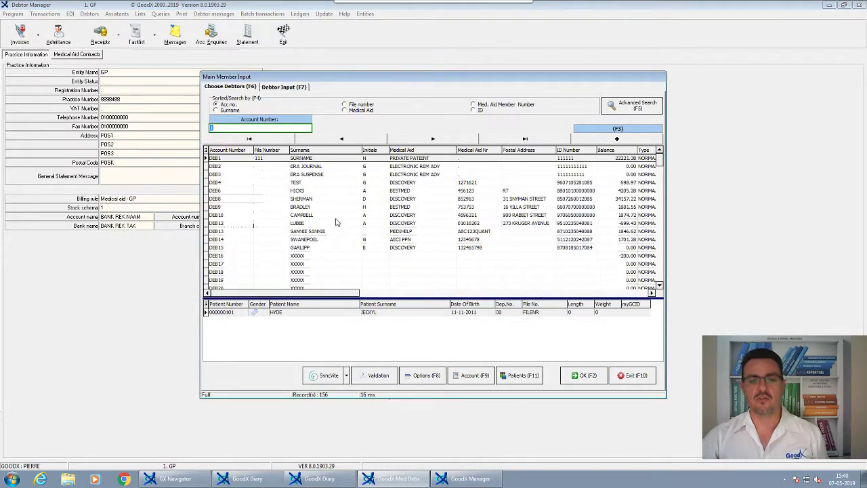
# Review the notebook of the Discovery debtor in the ninth row, then exit it without saving.
pyautogui.click(336, 222)
pyautogui.rightClick(414, 223)
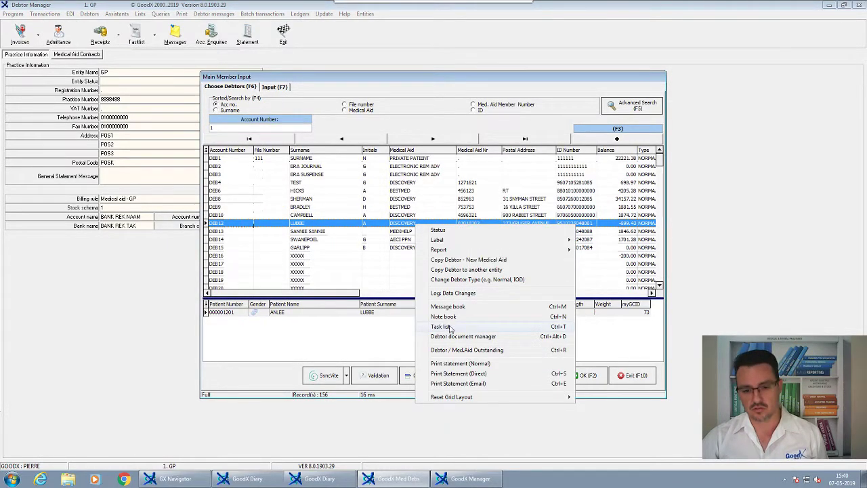
pyautogui.click(444, 316)
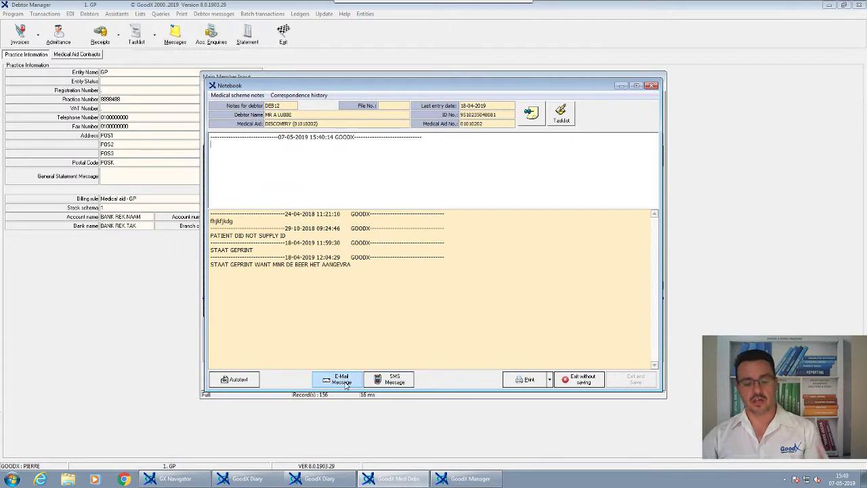
pyautogui.click(581, 379)
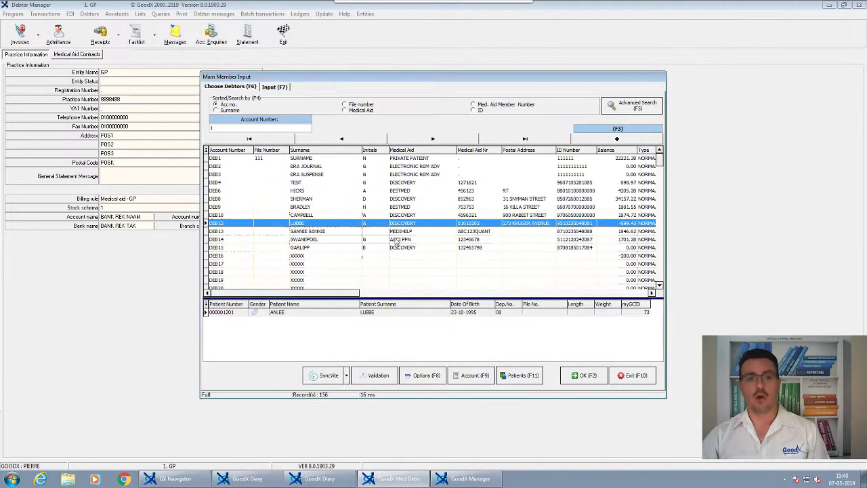
# Review the normal print and e-mail statement options for the same debtor, then exit the statement enquiry without printing.
pyautogui.rightClick(334, 225)
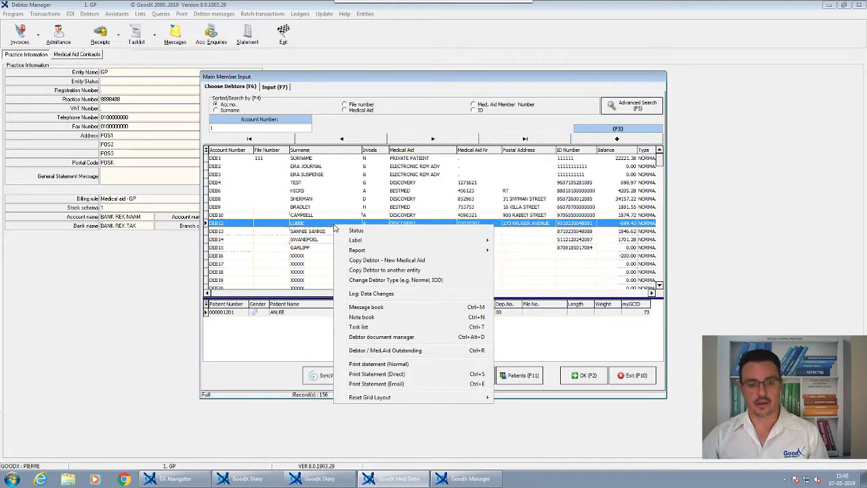
pyautogui.click(383, 367)
pyautogui.click(388, 183)
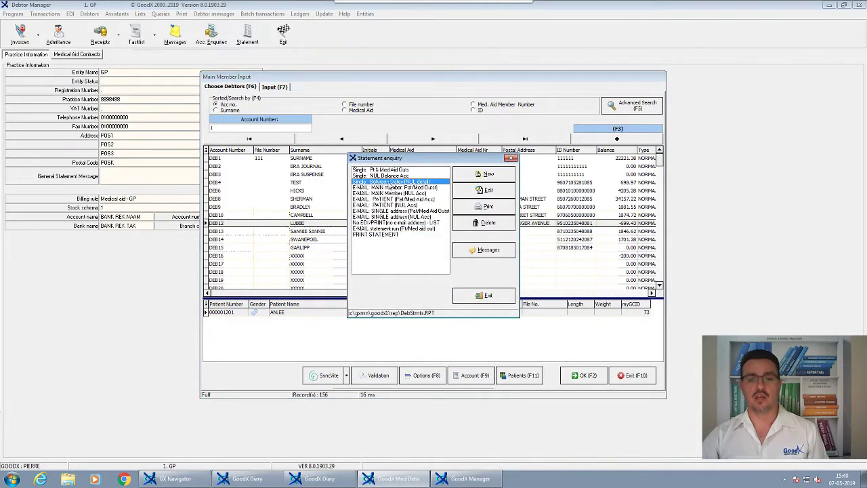
pyautogui.click(396, 199)
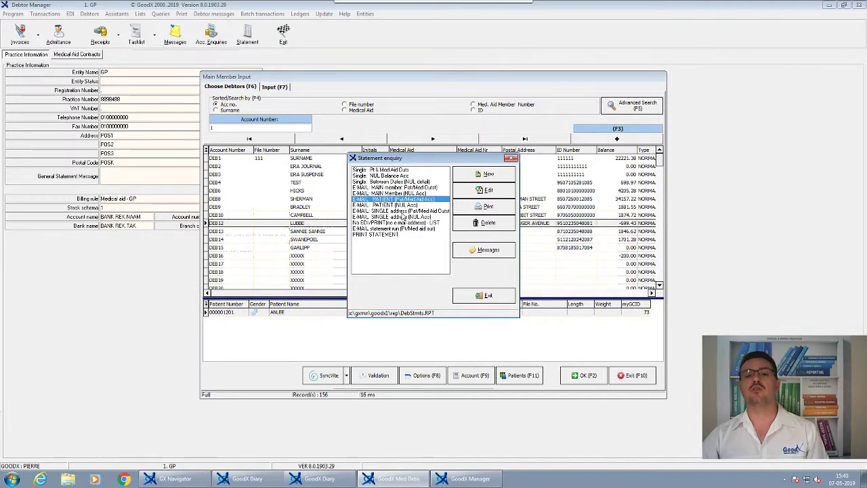
pyautogui.click(401, 212)
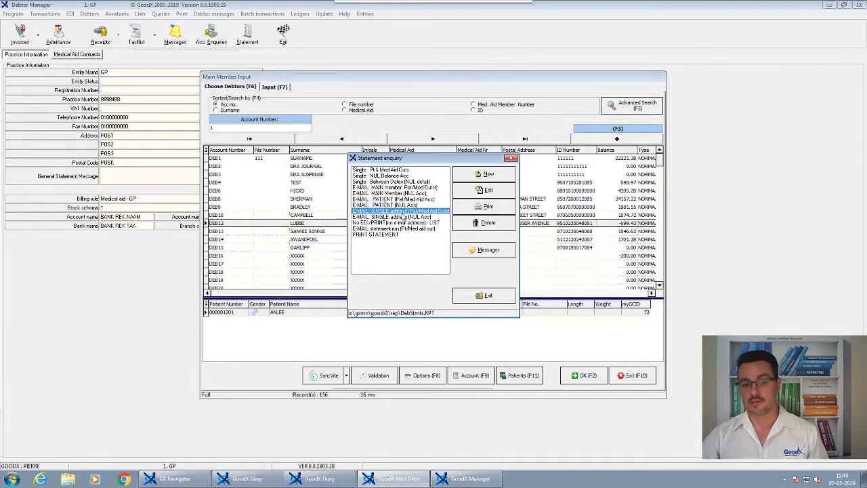
pyautogui.click(368, 229)
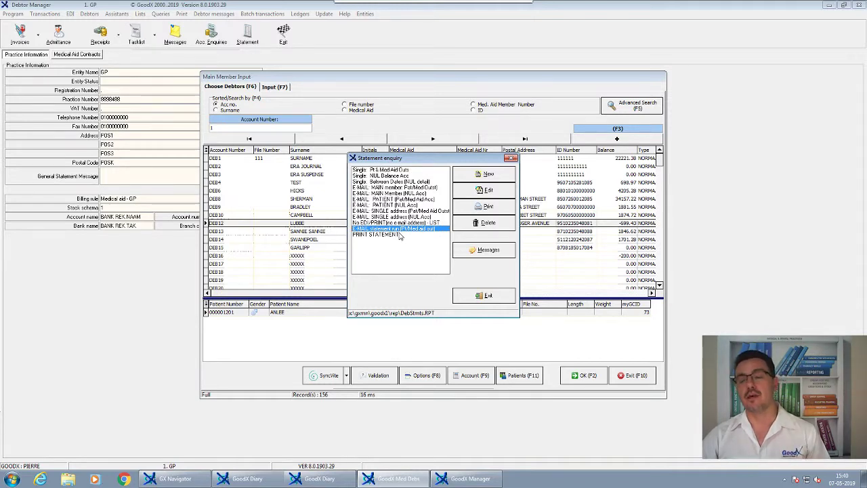
pyautogui.click(383, 218)
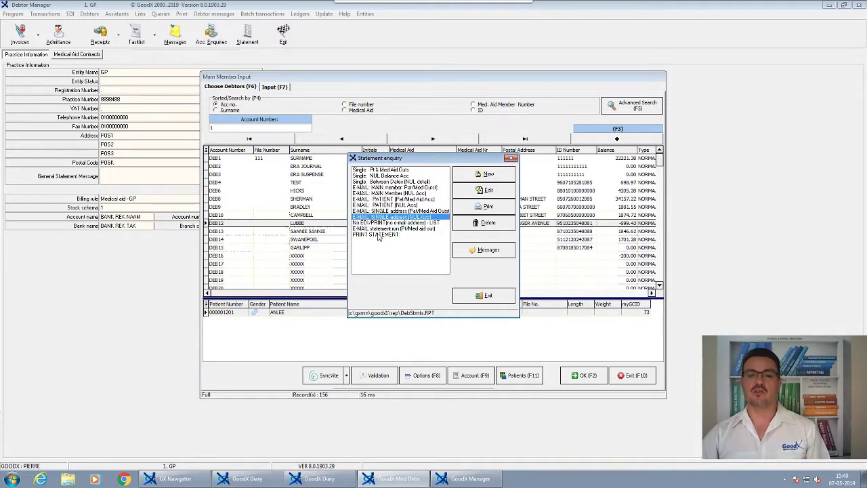
pyautogui.click(380, 229)
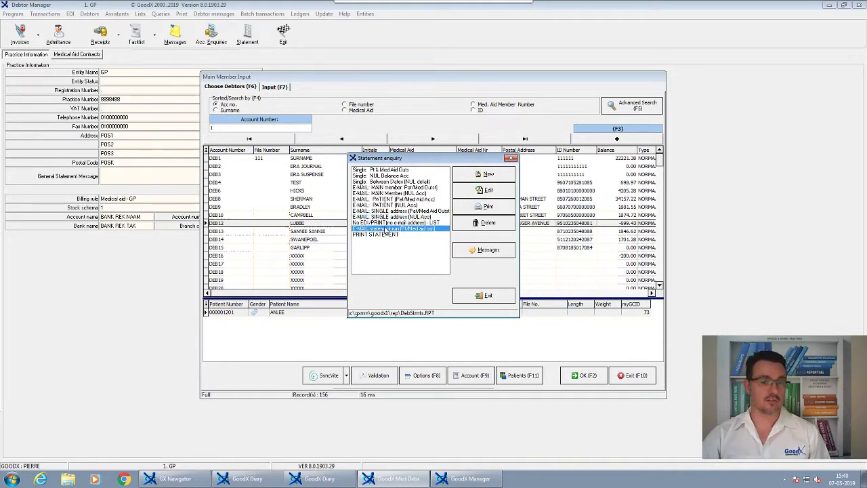
pyautogui.click(386, 200)
pyautogui.click(381, 230)
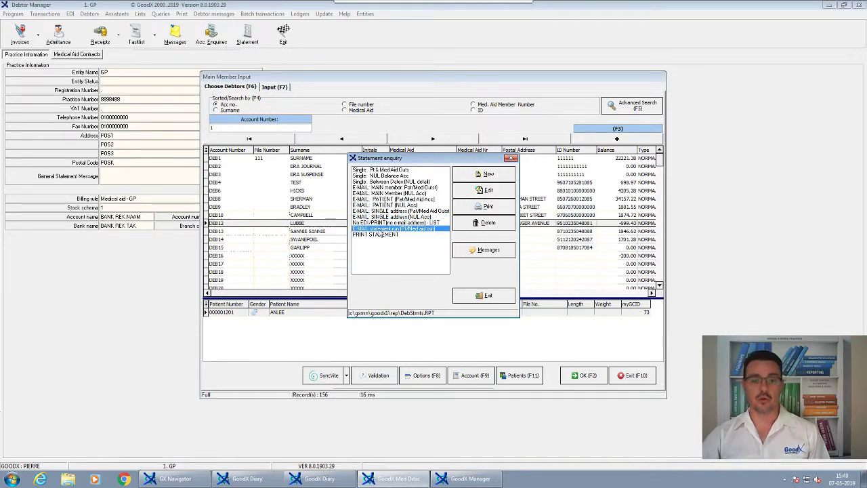
pyautogui.click(481, 296)
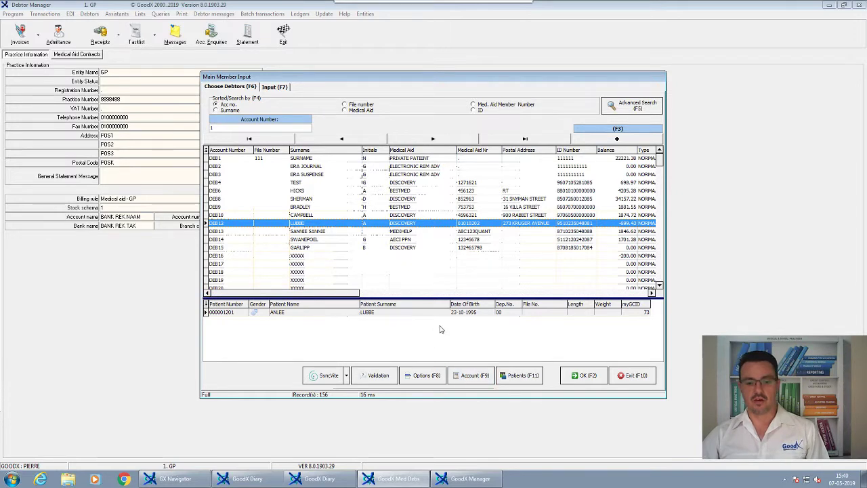
# Start a new task from the debtor's notebook, with GOODX as the responsible user and 10-05-2019 as the due date.
pyautogui.rightClick(395, 226)
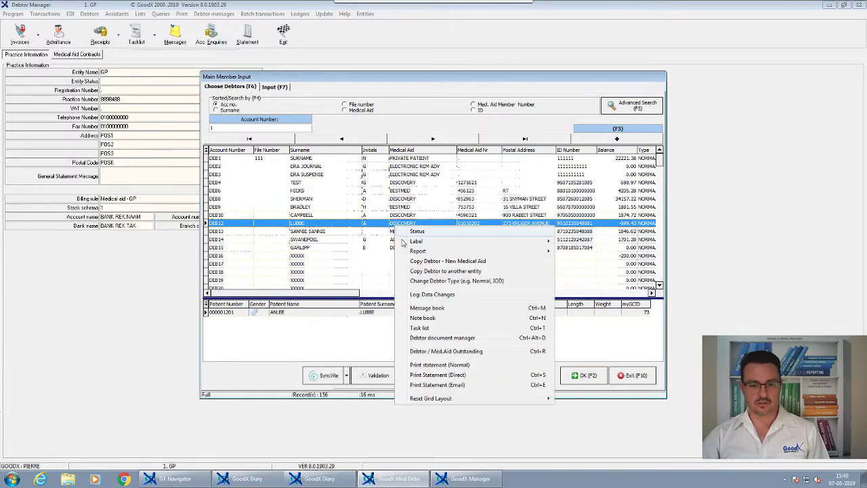
pyautogui.click(433, 318)
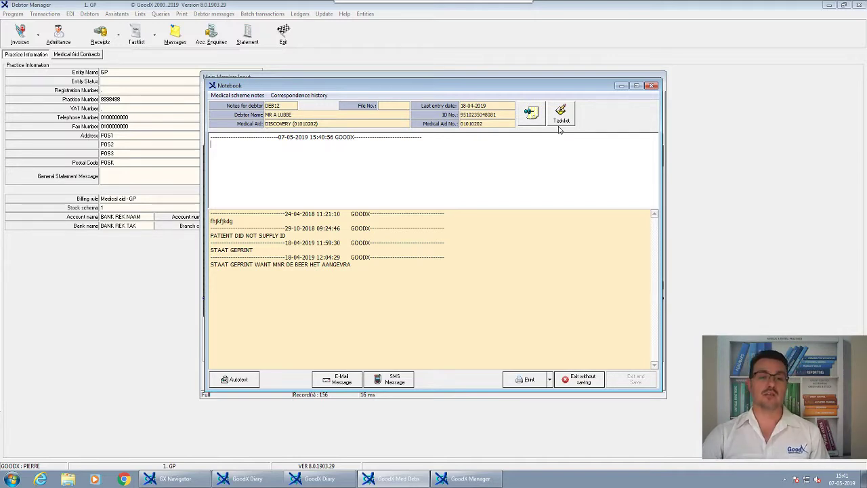
pyautogui.click(560, 118)
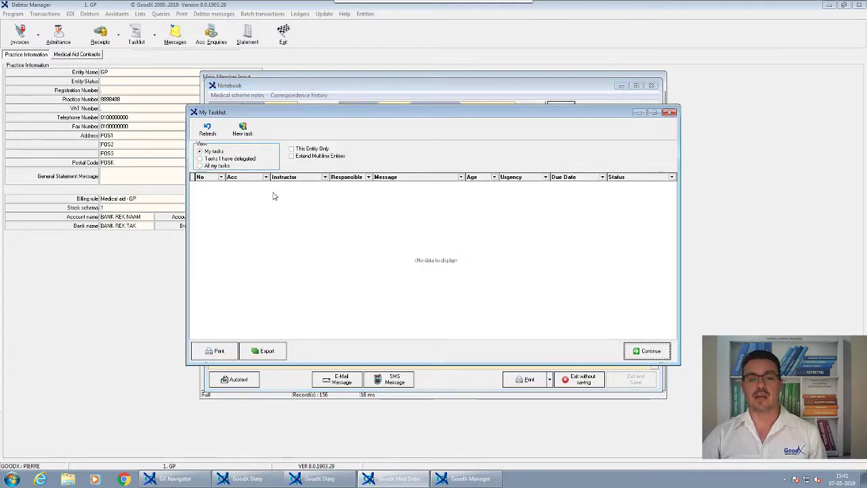
pyautogui.click(244, 128)
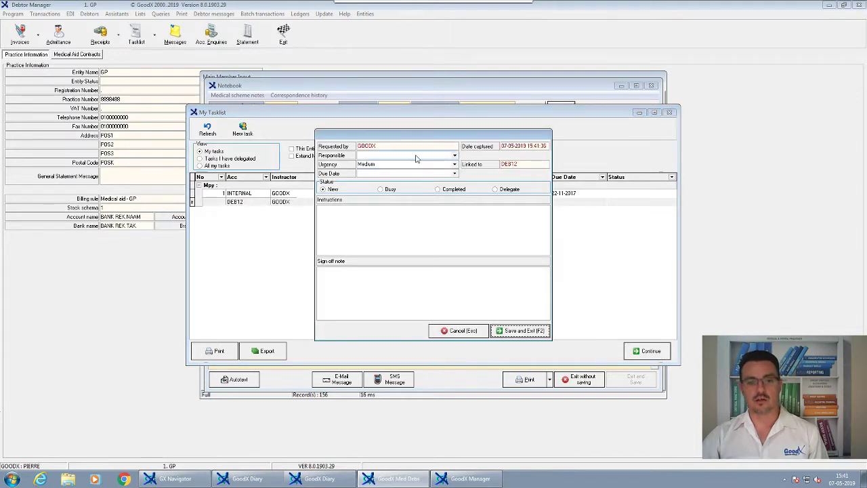
pyautogui.click(454, 155)
pyautogui.click(397, 177)
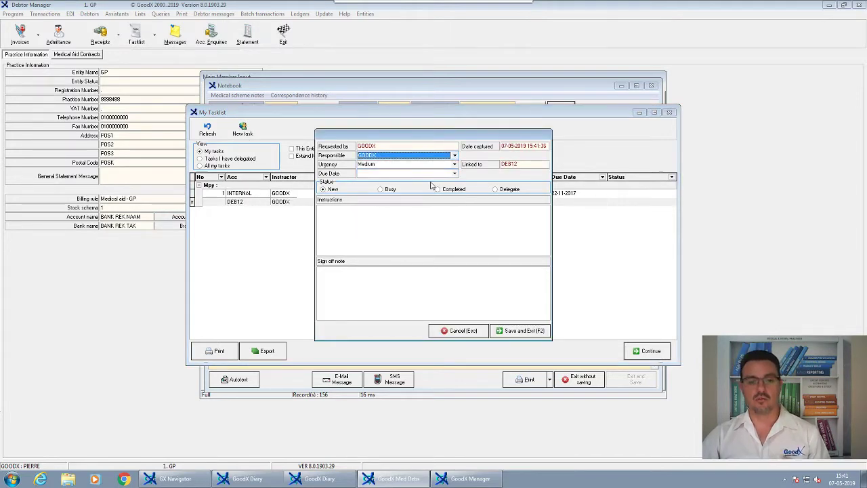
pyautogui.click(454, 173)
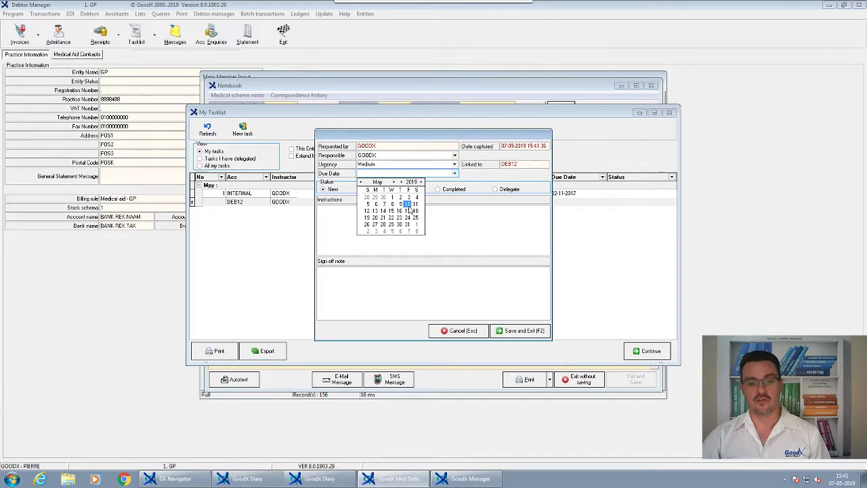
pyautogui.click(409, 204)
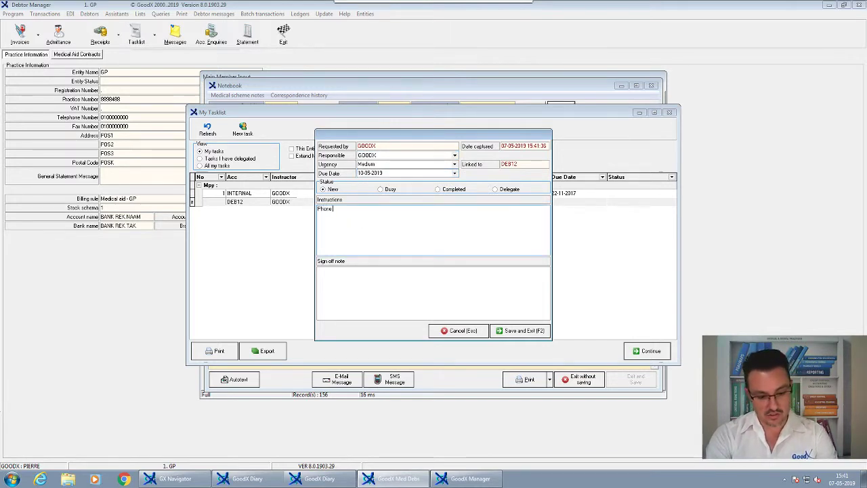
# Enter the instruction "Phone patient by 3.00", save the task, and exit back to the main window without saving a notebook entry.
pyautogui.write('patient')
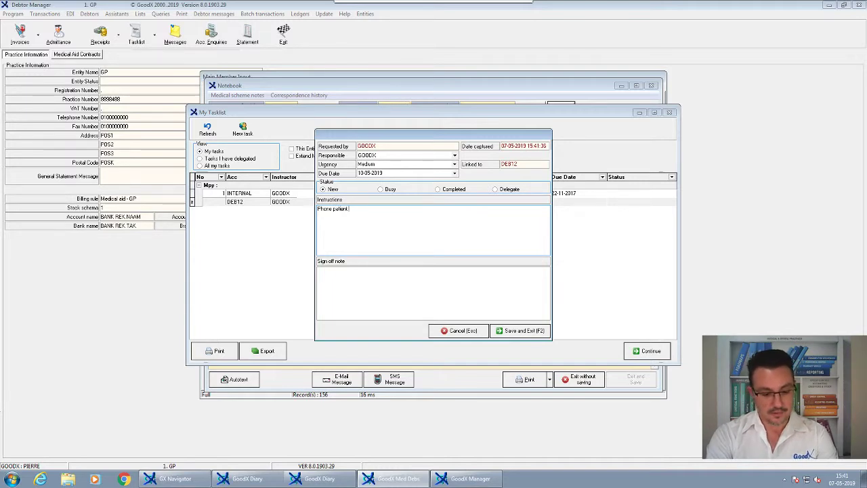
pyautogui.write(' by 3')
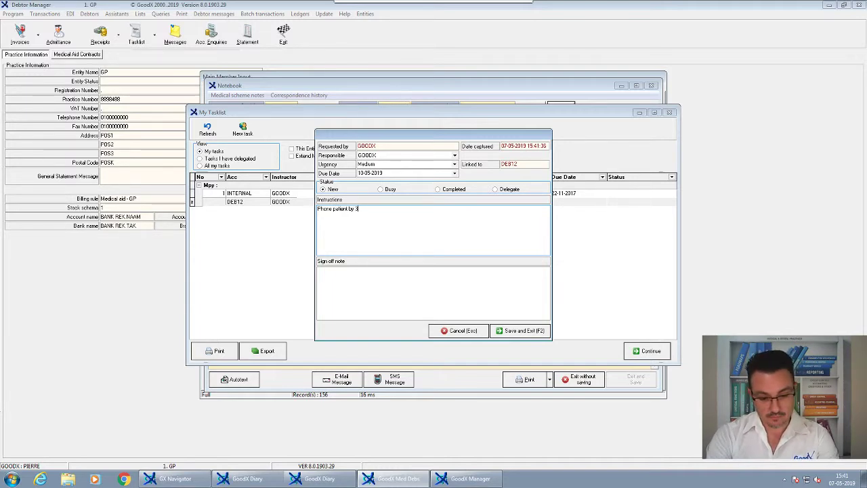
pyautogui.write('.00')
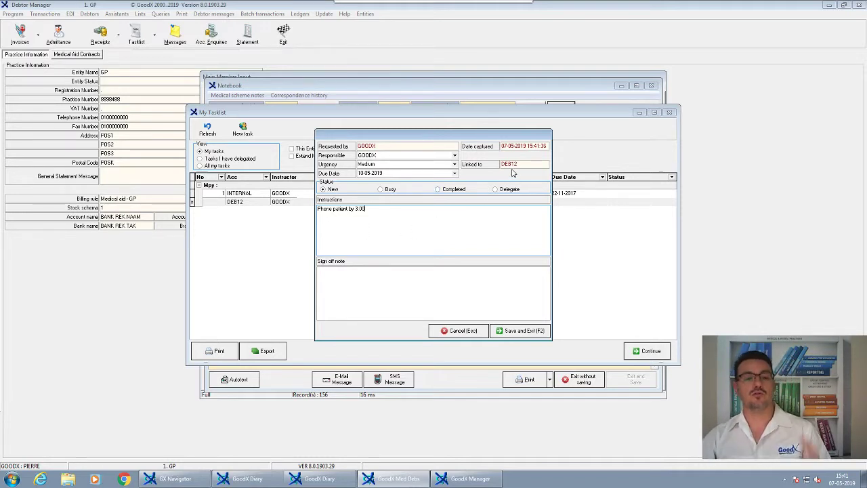
pyautogui.click(519, 331)
pyautogui.click(645, 351)
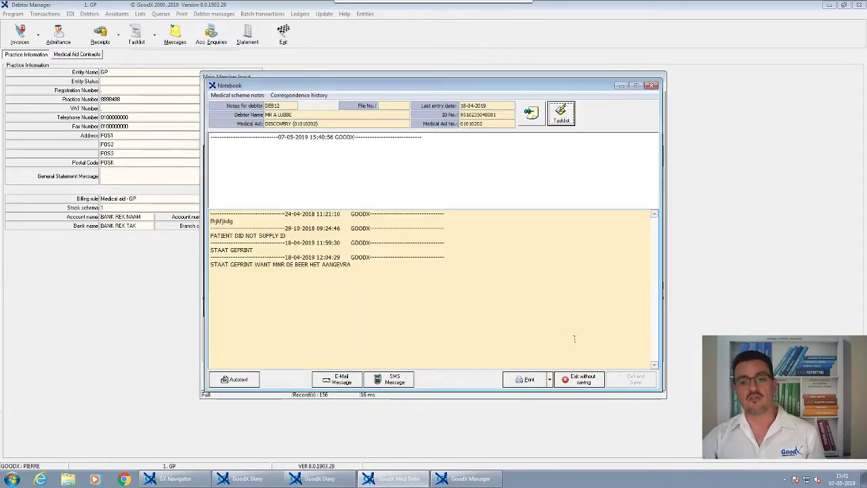
pyautogui.click(579, 379)
pyautogui.click(622, 375)
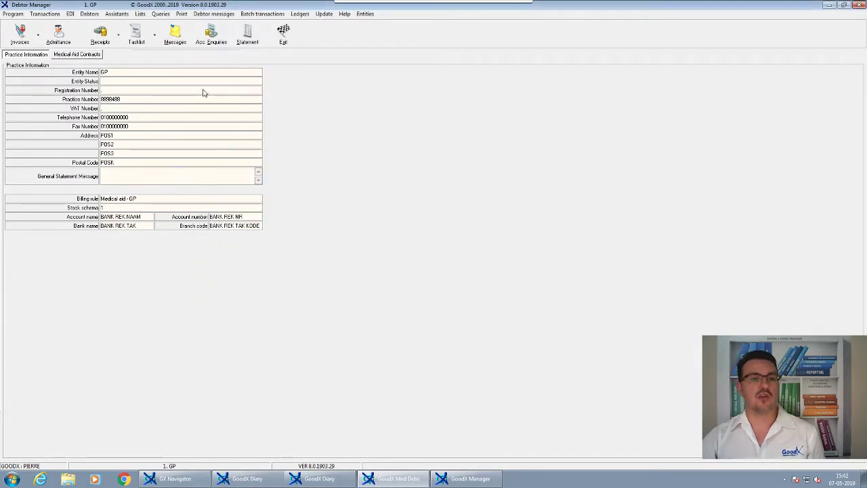
# Open the "Phone patient by 3.00" task from the tasklist, mark it Completed and save it with the sign-off note "patient phoned".
pyautogui.click(137, 35)
pyautogui.click(405, 211)
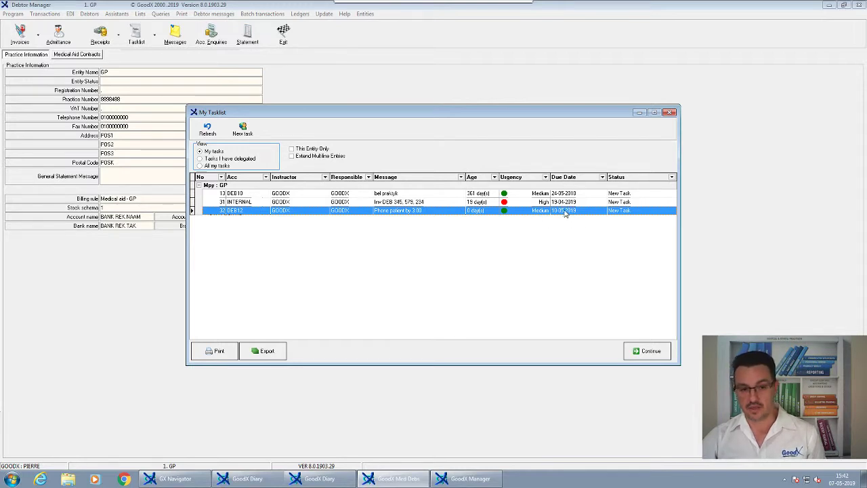
pyautogui.doubleClick(478, 211)
pyautogui.click(452, 189)
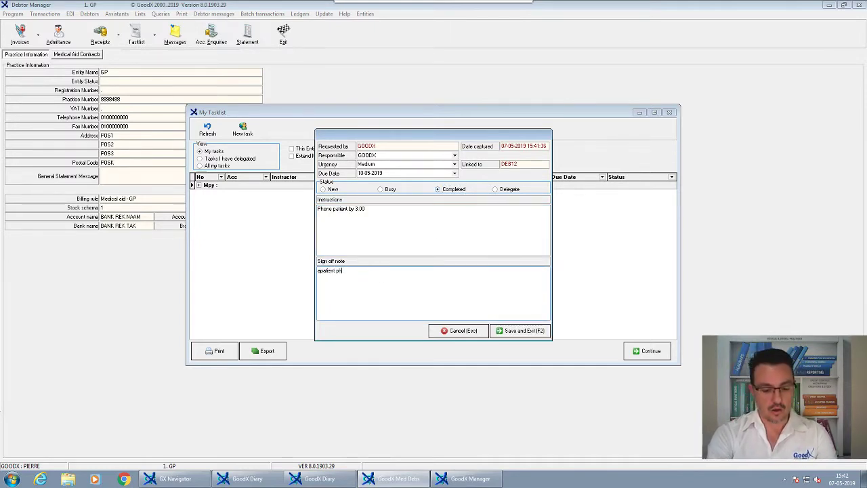
pyautogui.write('oned')
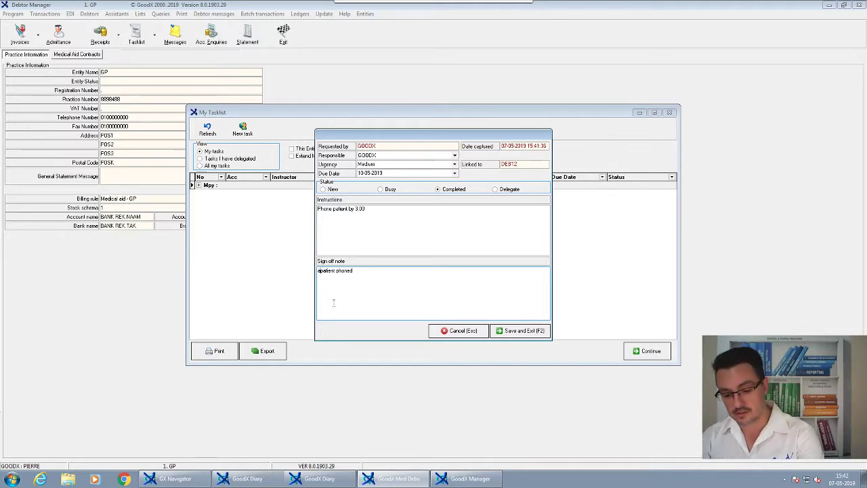
pyautogui.press('BackSpace')
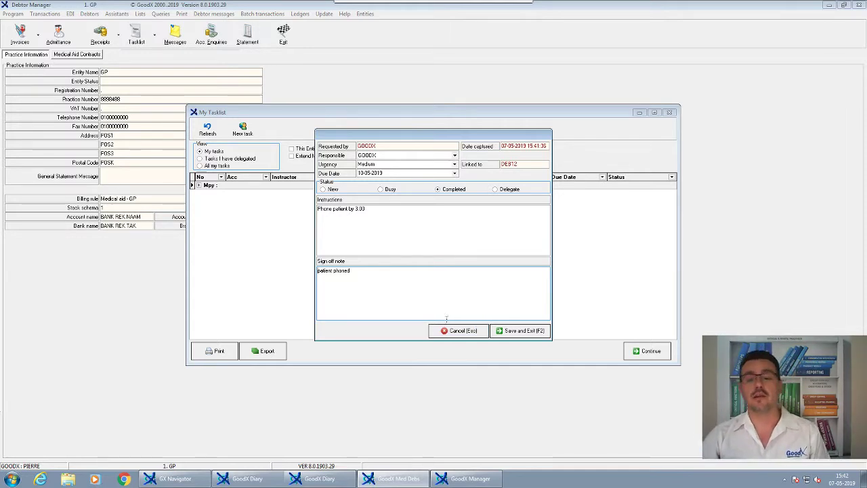
pyautogui.click(512, 332)
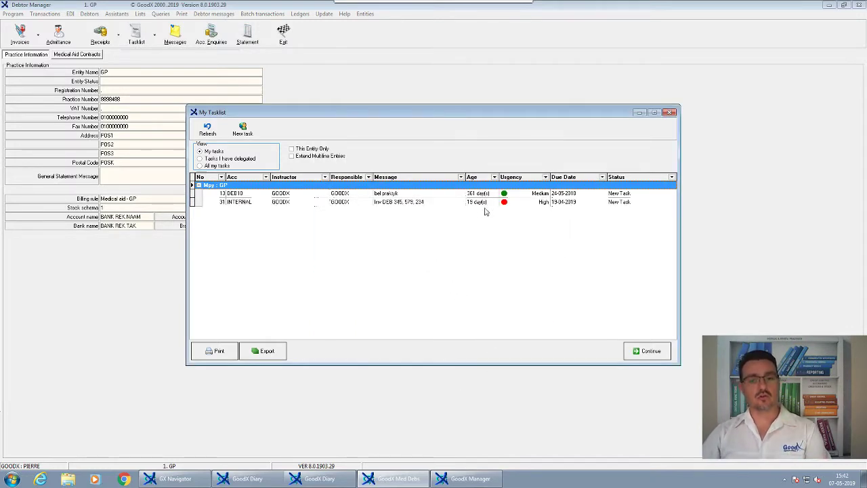
# Examine the delegated tasks and the full list of all tasks with their statuses, then close the tasklist.
pyautogui.click(202, 158)
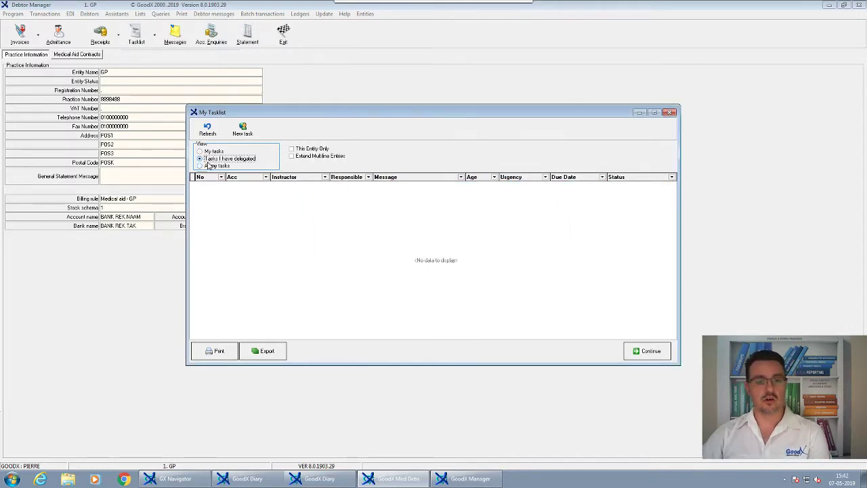
pyautogui.click(200, 166)
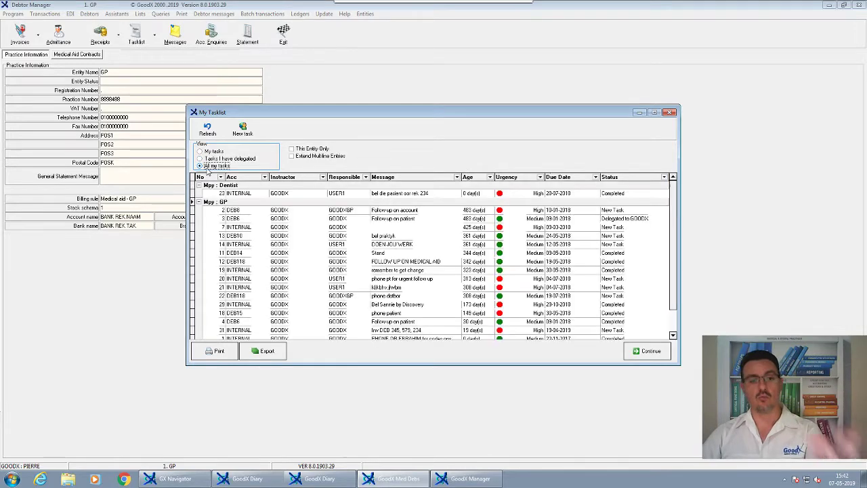
pyautogui.click(284, 232)
pyautogui.scroll(-1, 295, 248)
pyautogui.scroll(1, 306, 273)
pyautogui.scroll(-1, 306, 273)
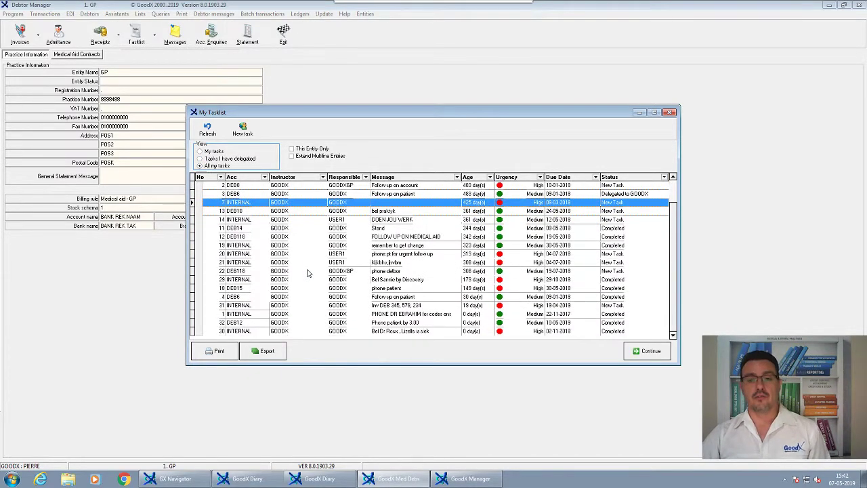
pyautogui.scroll(1, 307, 273)
pyautogui.scroll(-1, 306, 273)
pyautogui.scroll(1, 306, 273)
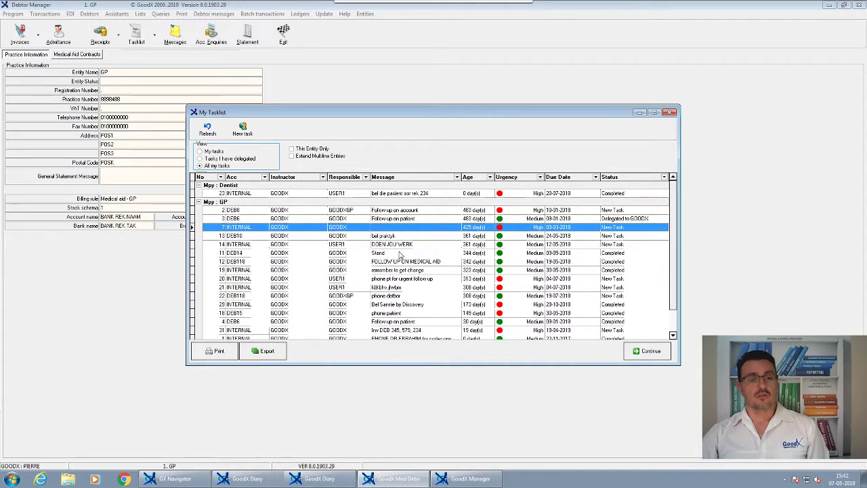
pyautogui.scroll(-1, 398, 270)
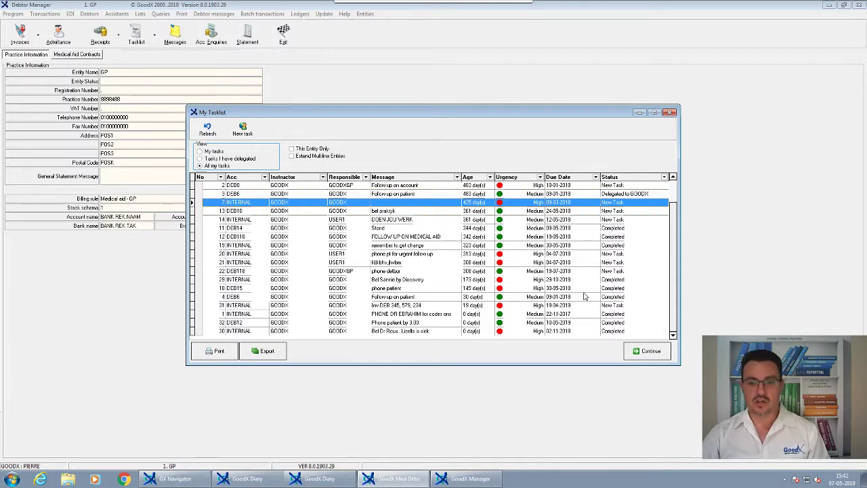
pyautogui.click(633, 351)
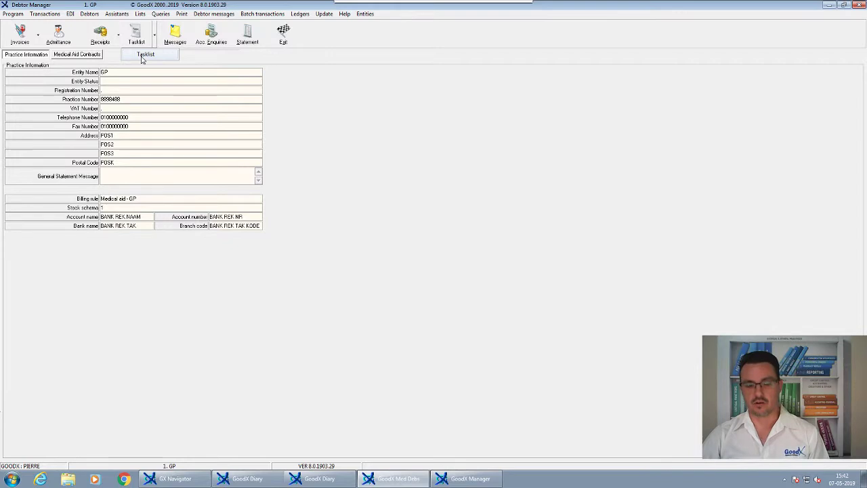
# View the open tasks in the tasklist, close it, and check the Debt Management topics on the GoodX Learning Centre course page.
pyautogui.click(143, 59)
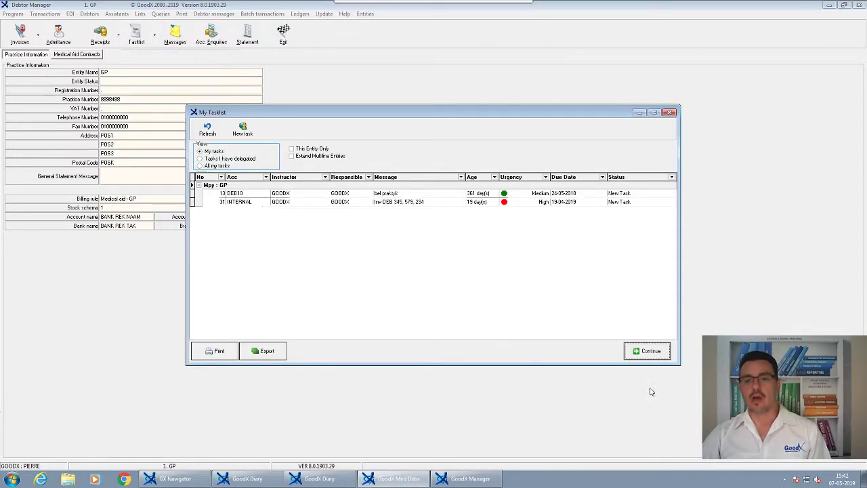
pyautogui.click(653, 352)
pyautogui.click(510, 11)
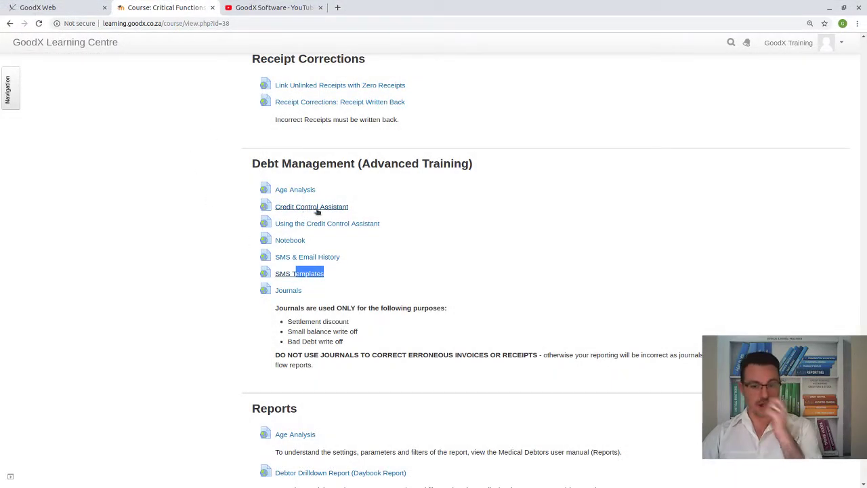
pyautogui.click(304, 224)
pyautogui.click(397, 8)
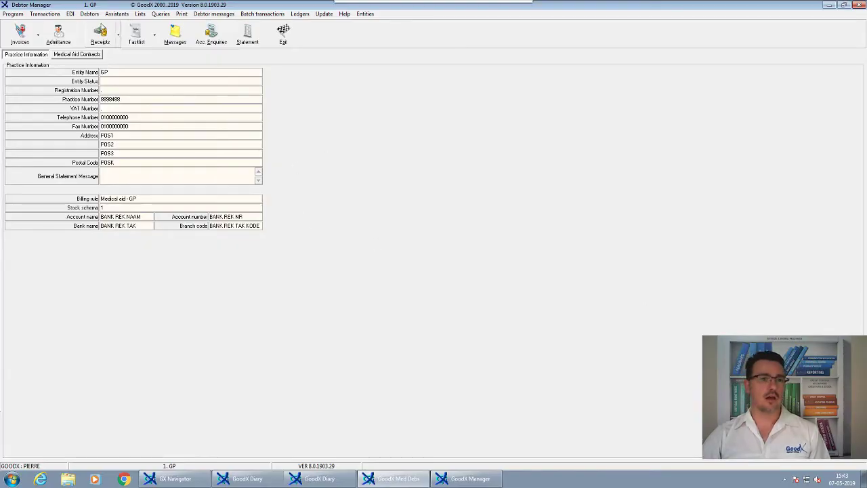
pyautogui.click(91, 15)
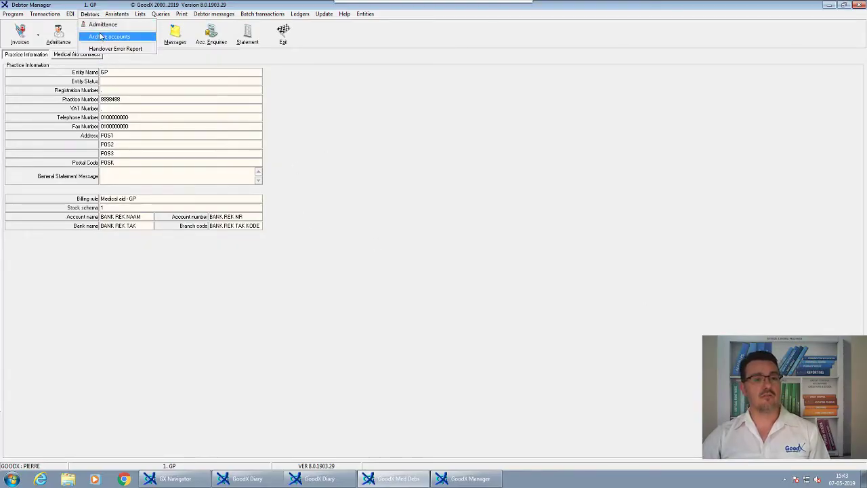
pyautogui.moveTo(119, 18)
pyautogui.moveTo(89, 15)
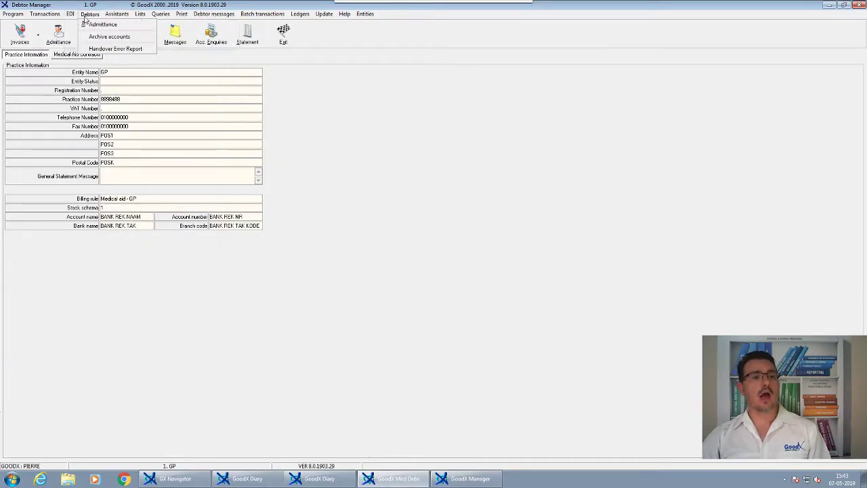
pyautogui.click(296, 271)
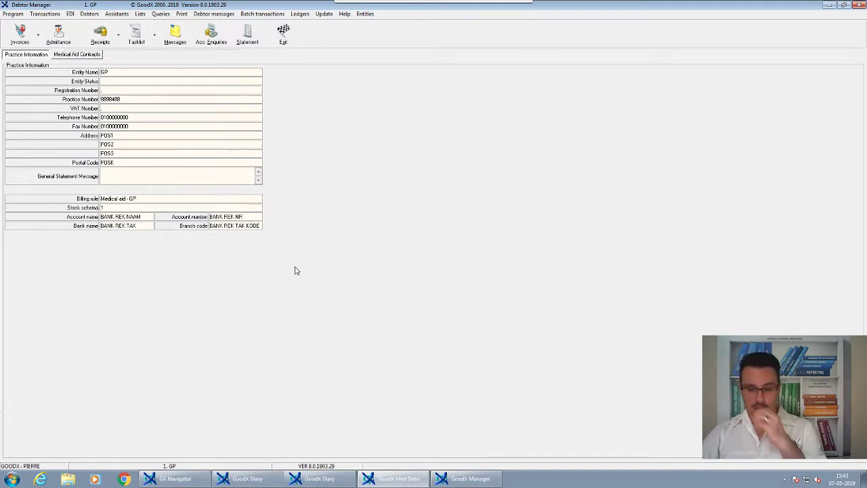
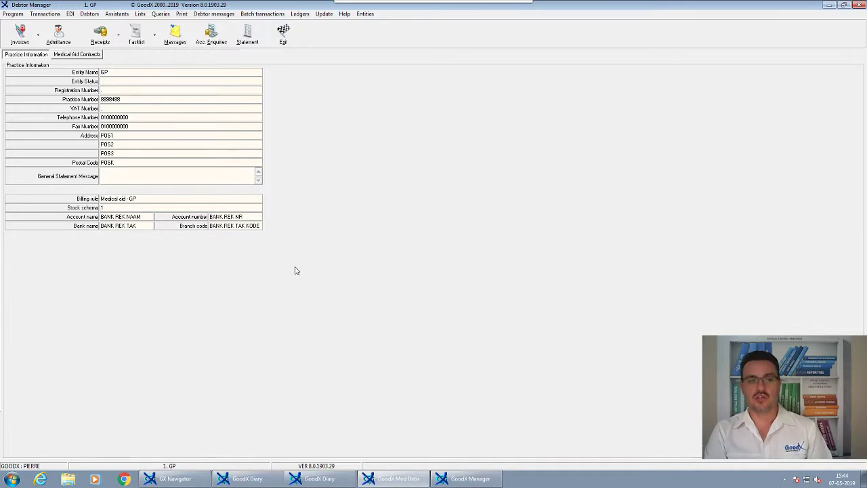
pyautogui.click(181, 14)
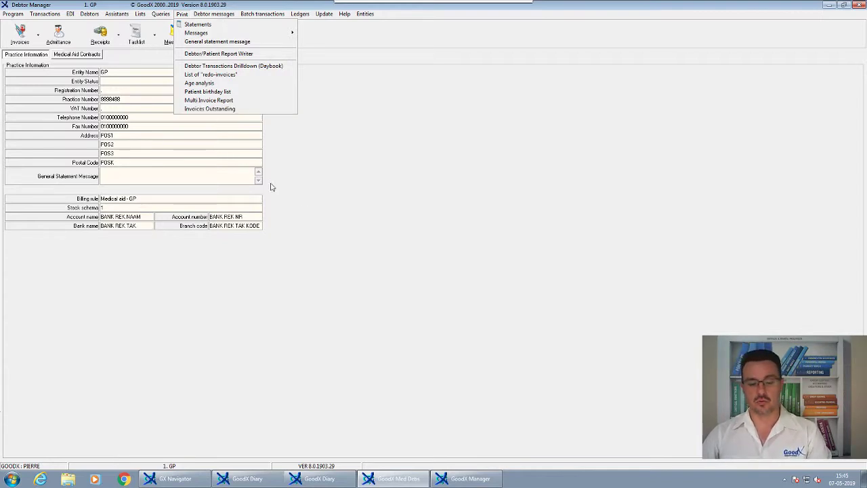
pyautogui.click(364, 219)
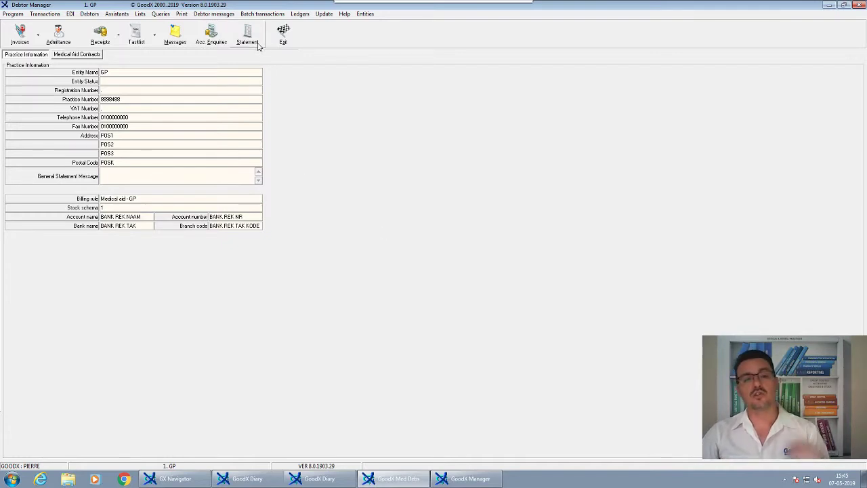
pyautogui.rightClick(319, 478)
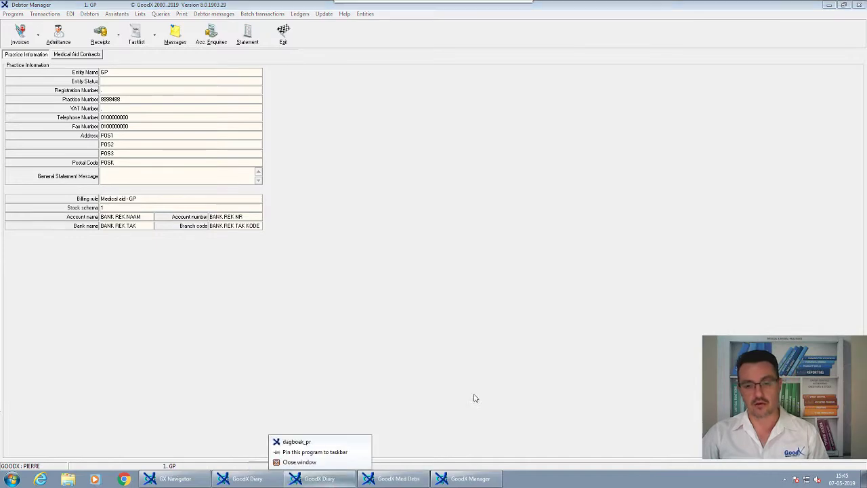
pyautogui.click(340, 478)
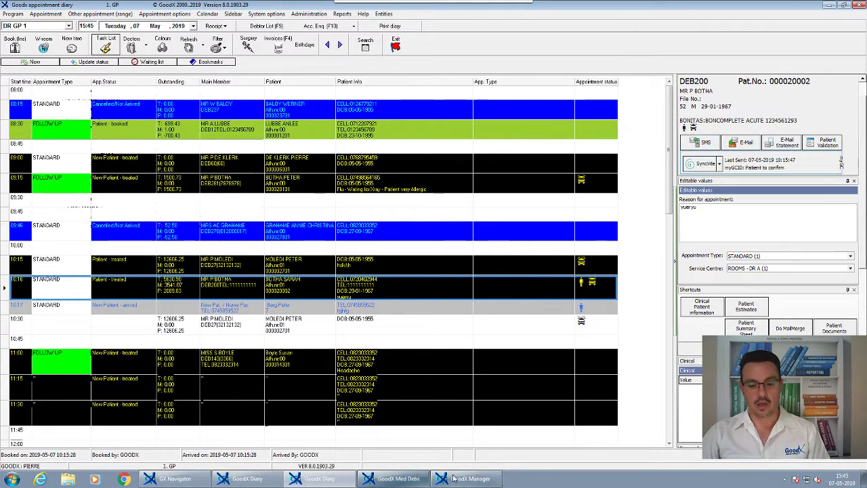
pyautogui.click(263, 481)
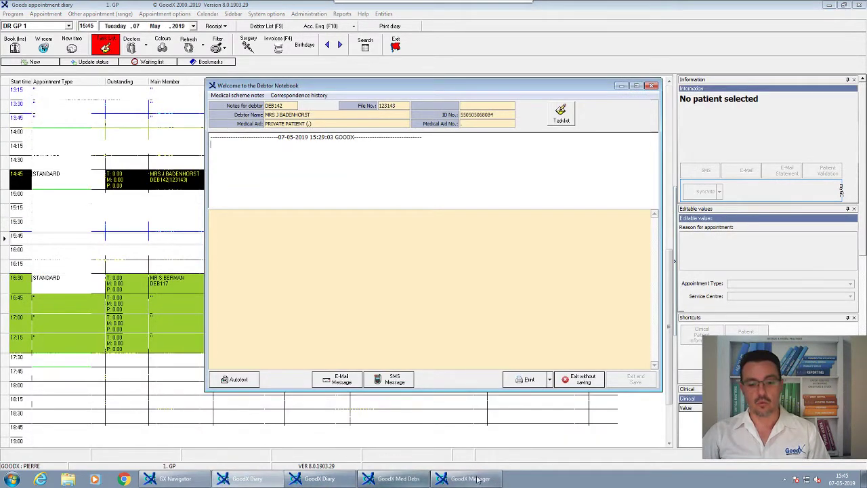
pyautogui.click(467, 479)
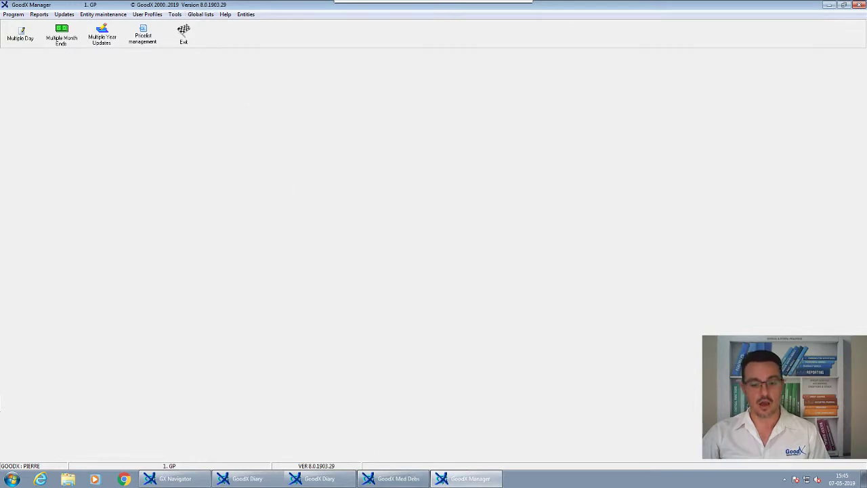
pyautogui.click(405, 479)
pyautogui.click(263, 15)
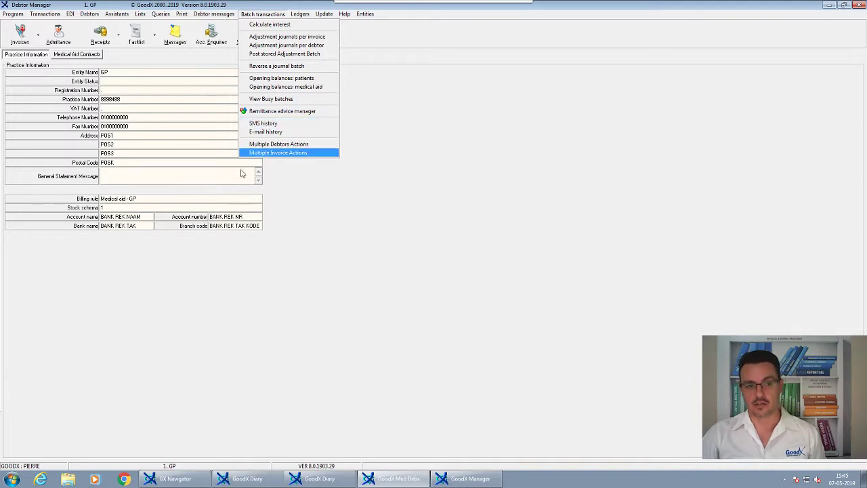
pyautogui.click(208, 229)
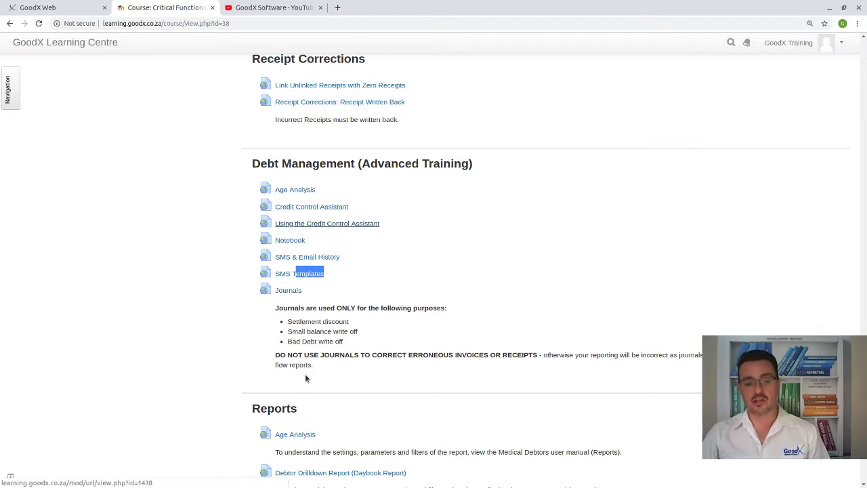
# Check the course page's Reports topics and the reports available in GoodX Diary, and return to Debtor Manager.
pyautogui.scroll(-3, 305, 373)
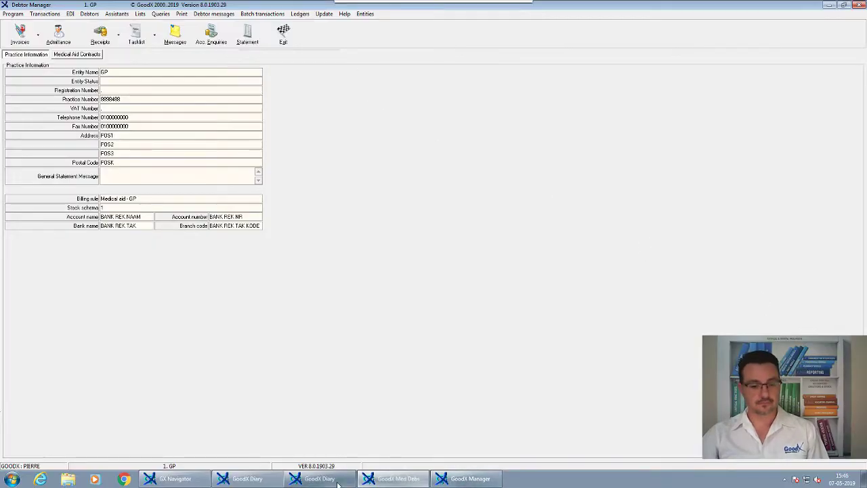
pyautogui.click(338, 484)
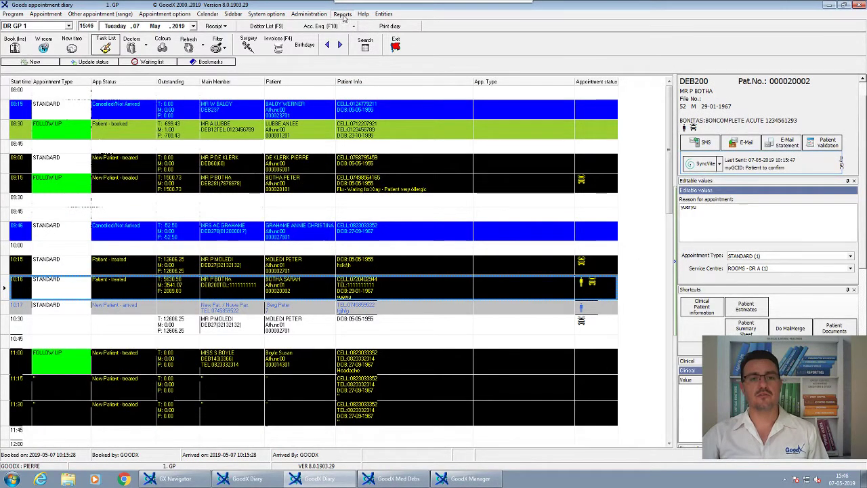
pyautogui.click(344, 18)
pyautogui.moveTo(364, 17)
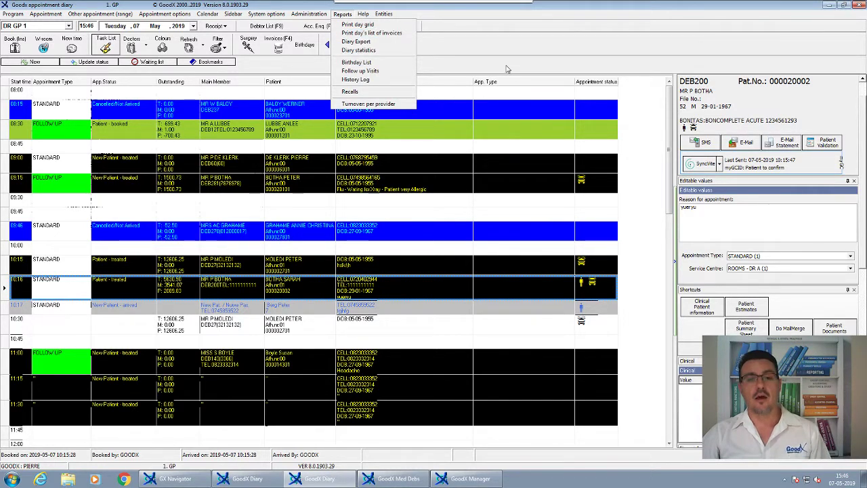
pyautogui.click(359, 50)
pyautogui.click(430, 478)
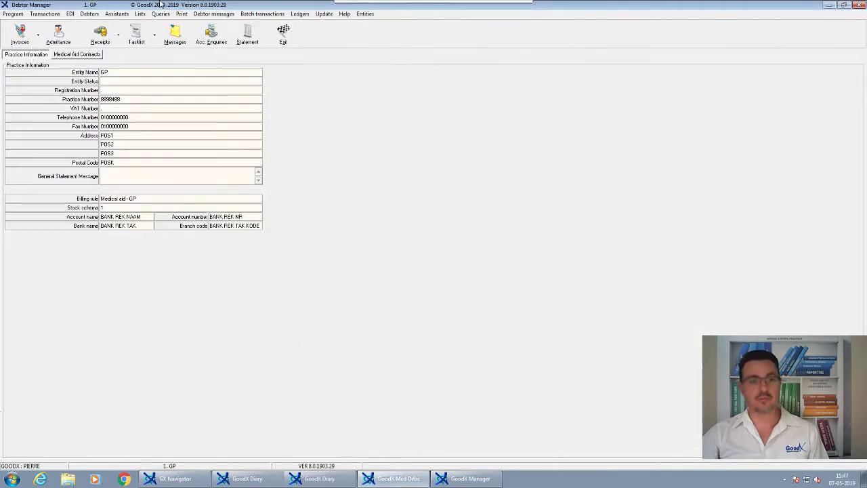
# Open the Debtor Transactions Drilldown (Daybook) report and bring up its BLANK profile for editing.
pyautogui.click(182, 14)
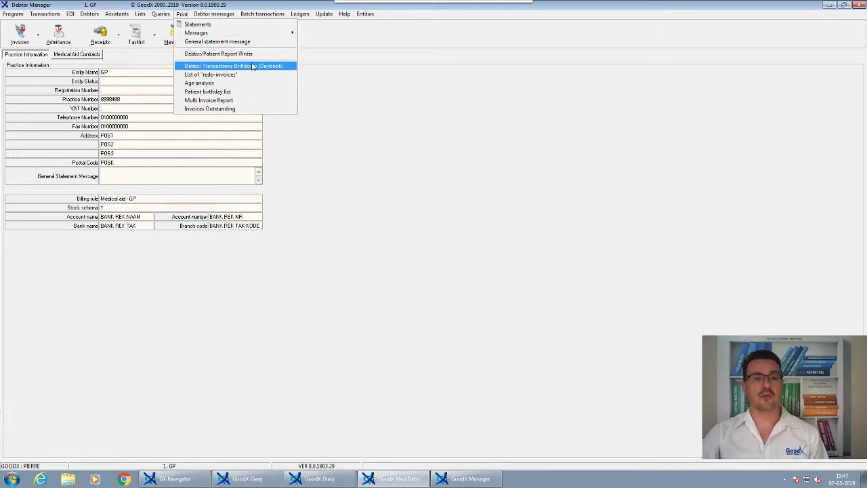
pyautogui.click(252, 70)
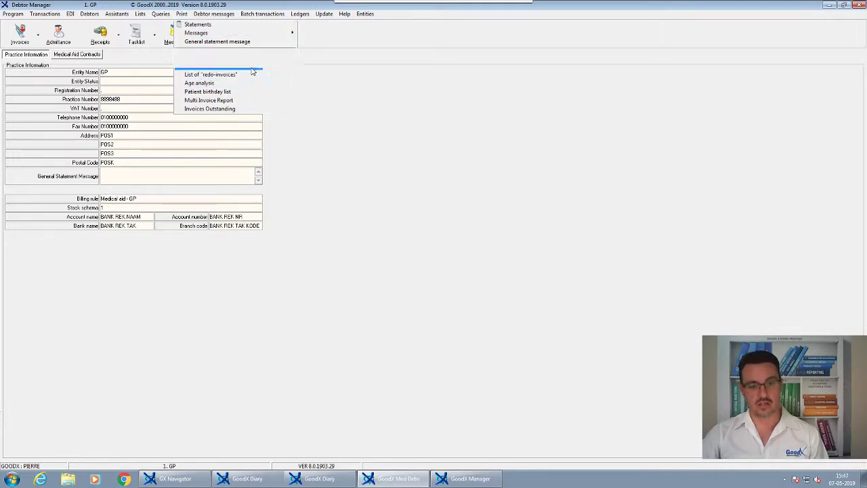
pyautogui.click(359, 168)
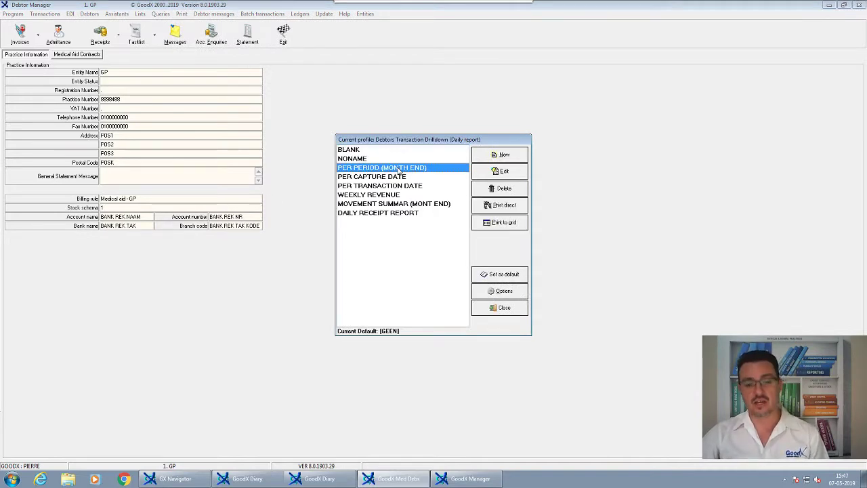
pyautogui.click(352, 150)
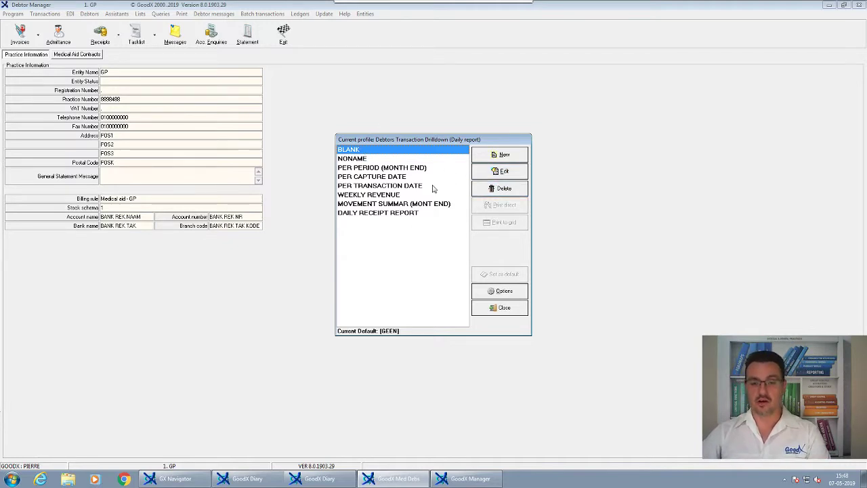
pyautogui.click(377, 169)
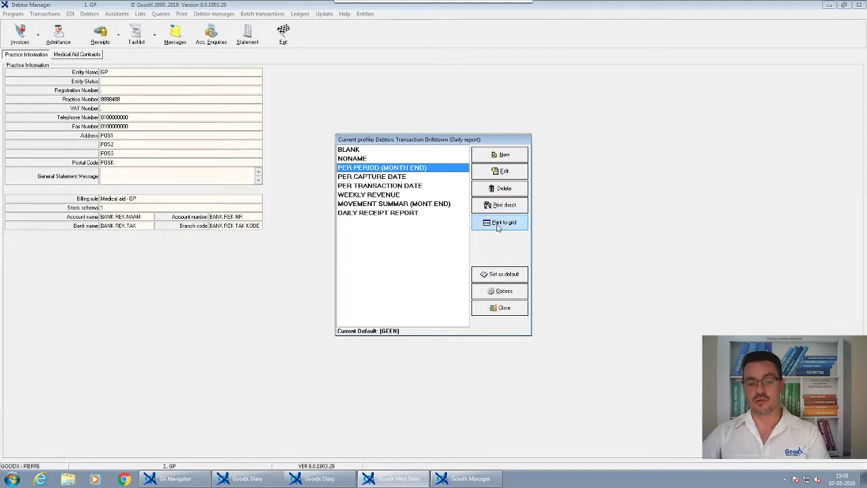
pyautogui.click(345, 149)
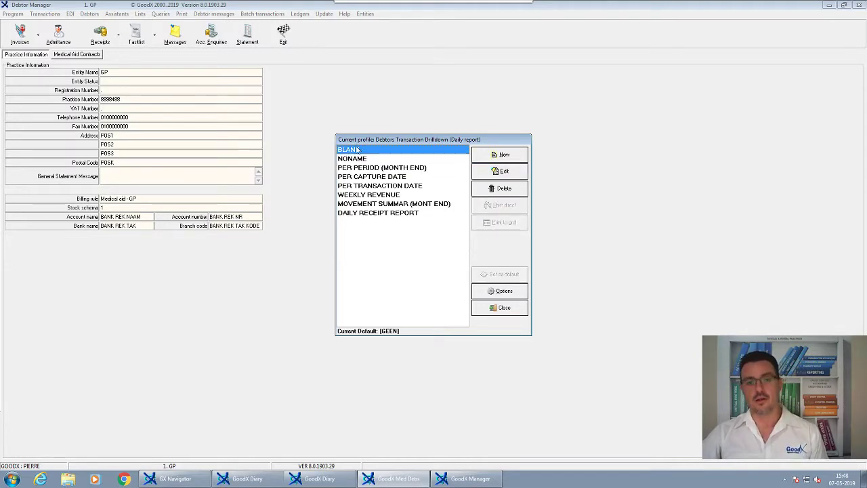
pyautogui.click(501, 171)
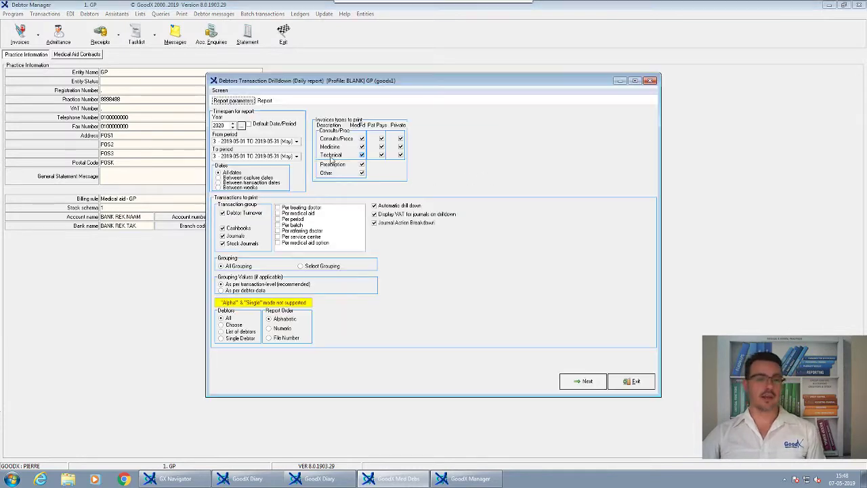
# Try filtering the report between transaction dates, and restore the All dates option.
pyautogui.moveTo(226, 126); pyautogui.dragTo(201, 128)
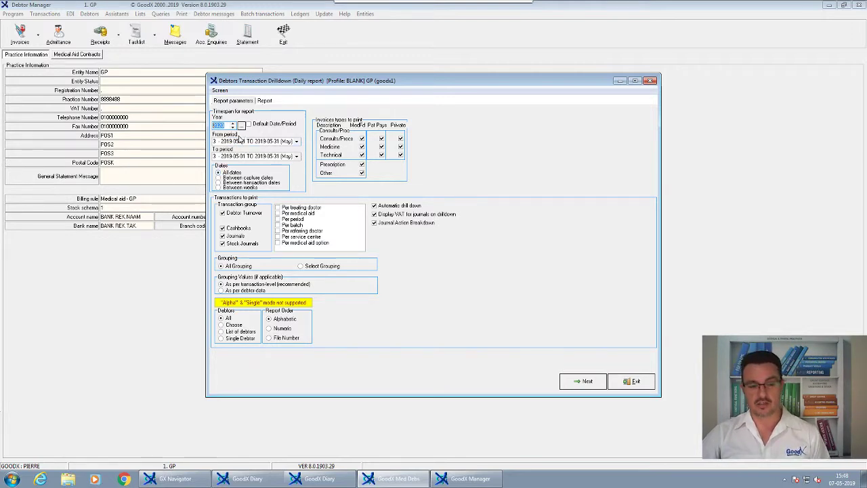
pyautogui.click(297, 141)
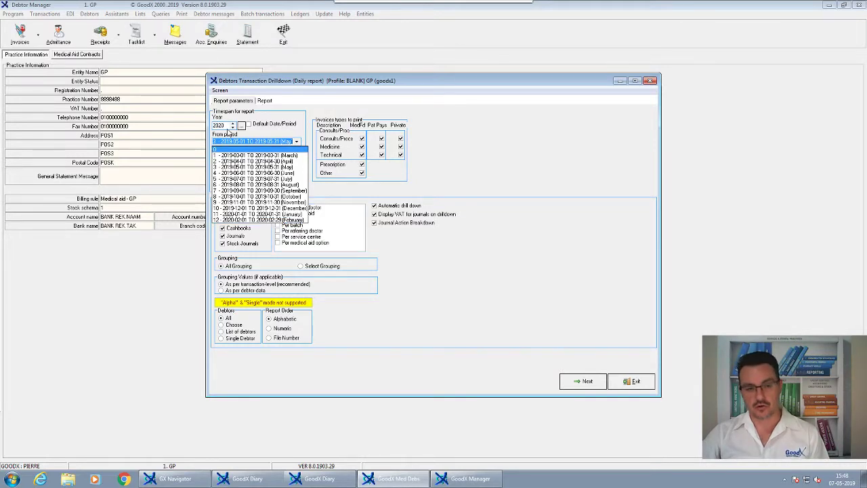
pyautogui.click(265, 136)
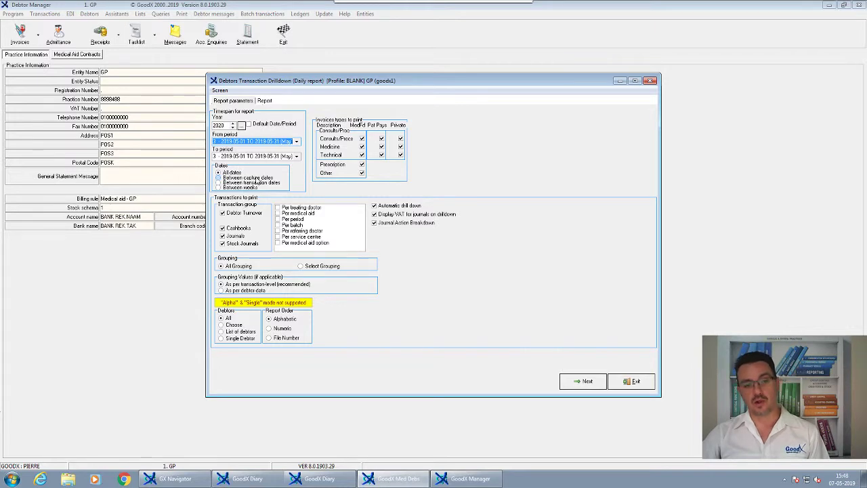
pyautogui.click(256, 181)
pyautogui.click(234, 173)
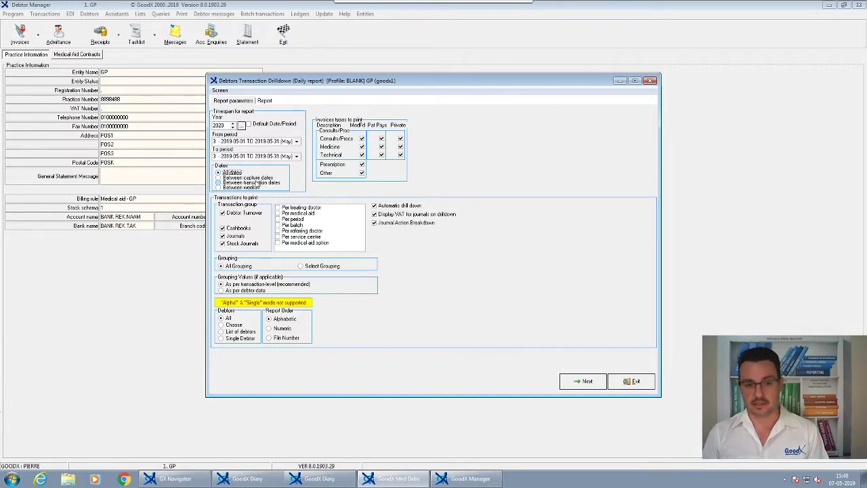
pyautogui.click(257, 184)
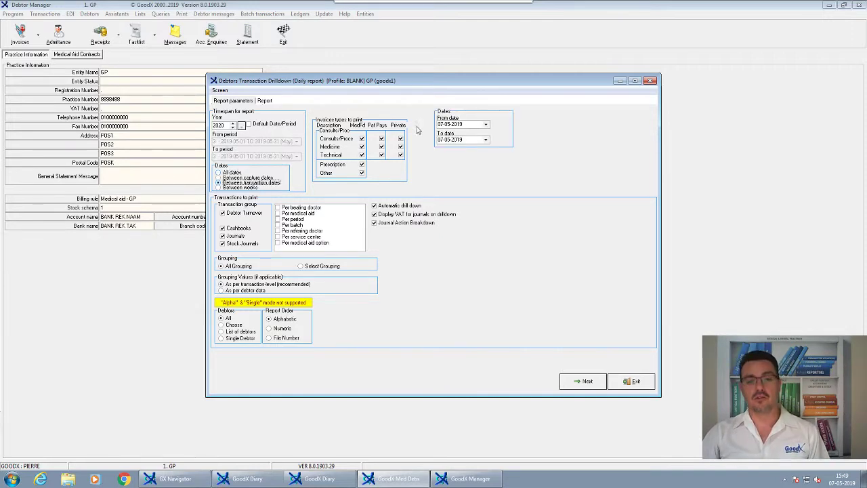
pyautogui.click(229, 172)
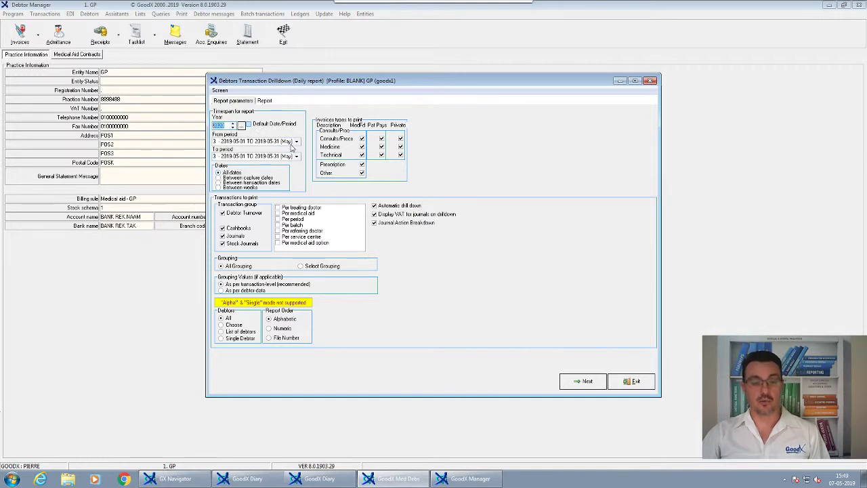
# Set the report's starting period to March, 2019-03-01 to 2019-03-31.
pyautogui.click(296, 142)
pyautogui.click(274, 167)
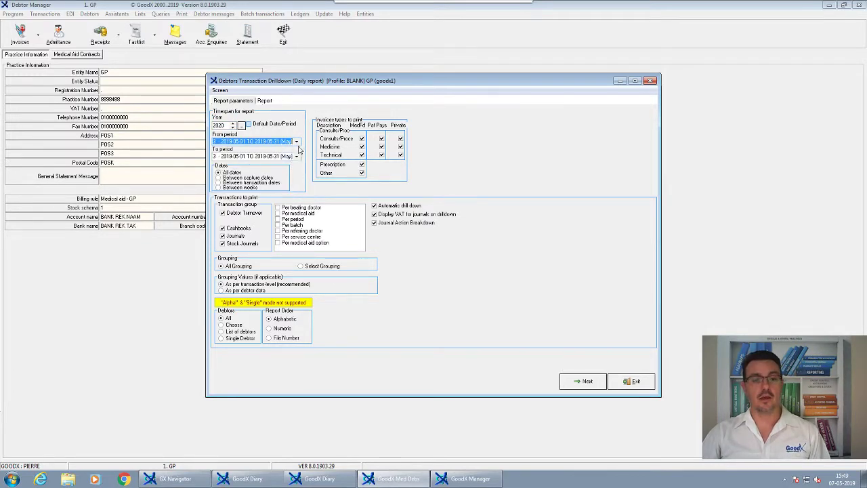
pyautogui.click(296, 141)
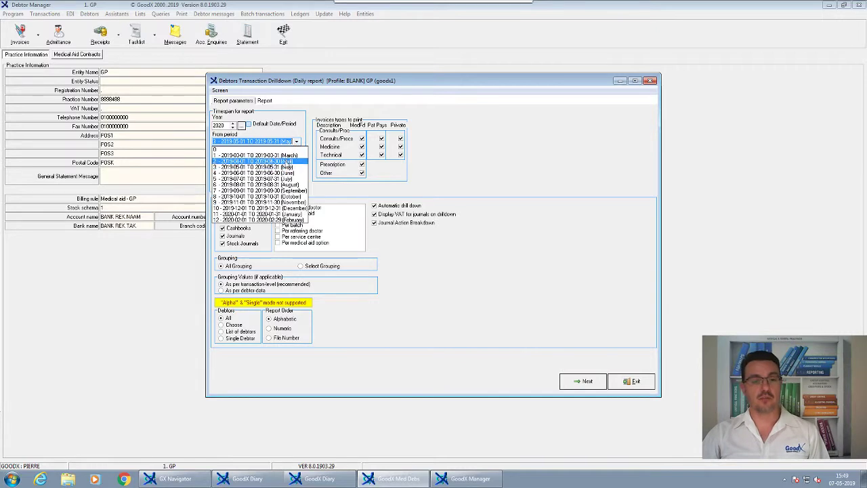
pyautogui.click(264, 156)
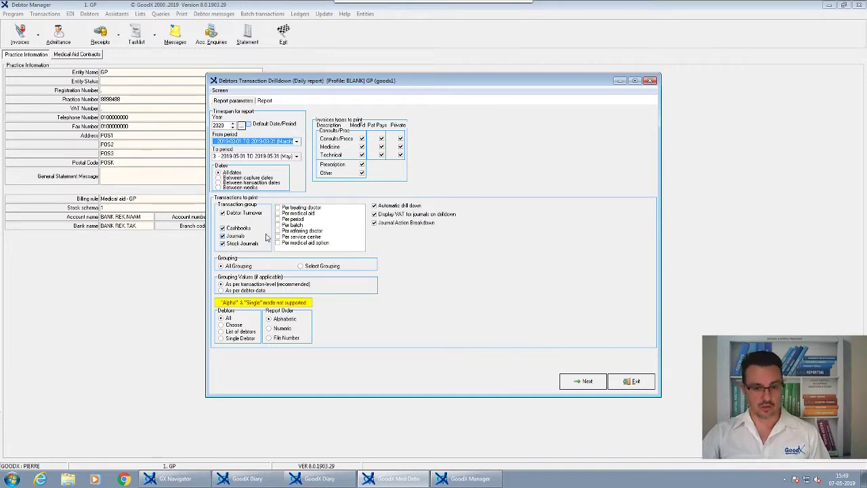
# Try breaking the transactions down per treating doctor, per medical aid and per period, and clear these options again.
pyautogui.click(277, 207)
pyautogui.click(277, 213)
pyautogui.click(277, 219)
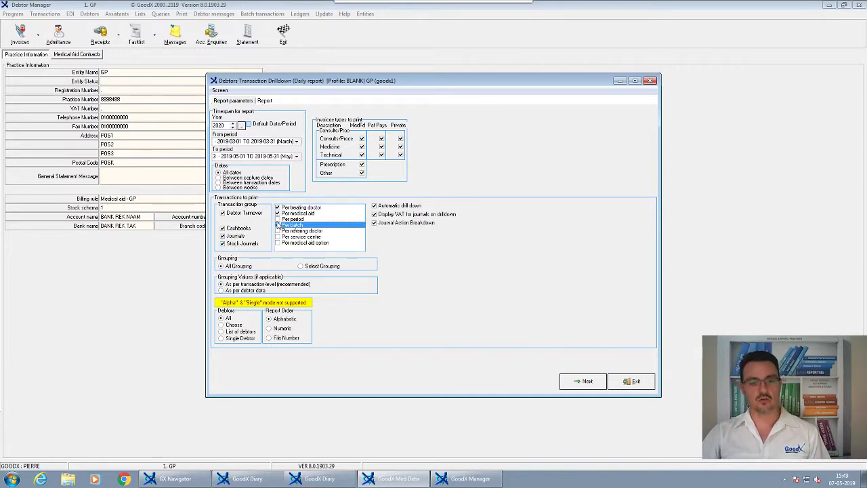
pyautogui.click(278, 225)
pyautogui.click(277, 213)
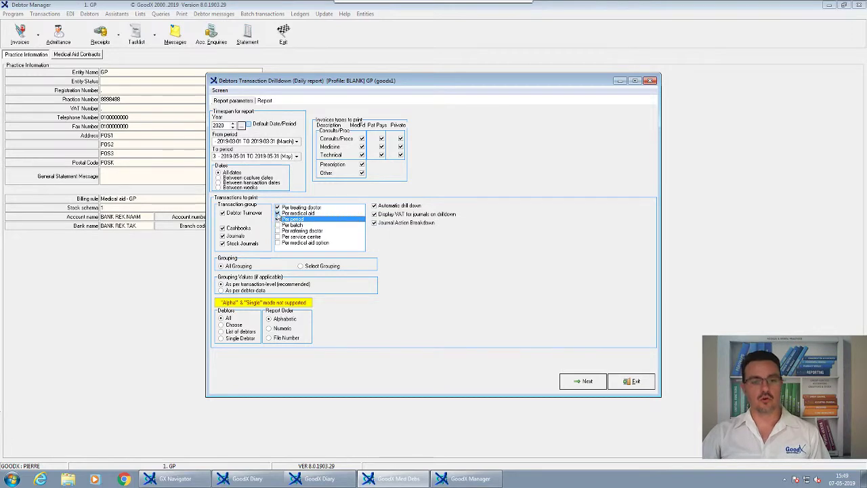
pyautogui.click(277, 208)
pyautogui.click(278, 225)
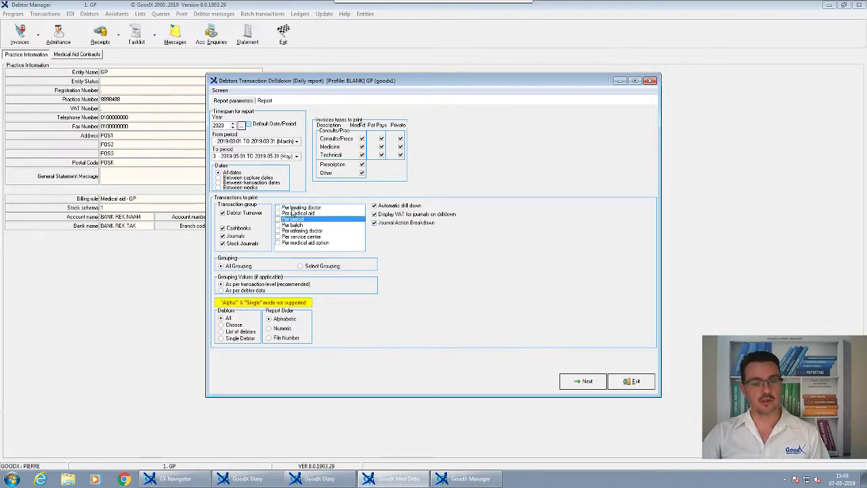
# Try the Per medical aid and Per service centre breakdowns, and clear both options.
pyautogui.click(296, 208)
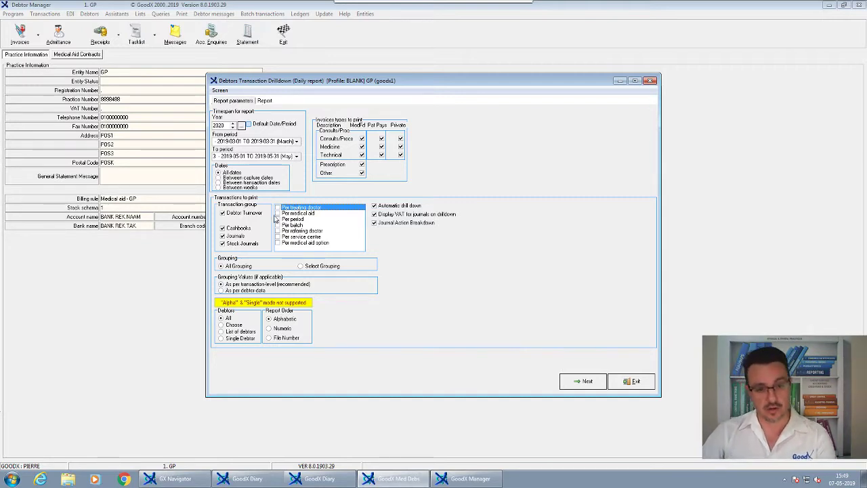
pyautogui.click(277, 214)
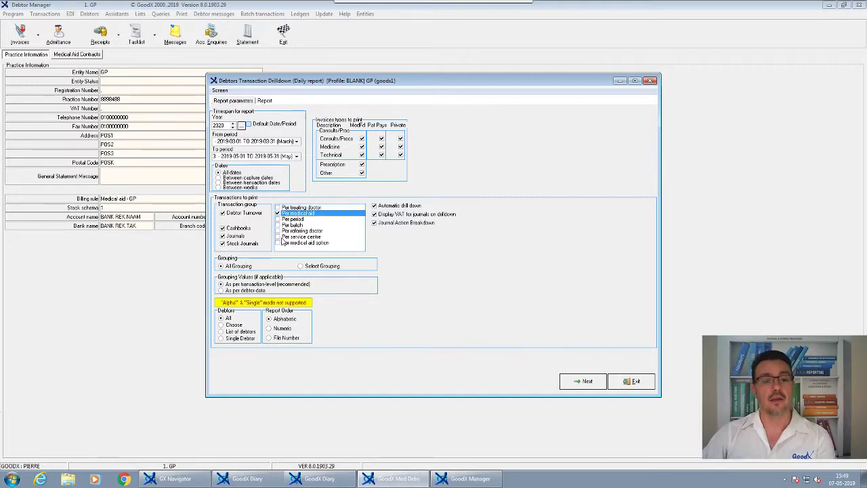
pyautogui.click(277, 236)
pyautogui.click(277, 235)
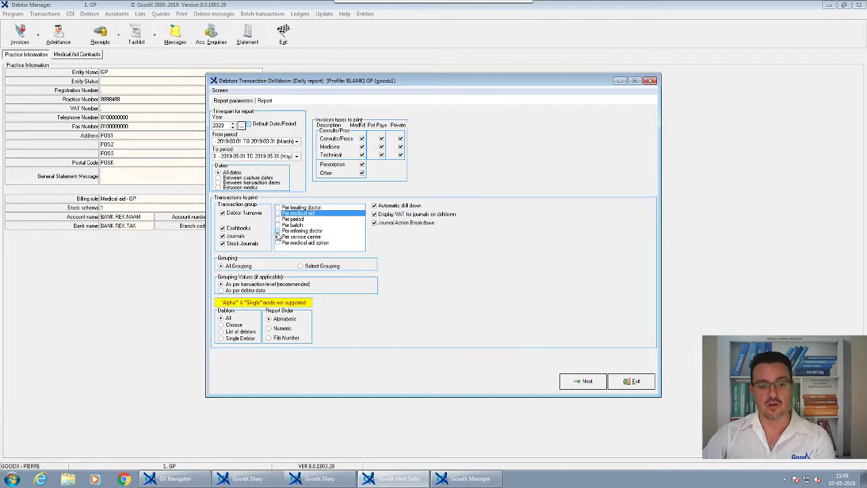
pyautogui.click(277, 236)
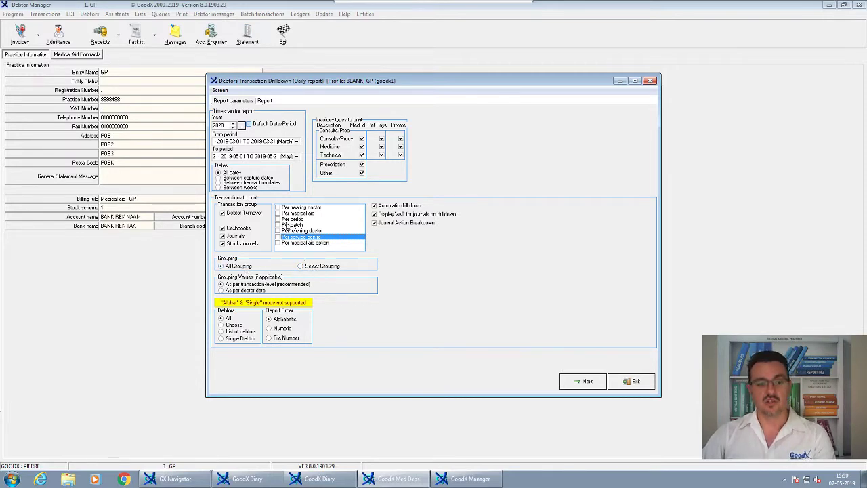
# Try the Per treating doctor breakdown with Select Grouping, and restore All Grouping without any breakdown.
pyautogui.click(277, 207)
pyautogui.click(311, 268)
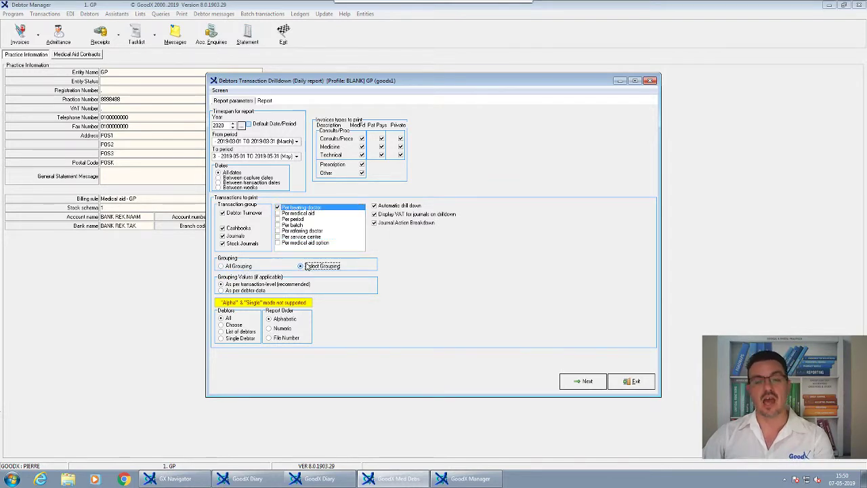
pyautogui.click(245, 266)
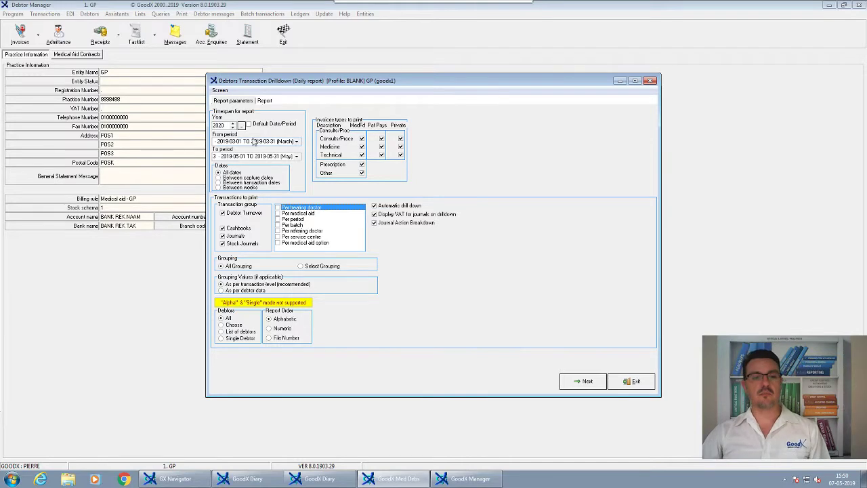
# Keep March 2019 as the starting period and run the report through May 2019 for all dates.
pyautogui.click(296, 142)
pyautogui.click(296, 142)
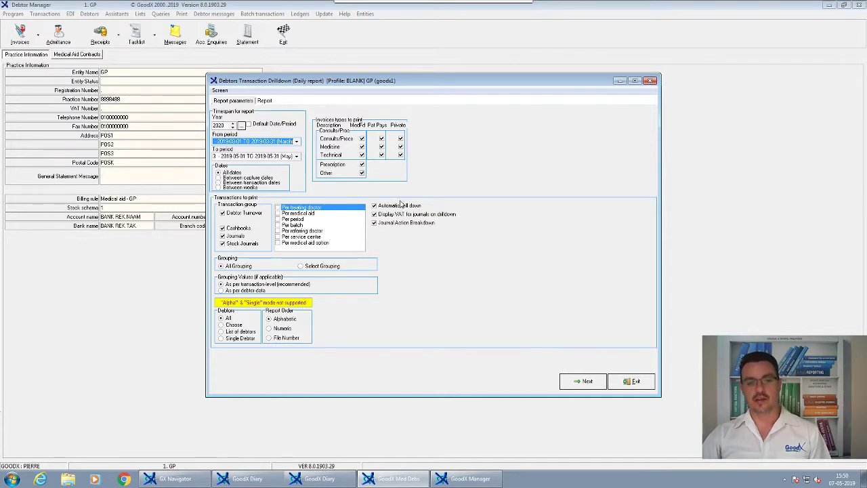
pyautogui.click(568, 382)
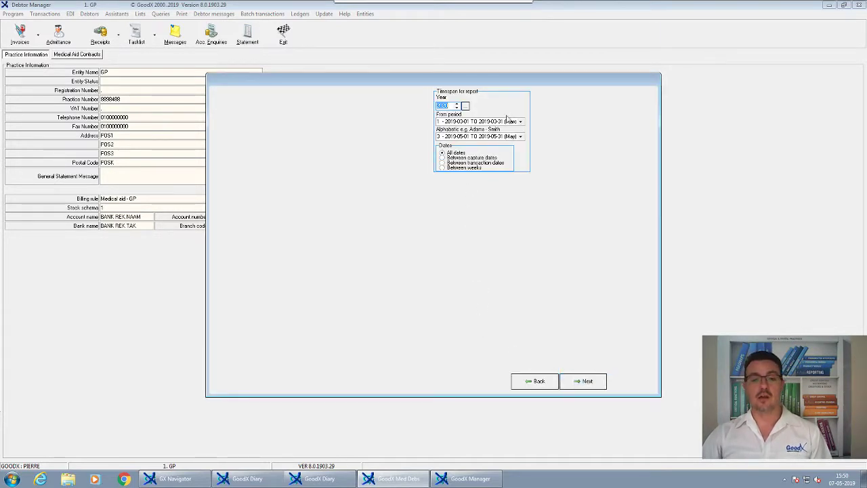
pyautogui.click(532, 382)
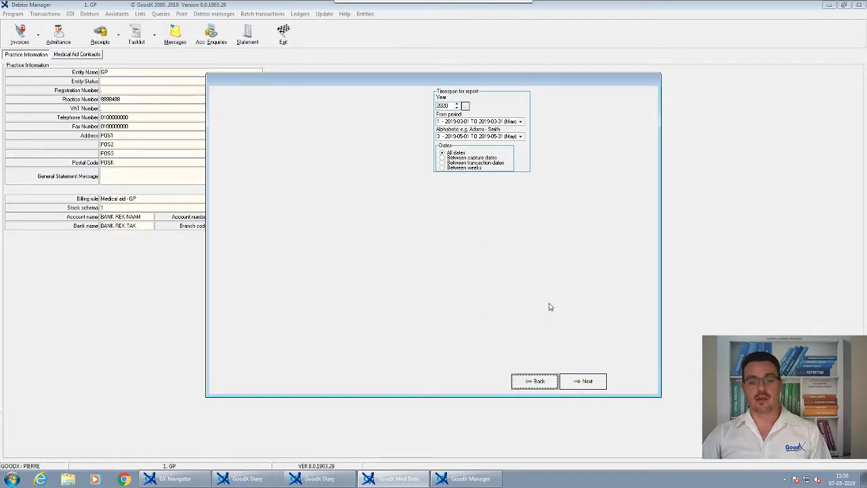
pyautogui.click(585, 380)
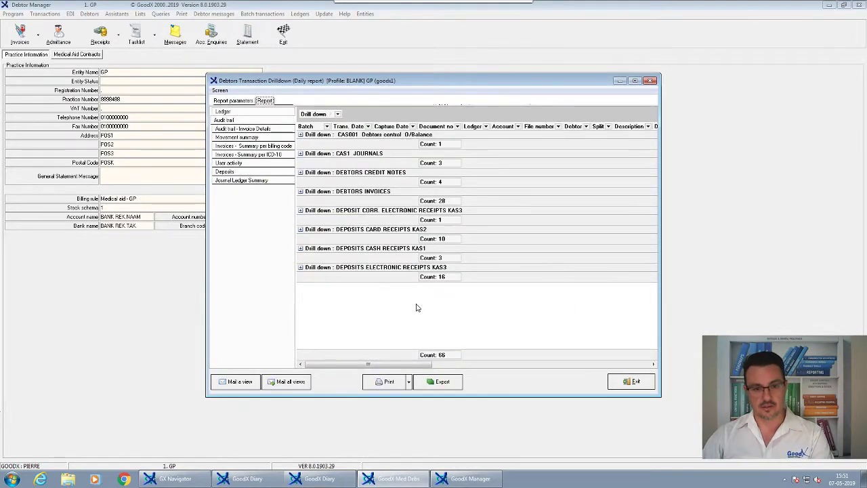
# Look through the generated report's Movement summary, Deposits, Invoices - Summary per ICD-10 and Ledger views.
pyautogui.click(233, 138)
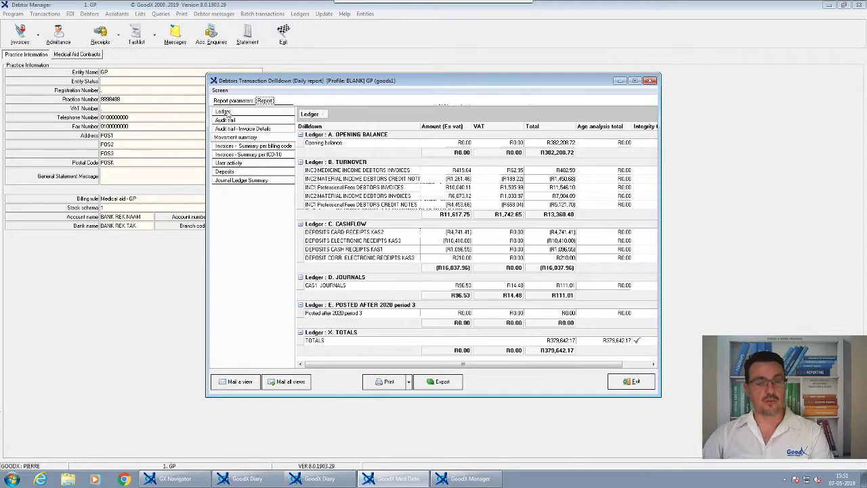
pyautogui.click(228, 113)
pyautogui.click(230, 120)
pyautogui.click(231, 129)
pyautogui.click(229, 138)
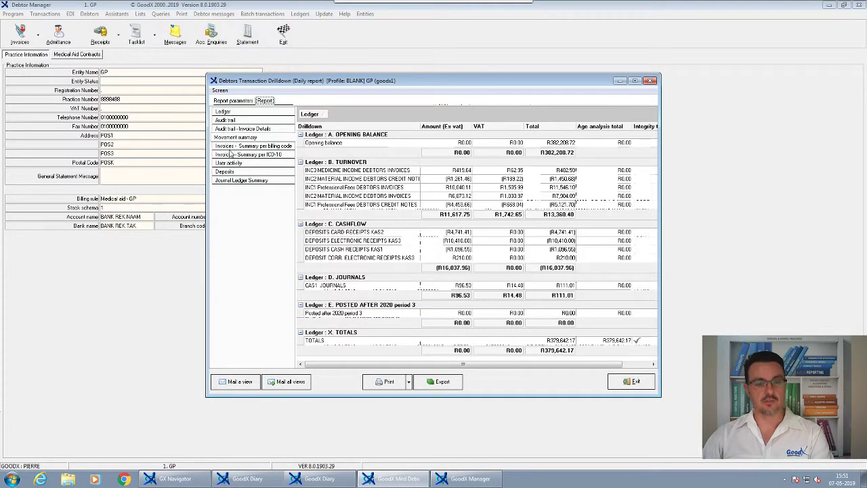
pyautogui.click(231, 171)
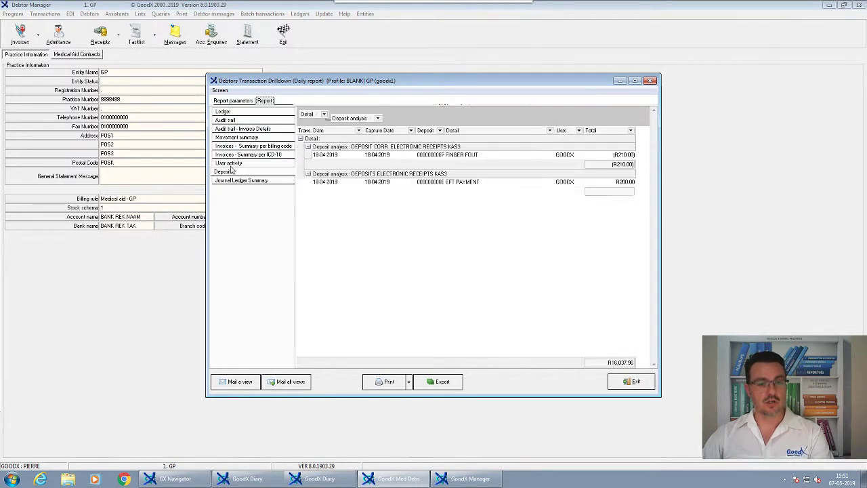
pyautogui.click(228, 154)
pyautogui.click(230, 139)
pyautogui.click(226, 111)
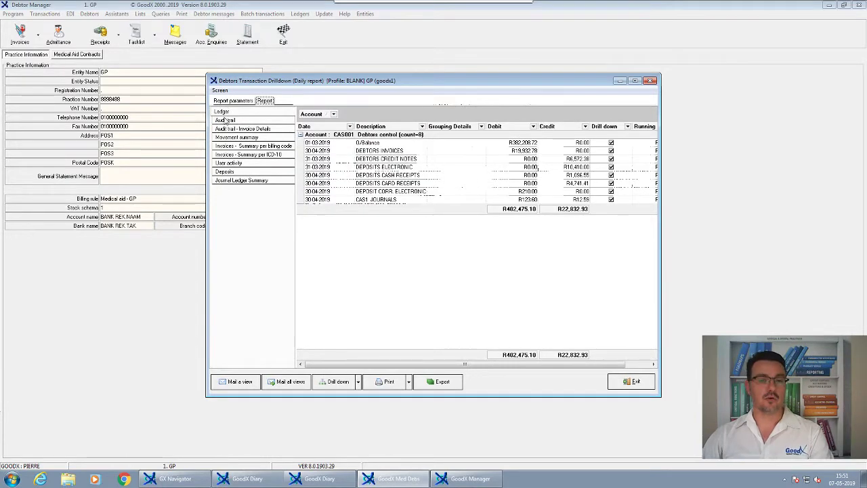
# Examine the Audit trail and Audit trail - Invoice Details views of the report.
pyautogui.click(227, 118)
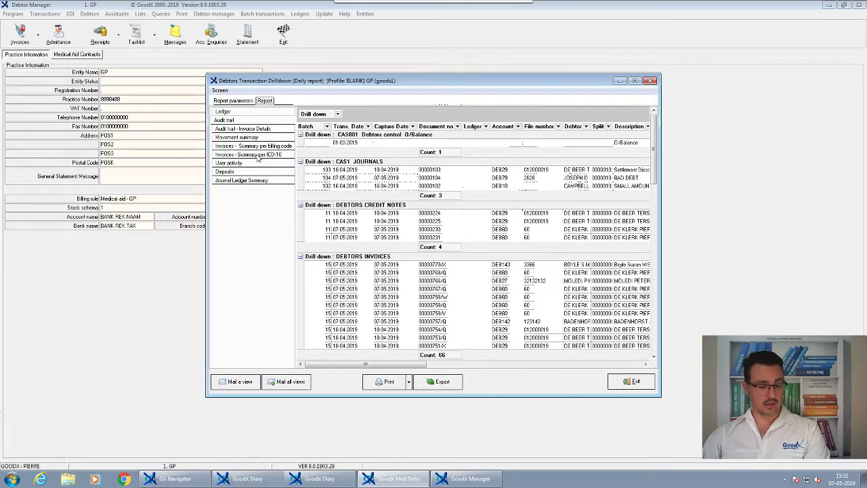
pyautogui.click(230, 129)
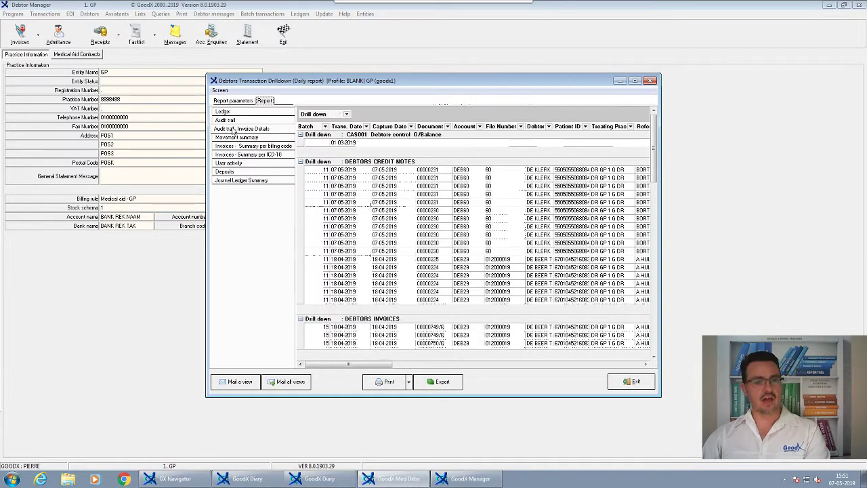
pyautogui.click(432, 210)
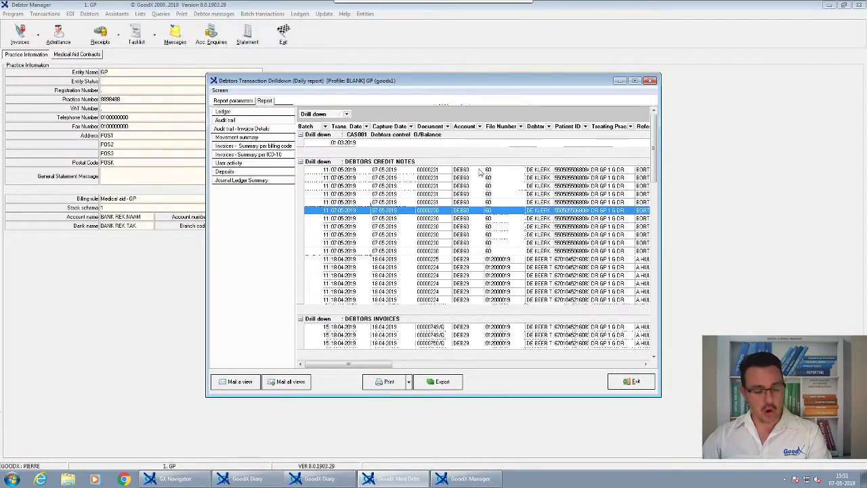
pyautogui.moveTo(375, 364); pyautogui.dragTo(342, 336)
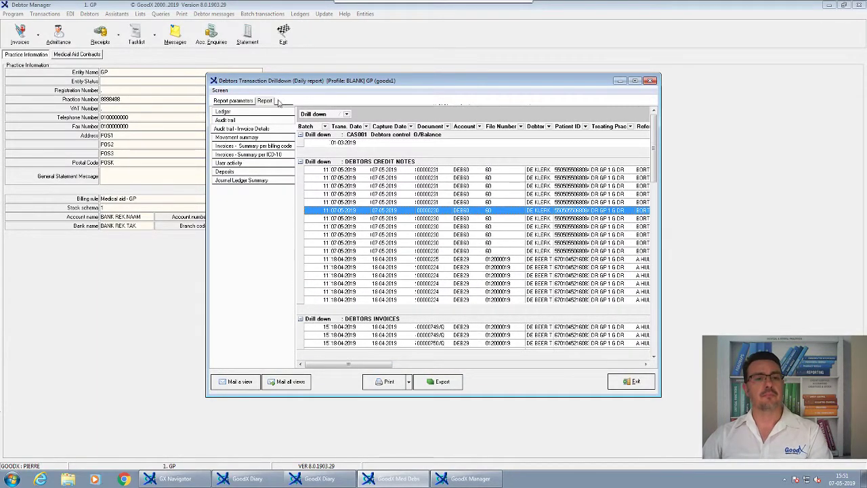
# Check the billing code, ICD-10, User activity, Deposits and Journal Ledger Summary views, and bring up the Movement summary.
pyautogui.click(233, 147)
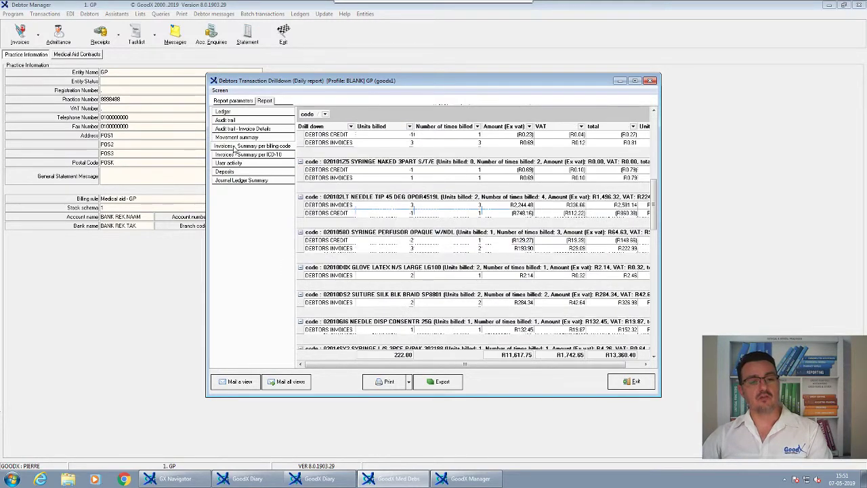
pyautogui.click(230, 155)
pyautogui.click(229, 163)
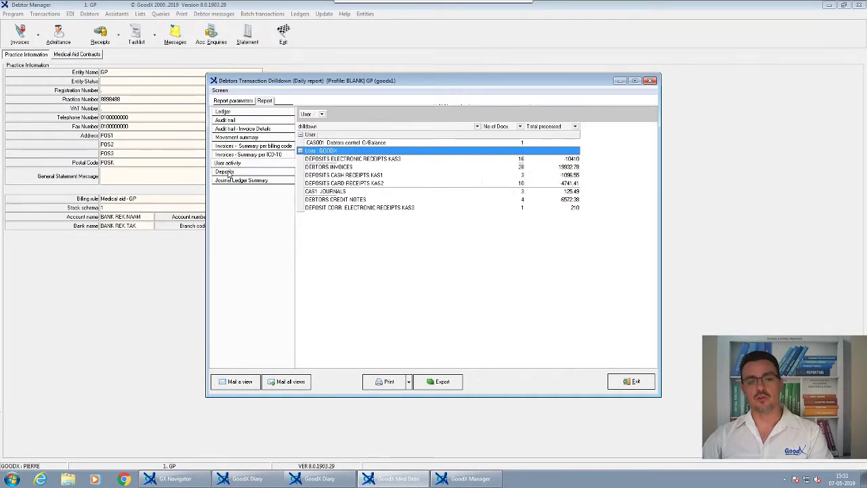
pyautogui.click(225, 171)
pyautogui.click(231, 180)
pyautogui.click(223, 111)
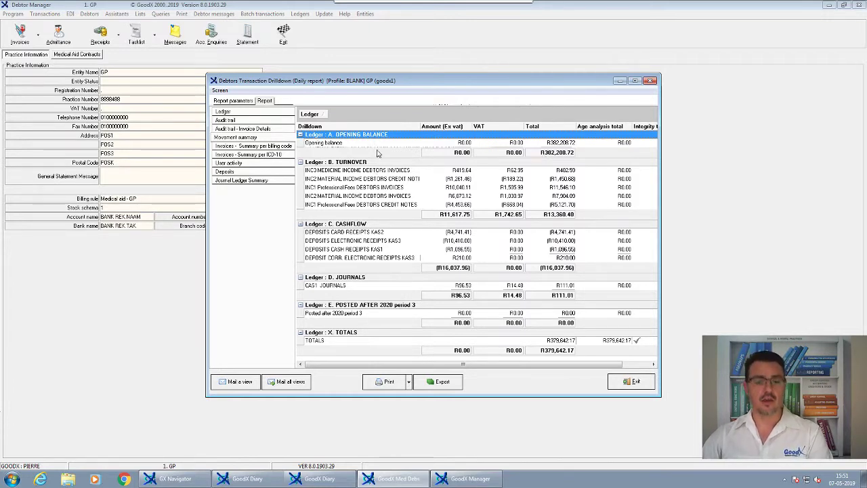
# Examine the turnover, journal and total lines of the Movement summary, including the age analysis total and integrity test.
pyautogui.click(450, 171)
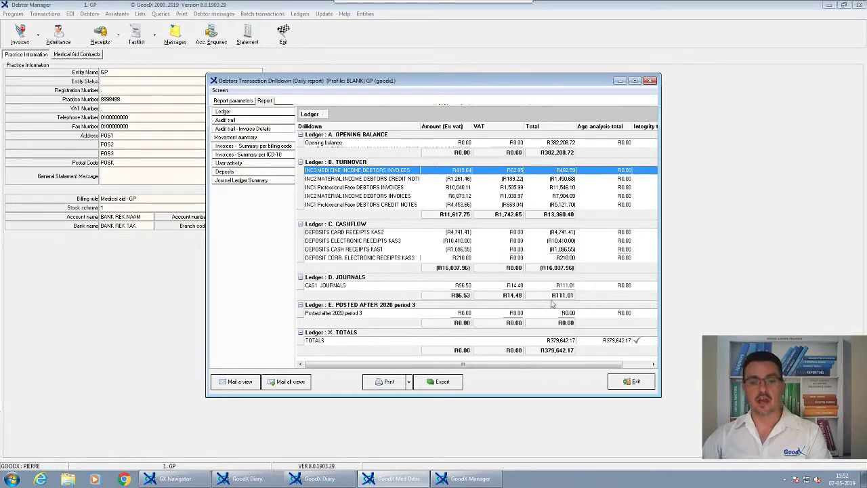
pyautogui.click(567, 287)
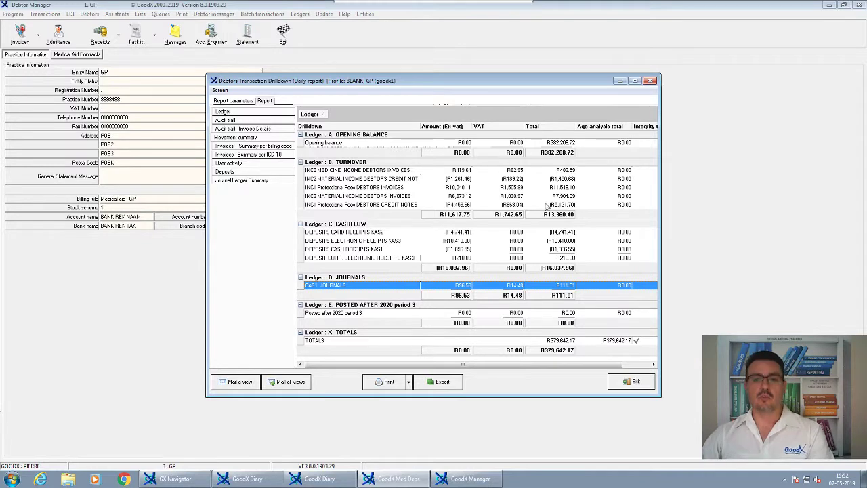
pyautogui.click(563, 180)
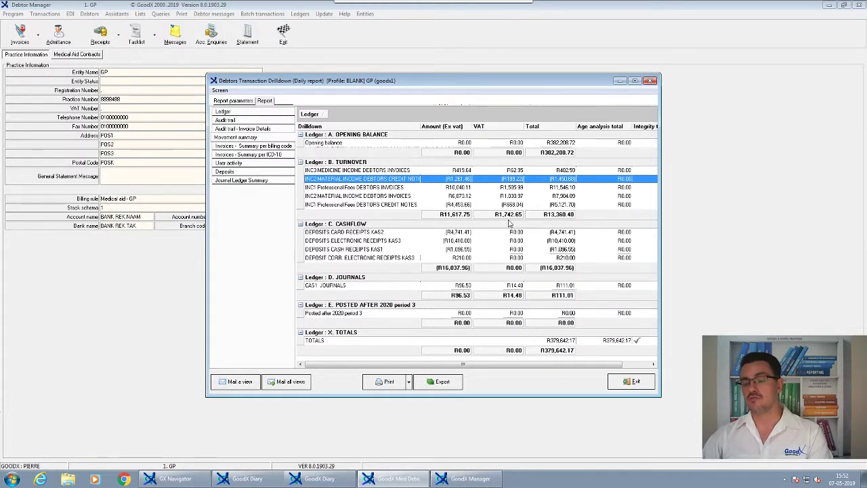
pyautogui.click(563, 287)
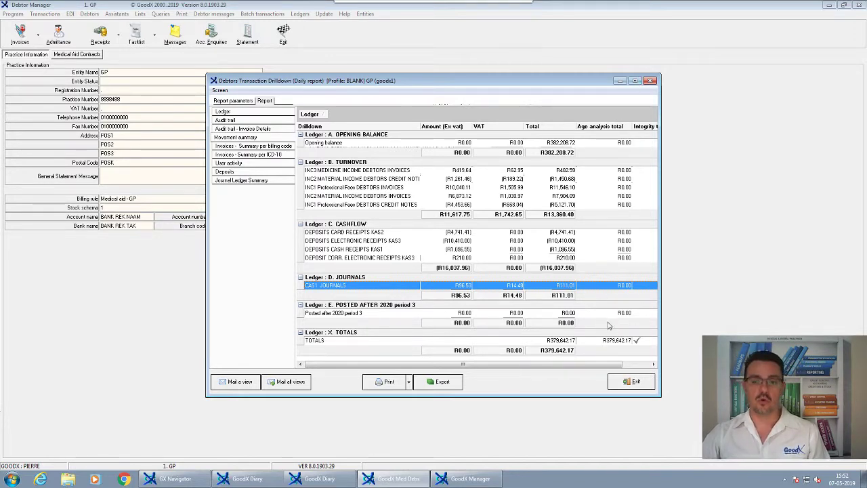
pyautogui.click(634, 342)
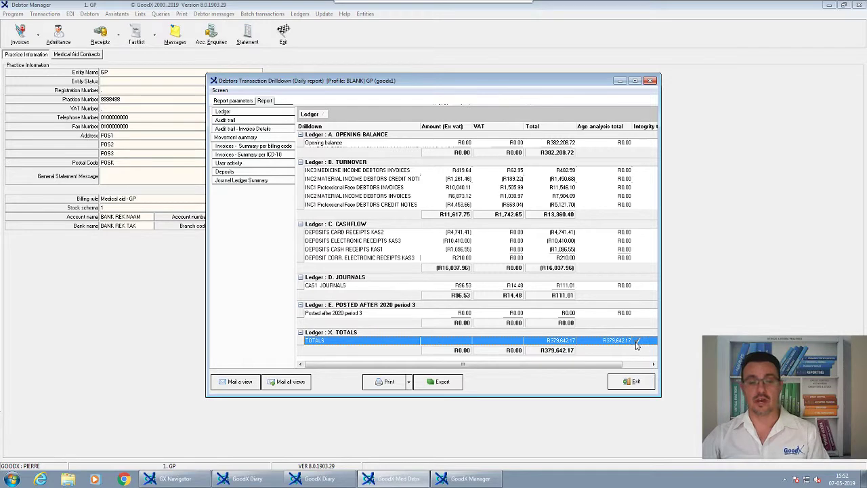
pyautogui.click(633, 383)
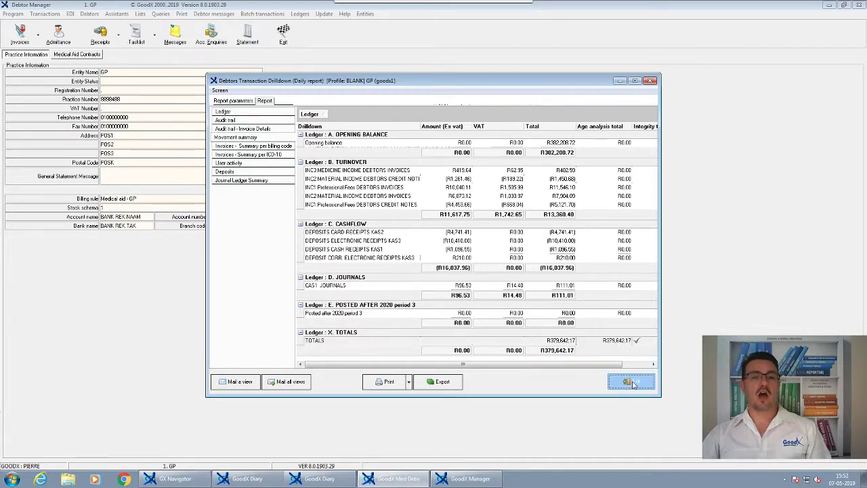
# View the printable version of the Movement summary and exit the report.
pyautogui.click(394, 382)
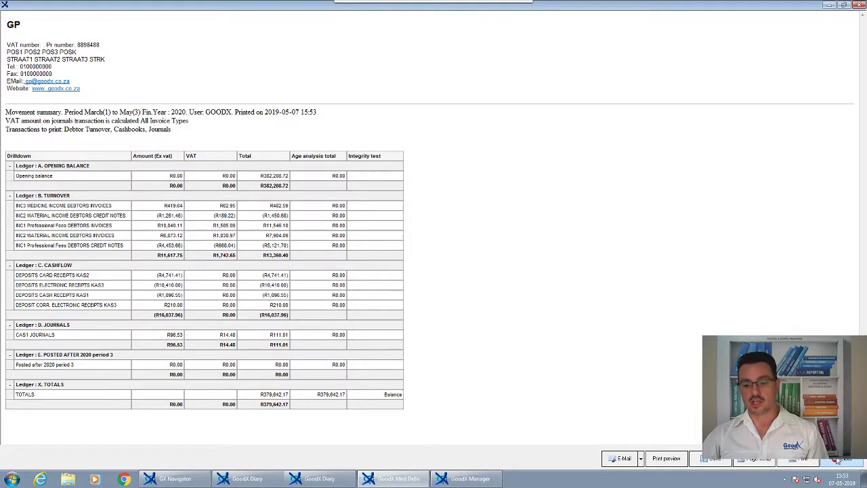
pyautogui.click(838, 460)
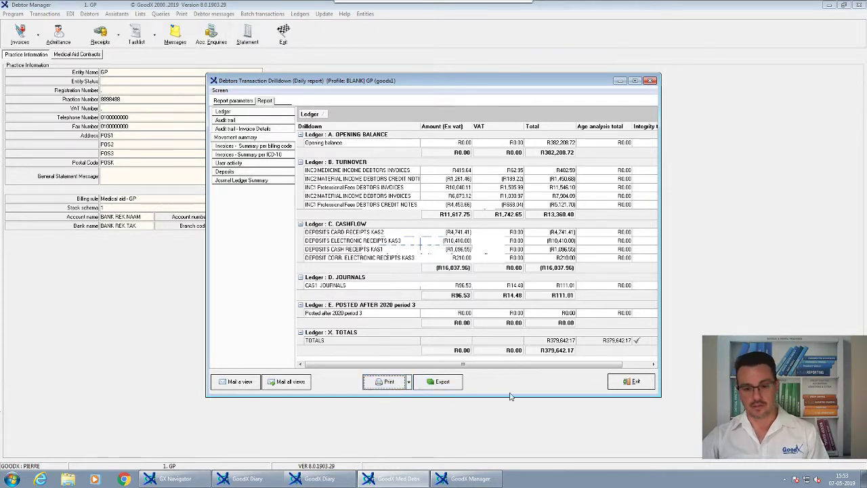
pyautogui.click(618, 381)
# Check the PER PERIOD (MONTH END) profile's print options, and open the BLANK profile for editing.
pyautogui.click(371, 169)
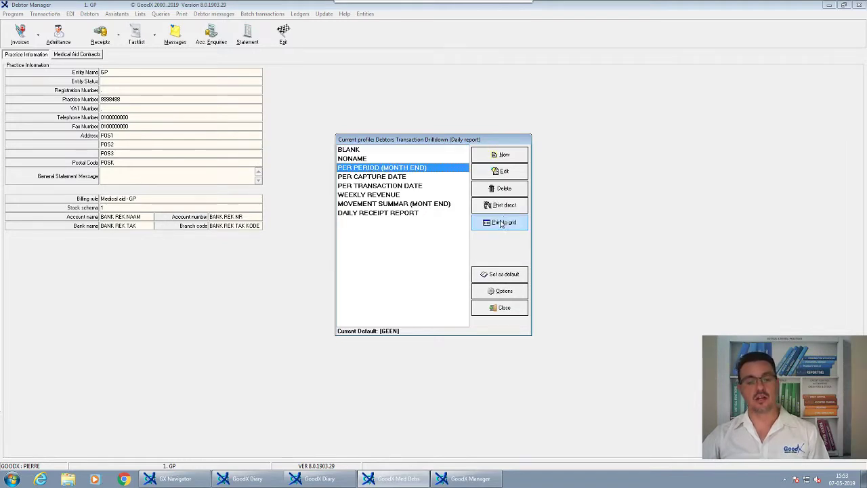
pyautogui.click(352, 150)
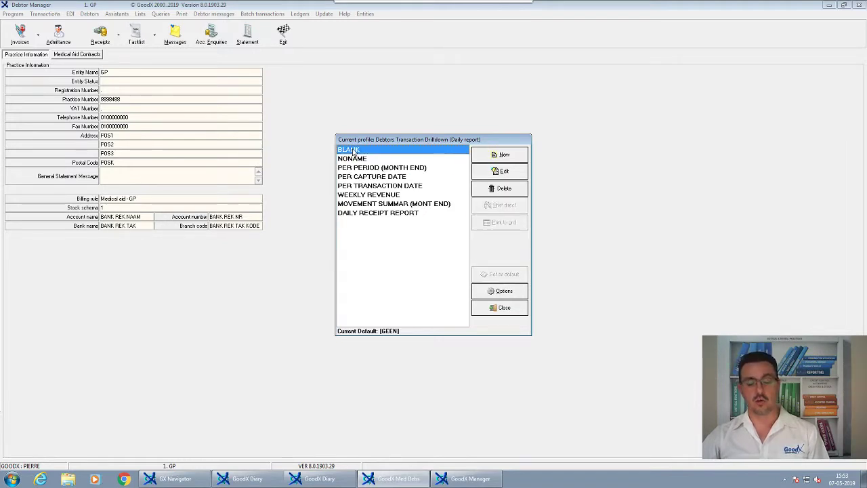
pyautogui.click(501, 171)
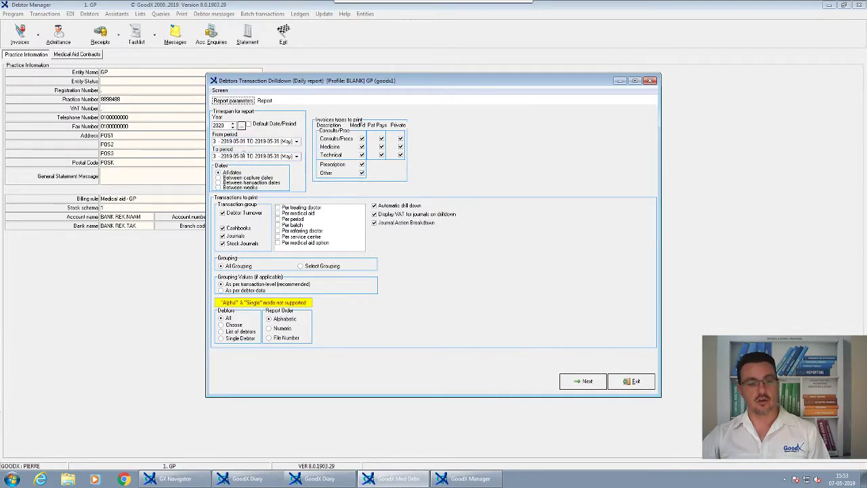
# Generate the BLANK profile's drilldown report for May 2019, and rerun it with the From period set to March 2019.
pyautogui.click(575, 380)
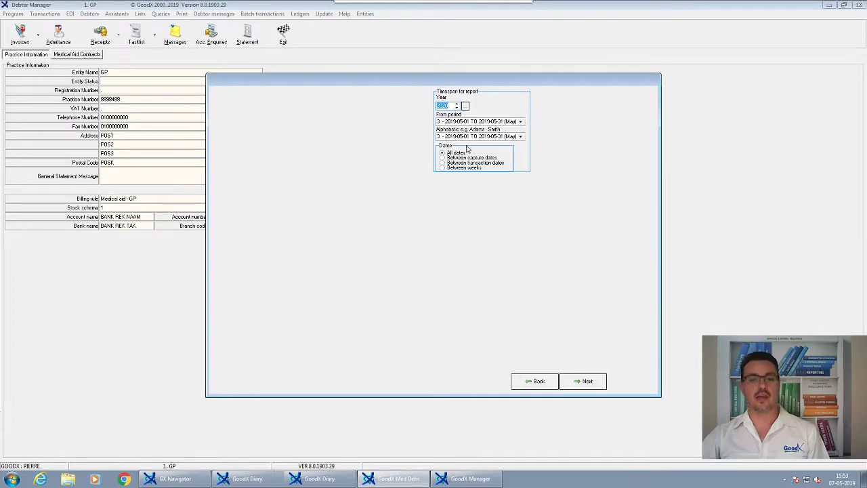
pyautogui.click(569, 378)
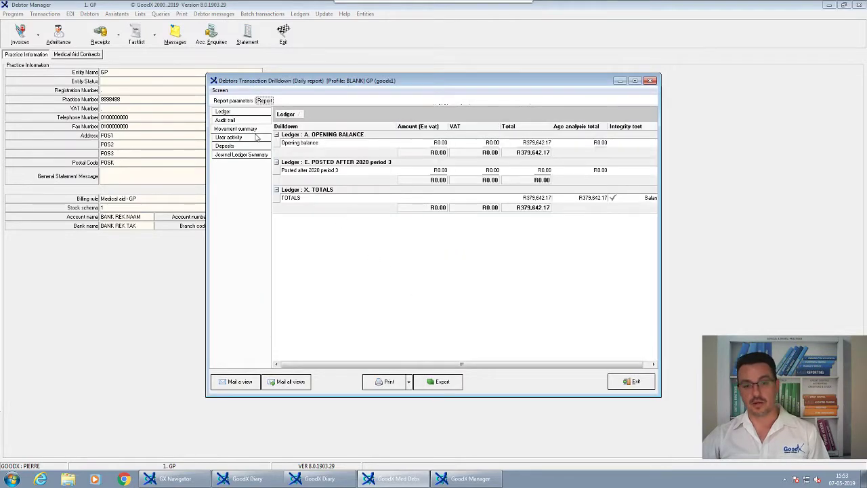
pyautogui.click(233, 100)
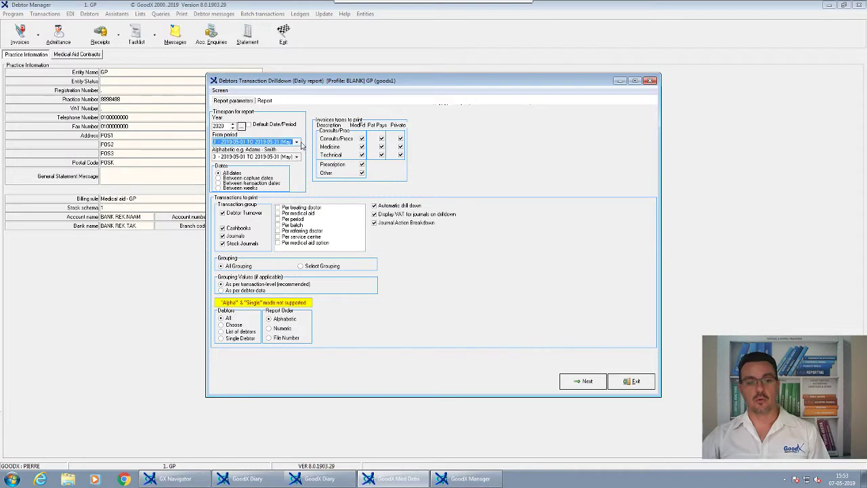
pyautogui.click(296, 141)
pyautogui.click(254, 161)
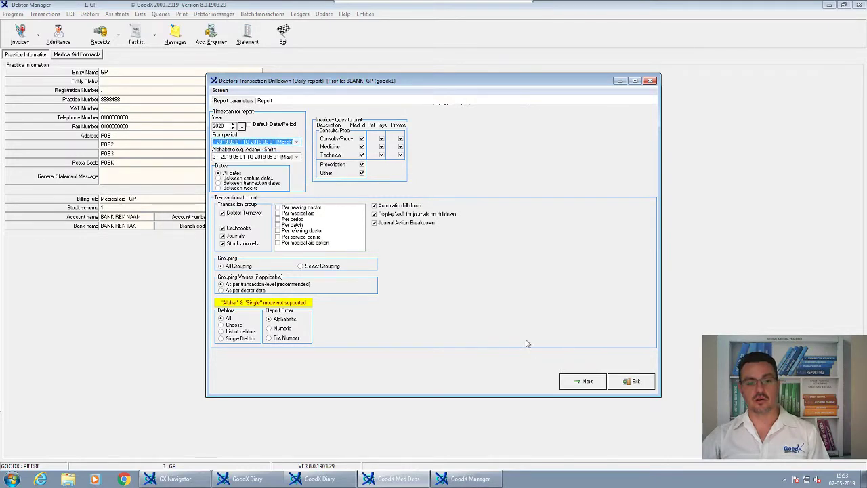
pyautogui.click(579, 381)
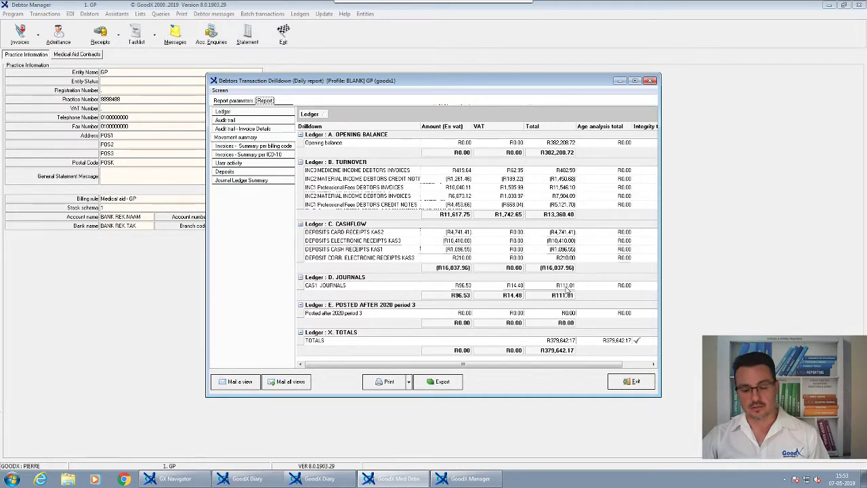
# Exit the drilldown report and its profile list, and open the Age analysis report profiles.
pyautogui.click(617, 387)
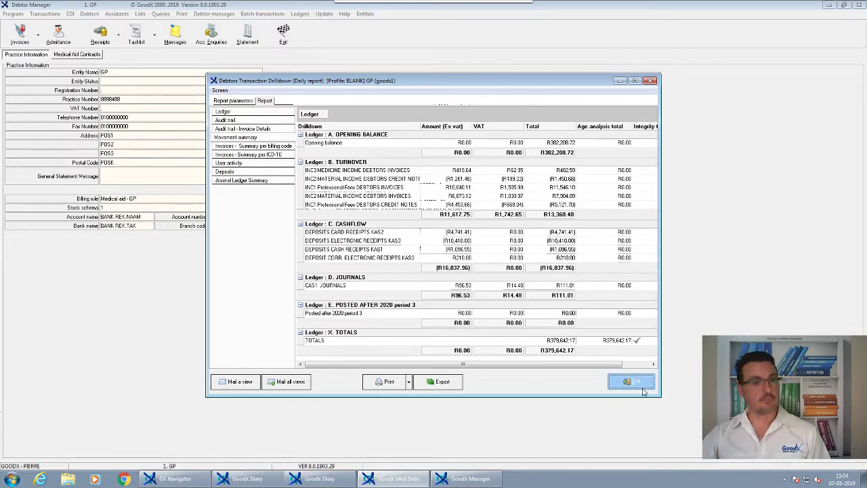
pyautogui.click(642, 388)
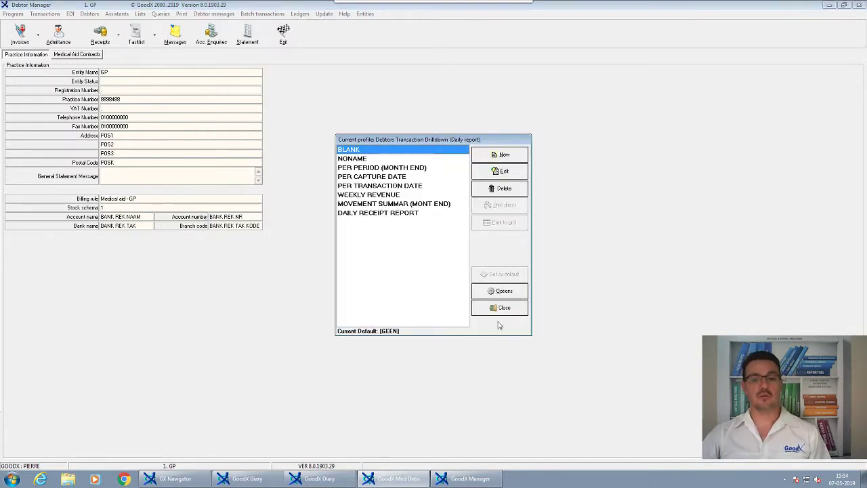
pyautogui.click(501, 310)
pyautogui.click(182, 14)
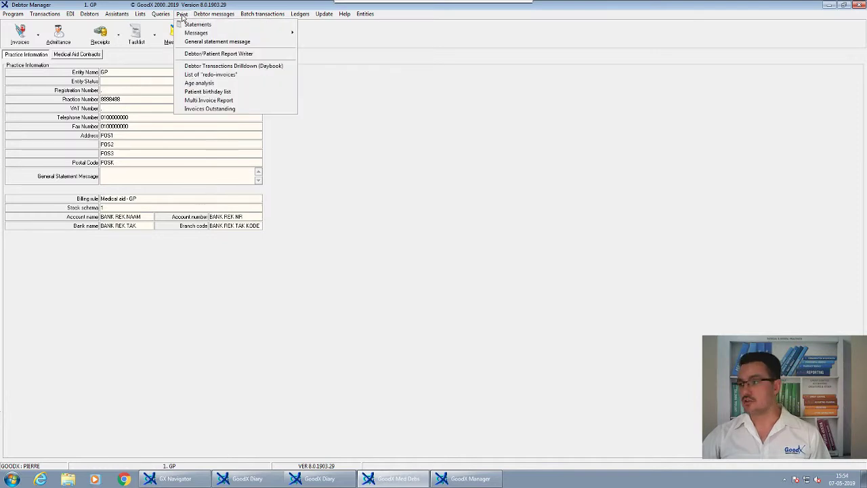
pyautogui.click(211, 84)
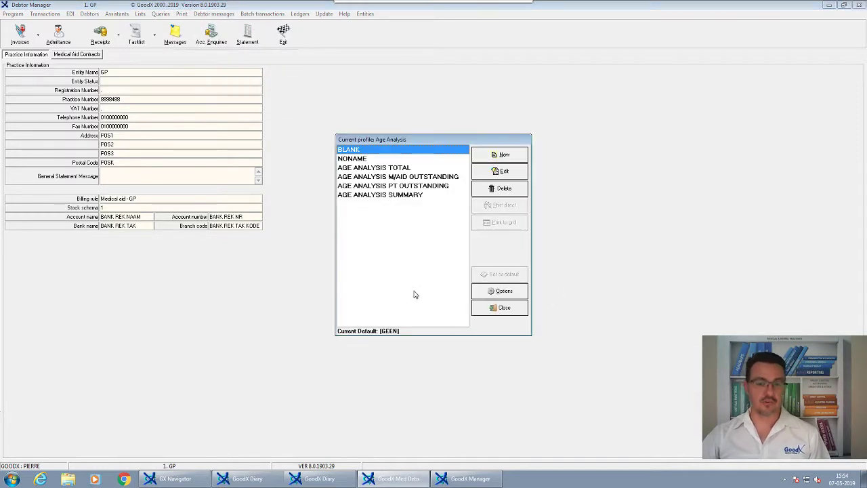
# Look through the AGE ANALYSIS TOTAL, M/AID OUTSTANDING, PT OUTSTANDING and SUMMARY profiles.
pyautogui.click(372, 167)
pyautogui.click(381, 178)
pyautogui.click(382, 187)
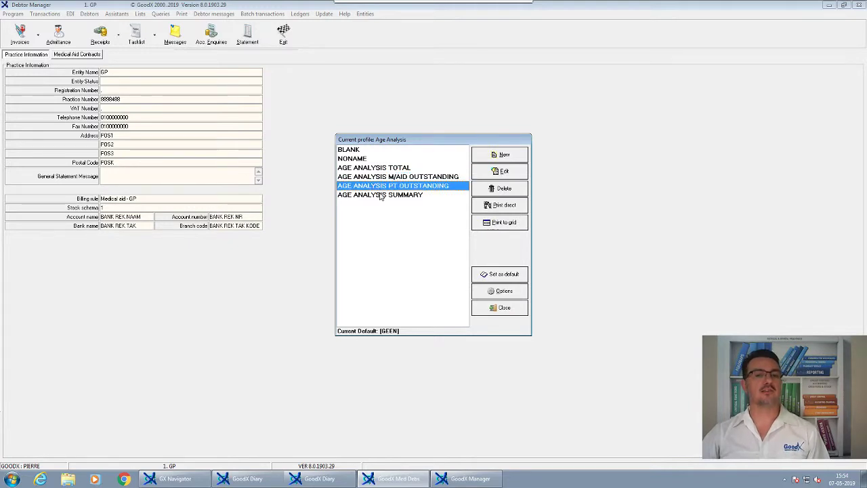
pyautogui.click(382, 195)
pyautogui.click(390, 178)
pyautogui.click(382, 187)
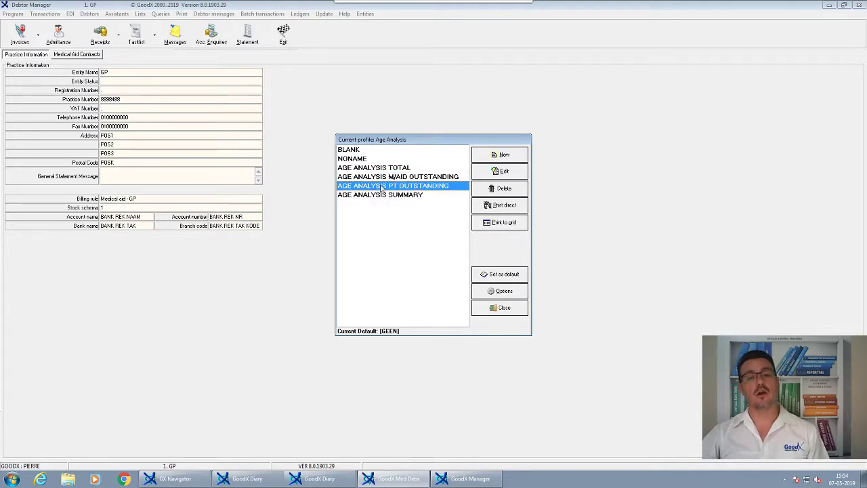
pyautogui.click(379, 195)
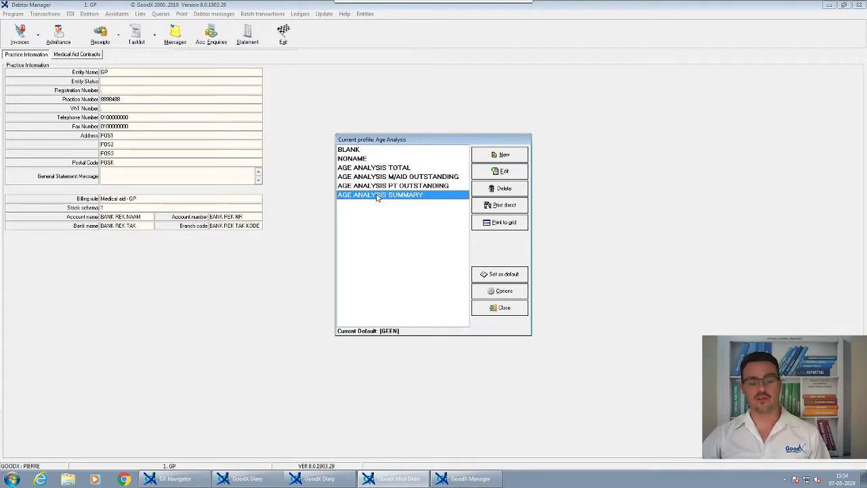
pyautogui.click(391, 158)
pyautogui.click(391, 168)
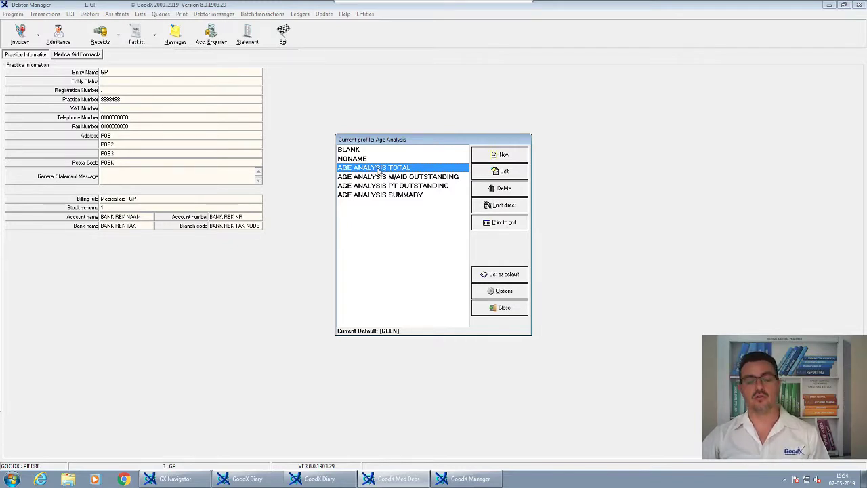
pyautogui.click(409, 177)
pyautogui.click(409, 187)
pyautogui.click(409, 179)
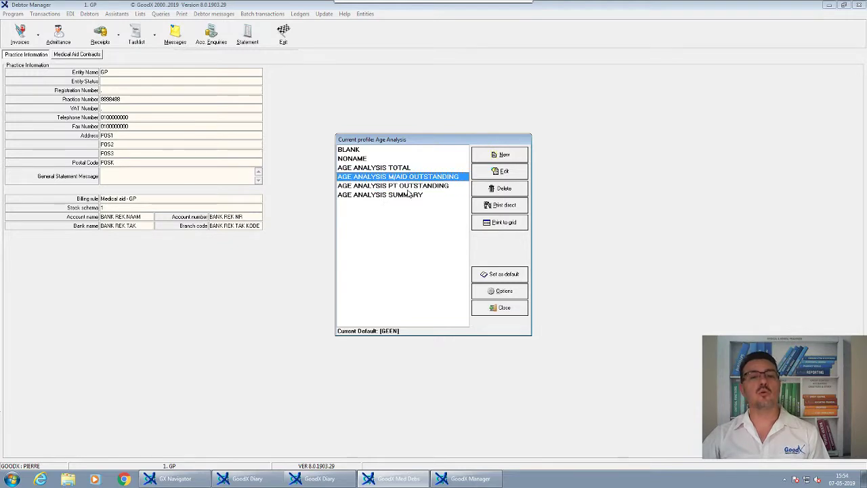
pyautogui.click(410, 186)
pyautogui.click(409, 177)
pyautogui.click(410, 185)
pyautogui.click(409, 178)
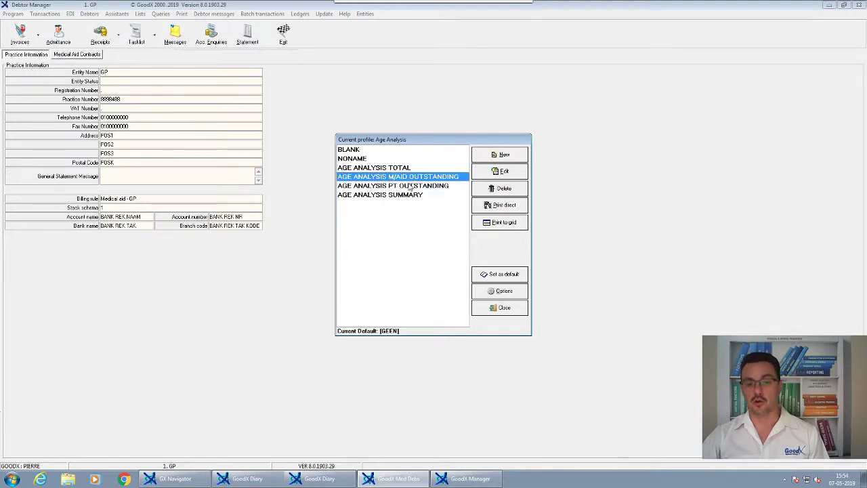
pyautogui.click(410, 186)
pyautogui.click(409, 178)
pyautogui.click(409, 186)
pyautogui.click(407, 169)
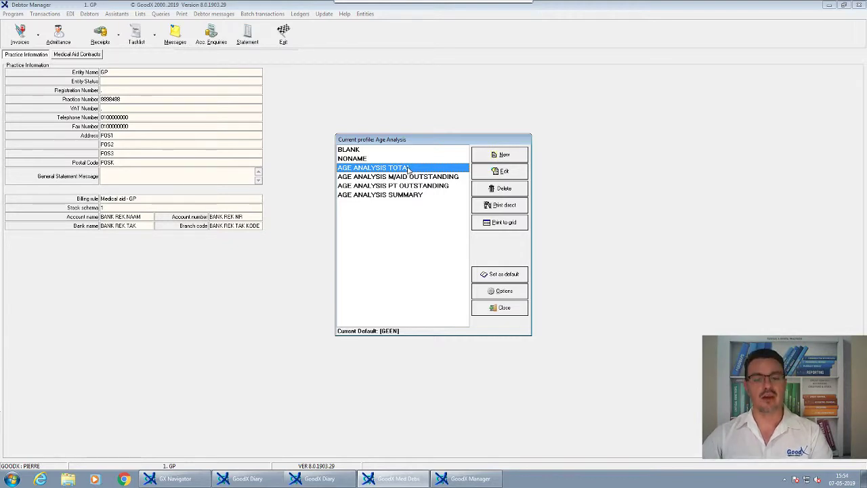
# Edit the BLANK age analysis profile with To period 3 (May 2019) and grouping Per Medical Aid Scheme.
pyautogui.click(357, 150)
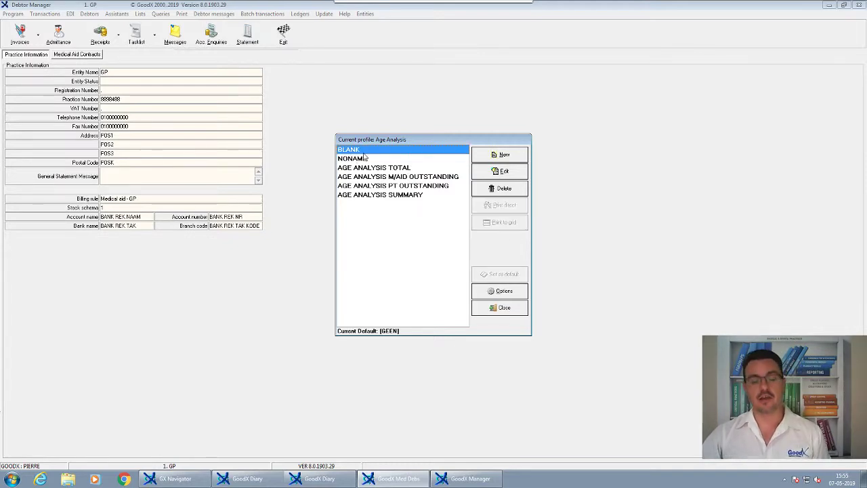
pyautogui.click(501, 172)
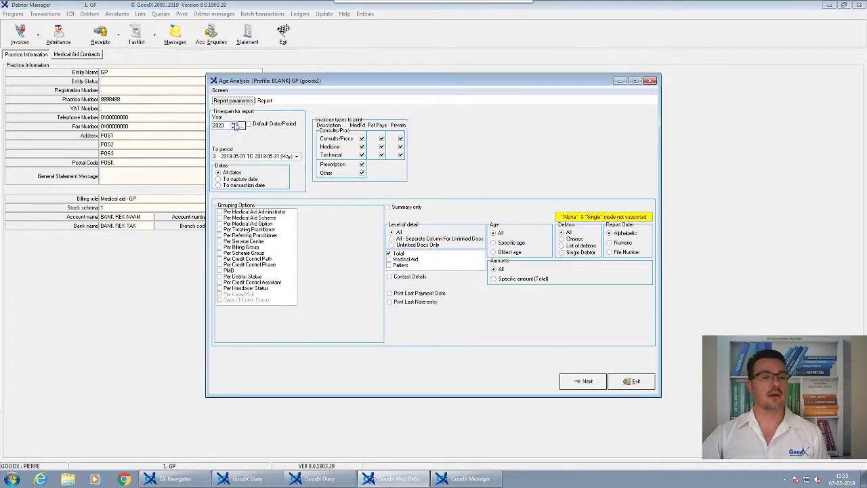
pyautogui.click(297, 156)
pyautogui.click(290, 183)
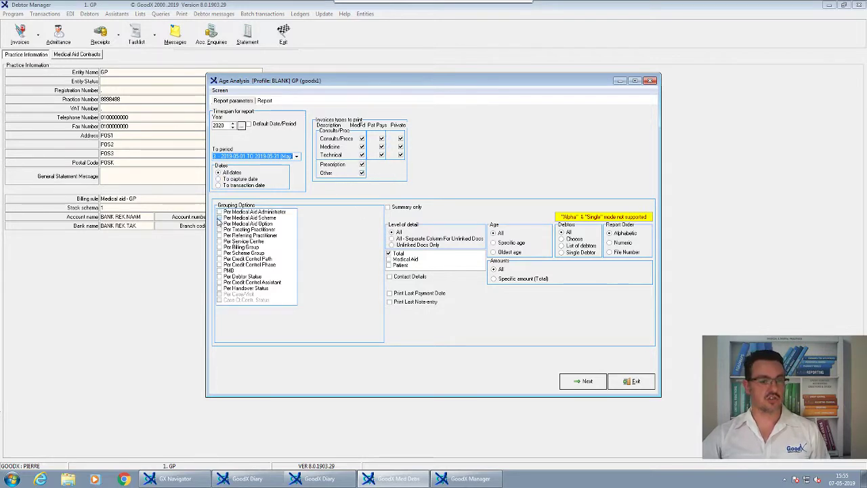
pyautogui.click(219, 217)
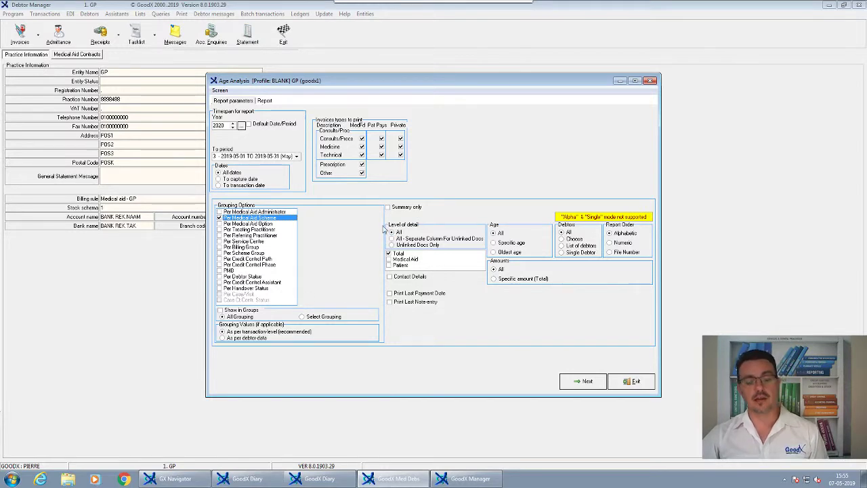
pyautogui.click(389, 259)
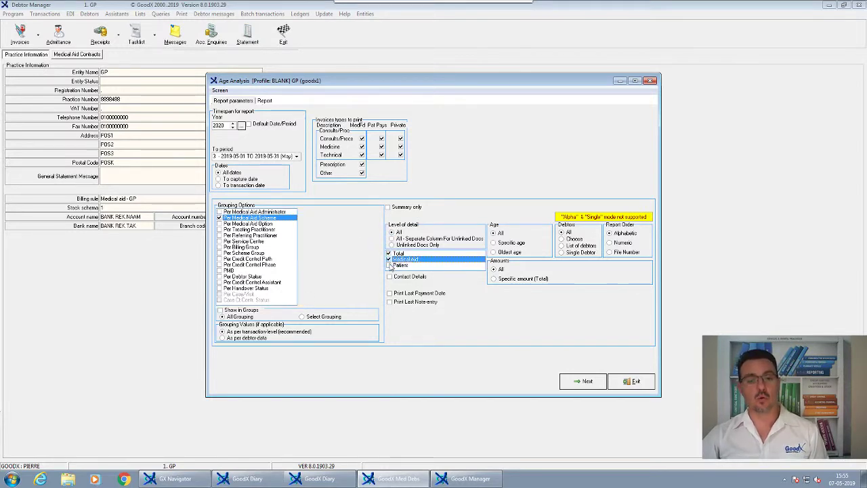
pyautogui.click(389, 265)
pyautogui.click(388, 259)
pyautogui.click(388, 266)
pyautogui.click(388, 260)
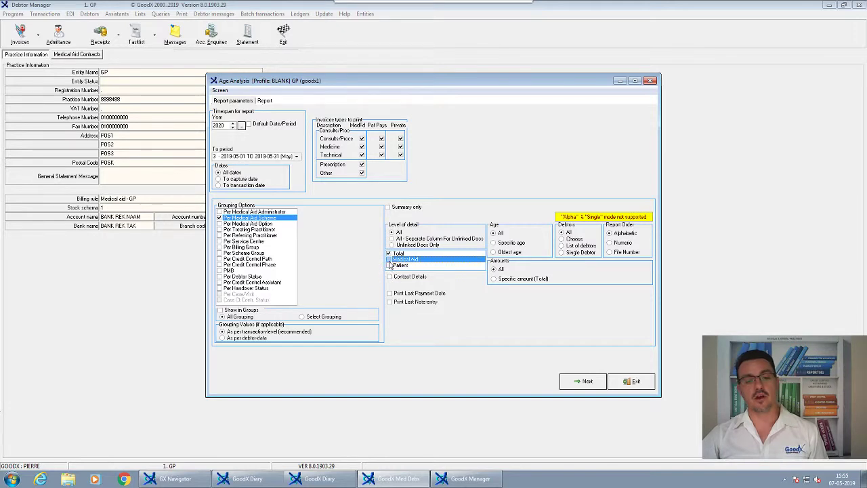
pyautogui.click(388, 265)
pyautogui.click(388, 260)
pyautogui.click(388, 265)
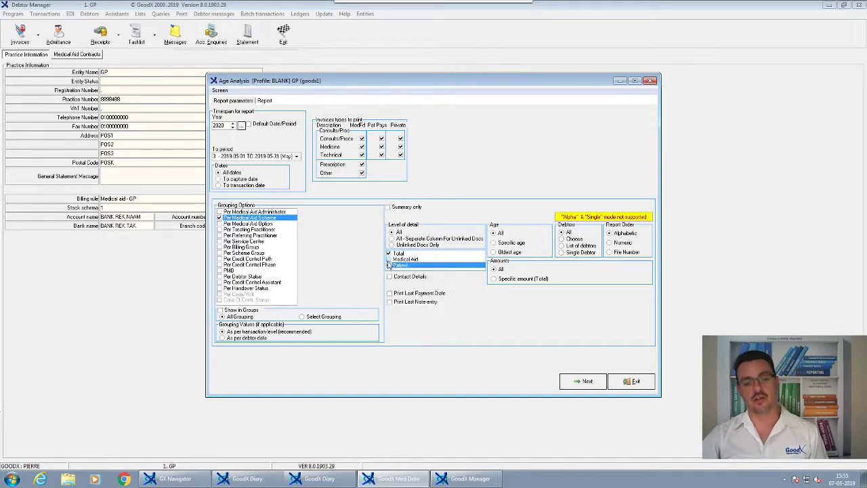
pyautogui.click(388, 259)
pyautogui.click(388, 266)
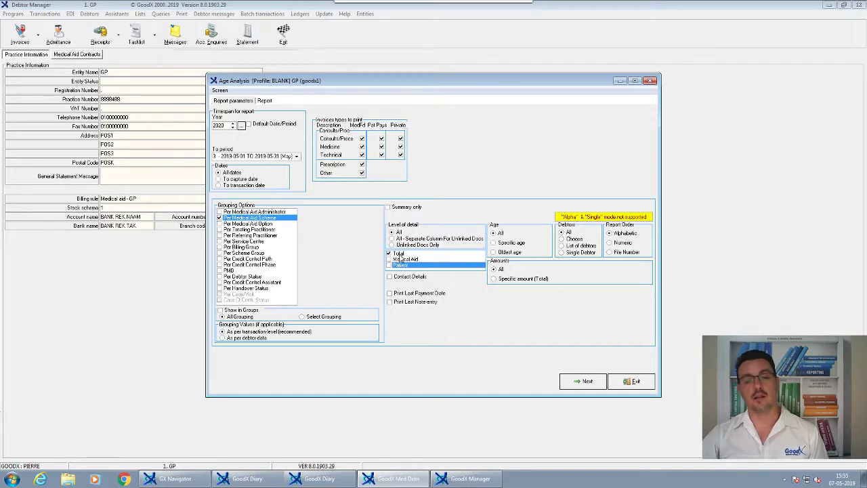
# Include the last payment date and last note entry in the age analysis, and limit amounts to Specific amount (Total).
pyautogui.click(390, 294)
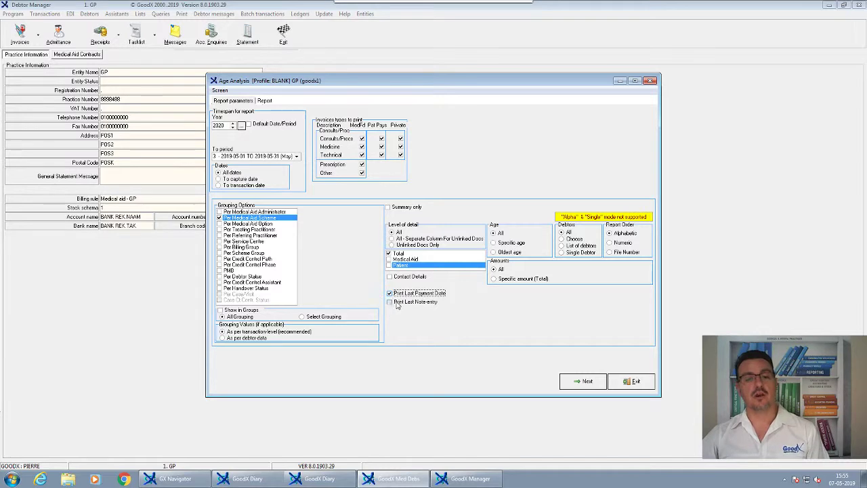
pyautogui.click(390, 302)
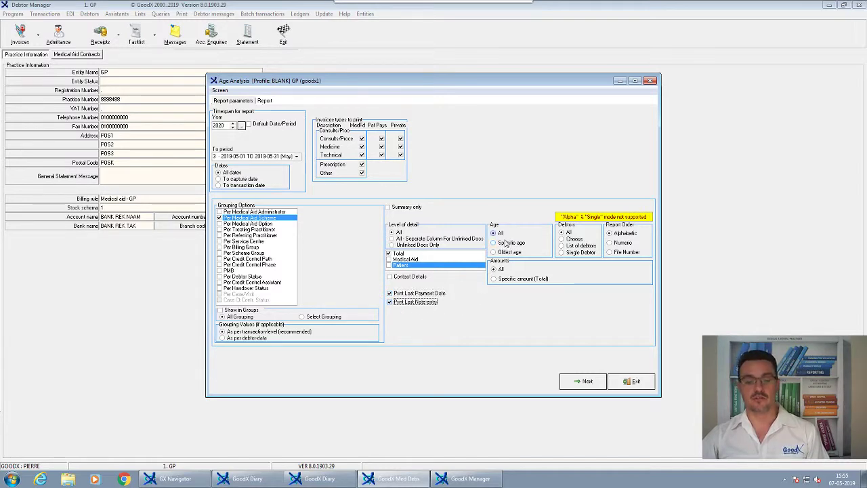
pyautogui.click(512, 280)
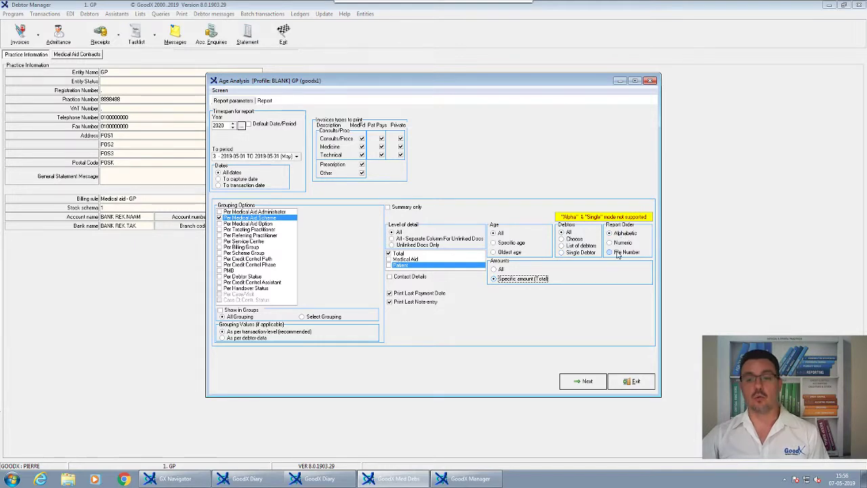
# Select period 3 (2019-05-01 to 2019-05-31) as the age analysis To period and continue to the amount criteria.
pyautogui.doubleClick(220, 125)
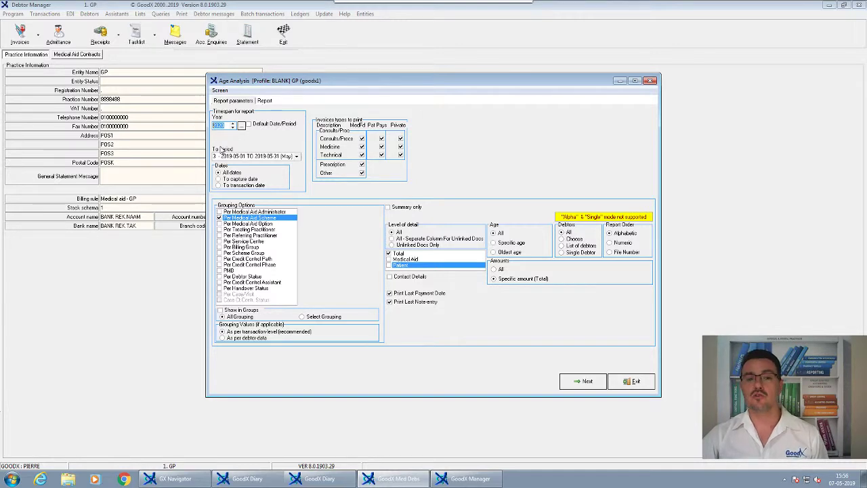
pyautogui.click(296, 156)
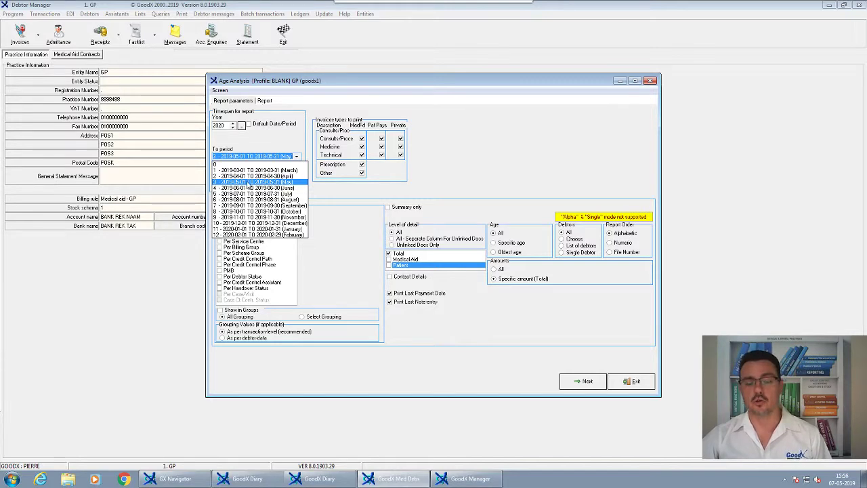
pyautogui.click(249, 182)
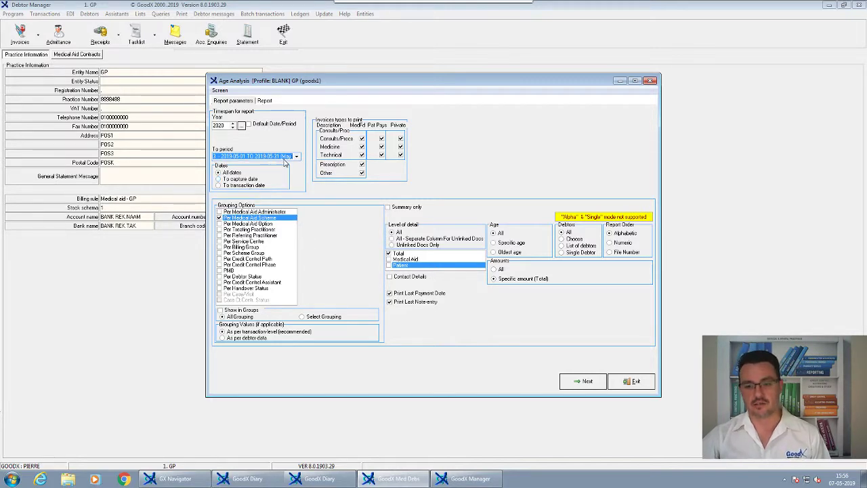
pyautogui.click(584, 380)
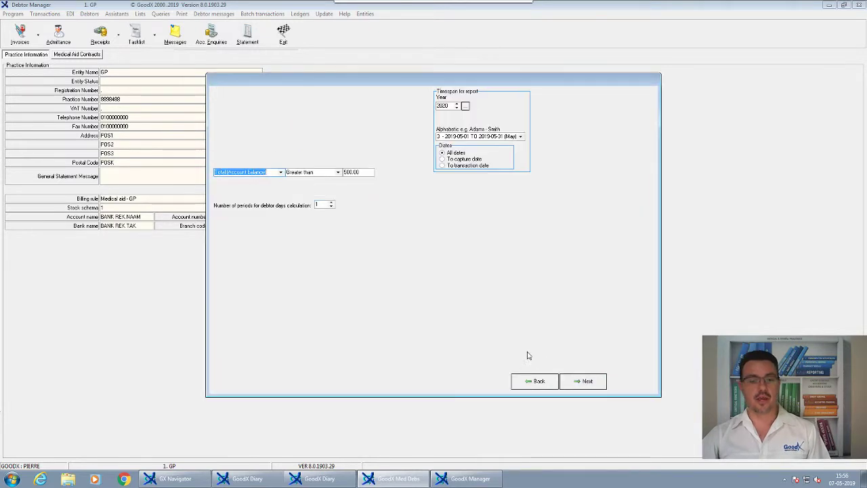
# Set the Total (Account balance) criterion to Not equal to 0.00.
pyautogui.click(337, 173)
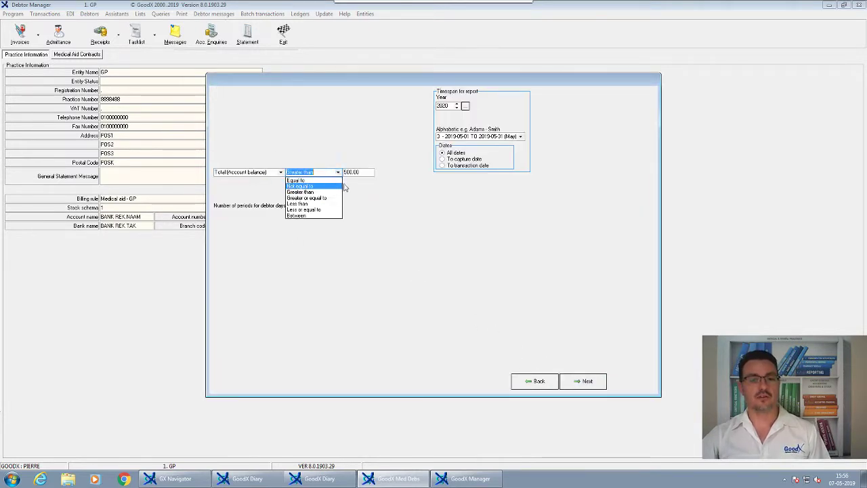
pyautogui.click(359, 181)
pyautogui.click(339, 172)
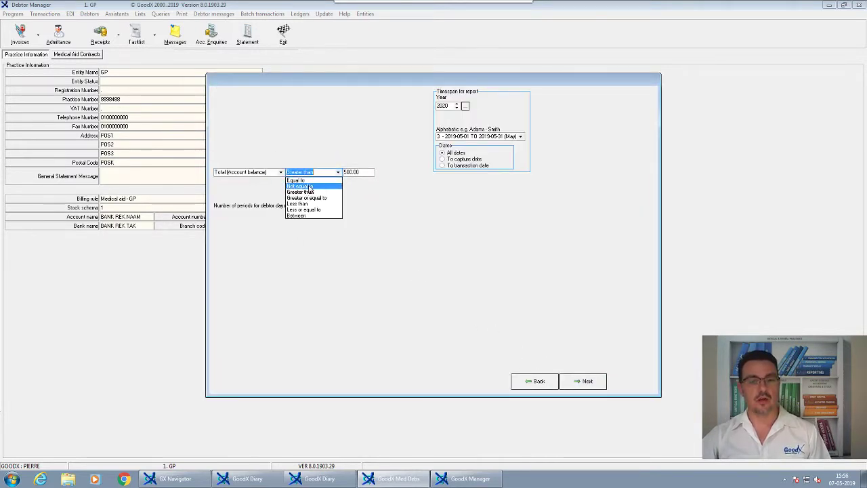
pyautogui.click(310, 186)
pyautogui.click(358, 172)
pyautogui.doubleClick(357, 172)
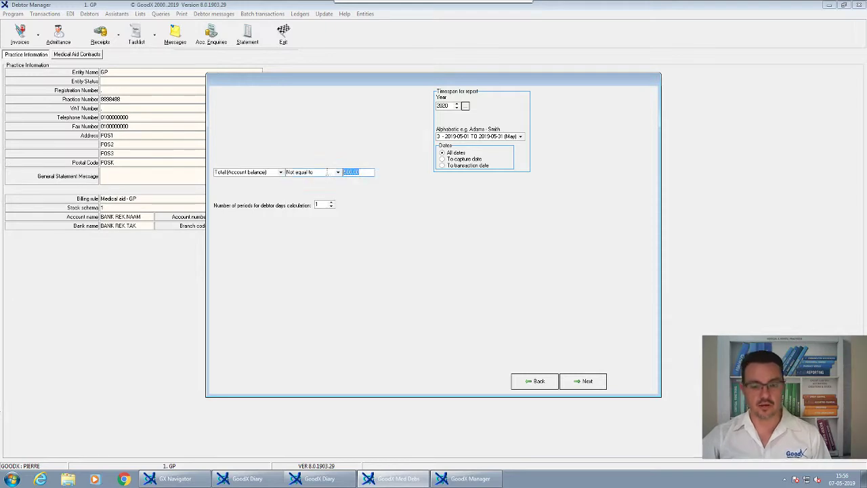
pyautogui.write('0')
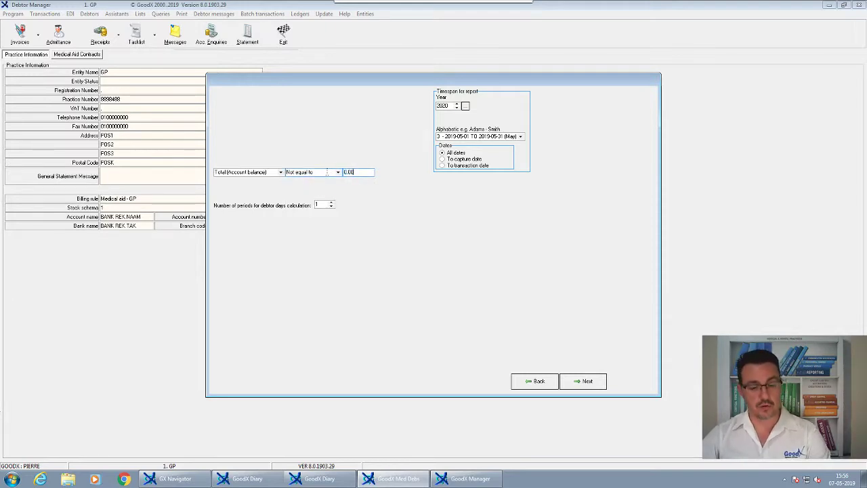
# Generate the age analysis report with the chosen criteria and maximise its window.
pyautogui.press('Tab')
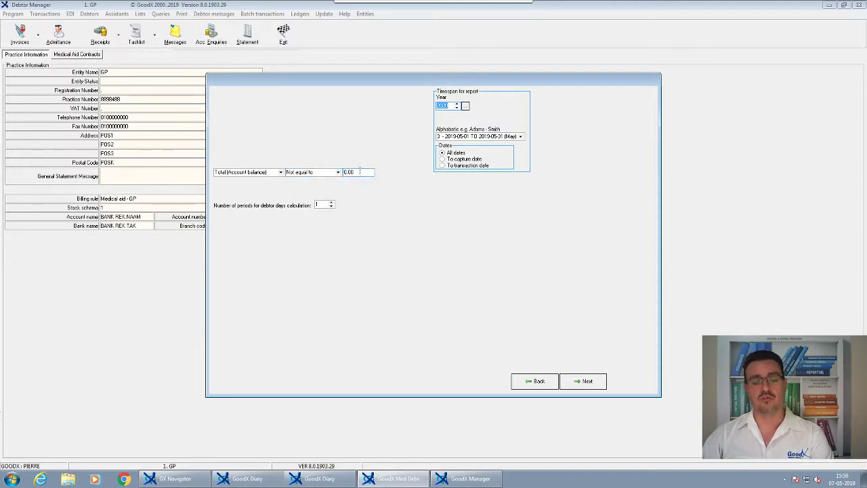
pyautogui.click(581, 381)
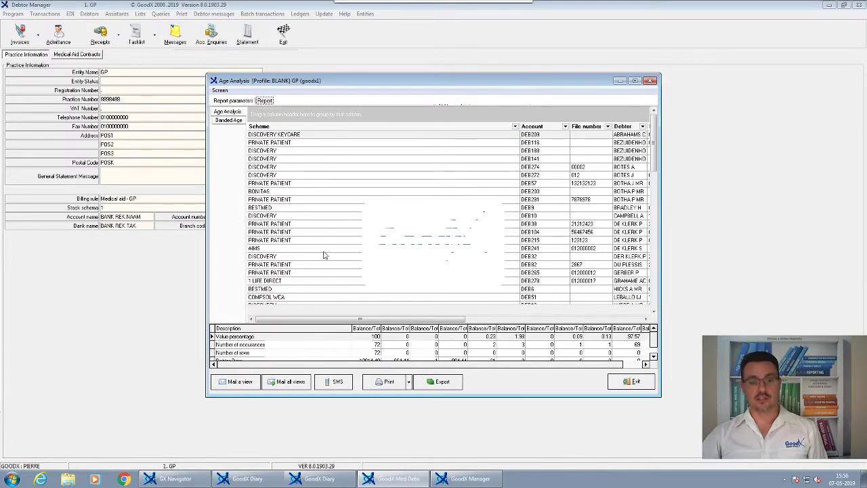
pyautogui.doubleClick(468, 80)
# Group the age analysis rows by Scheme and apply best fit to the columns with the scheme groups expanded.
pyautogui.moveTo(95, 50); pyautogui.dragTo(96, 40)
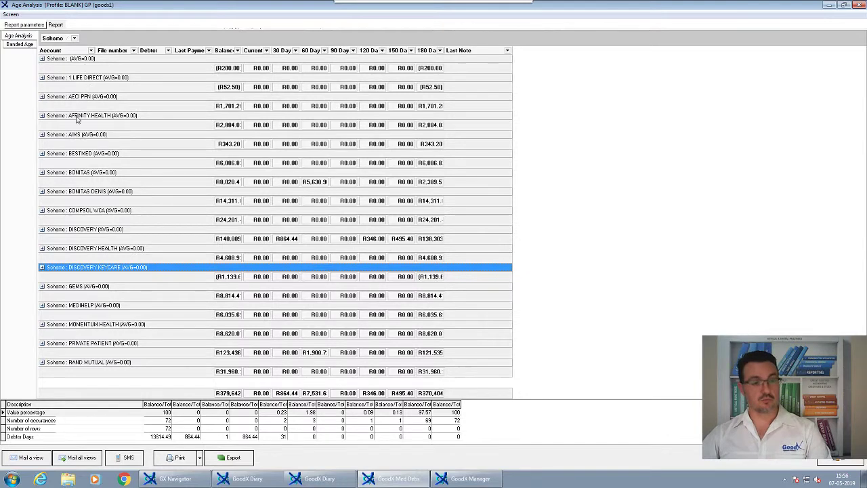
pyautogui.click(10, 14)
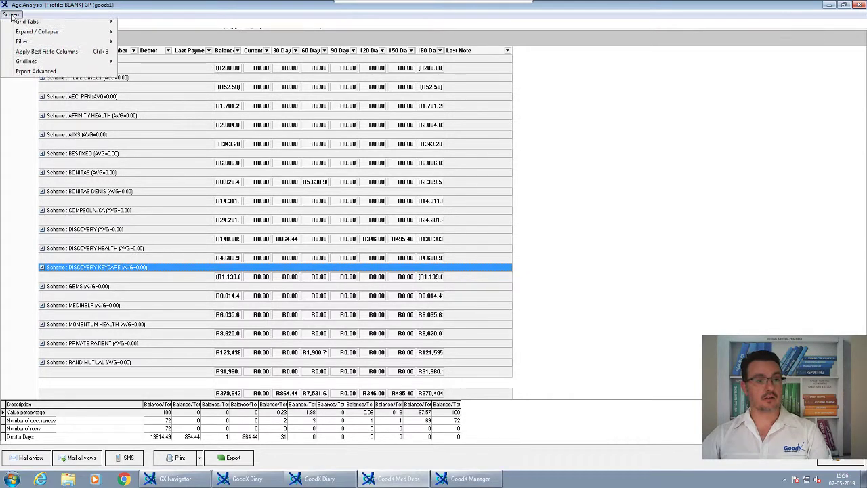
pyautogui.click(28, 54)
# Examine the debtors' last payment dates, ageing balances and last notes under each medical aid scheme, including Discovery and Private Patient.
pyautogui.click(149, 176)
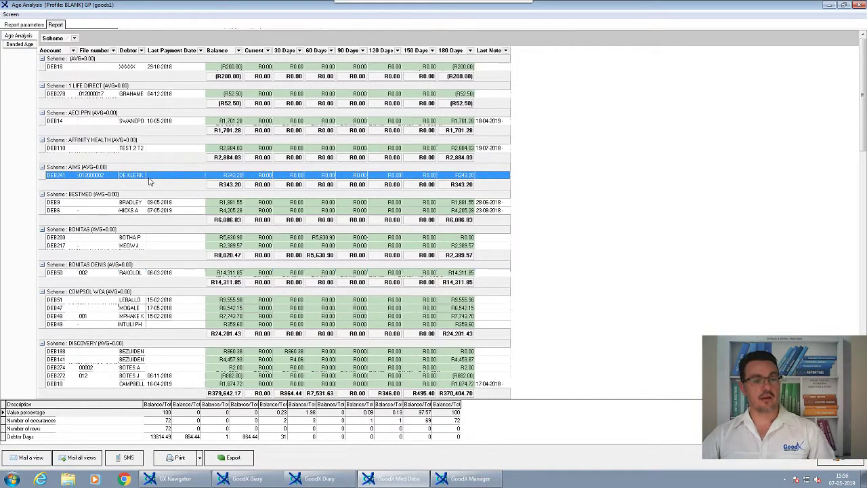
pyautogui.scroll(-6, 74, 222)
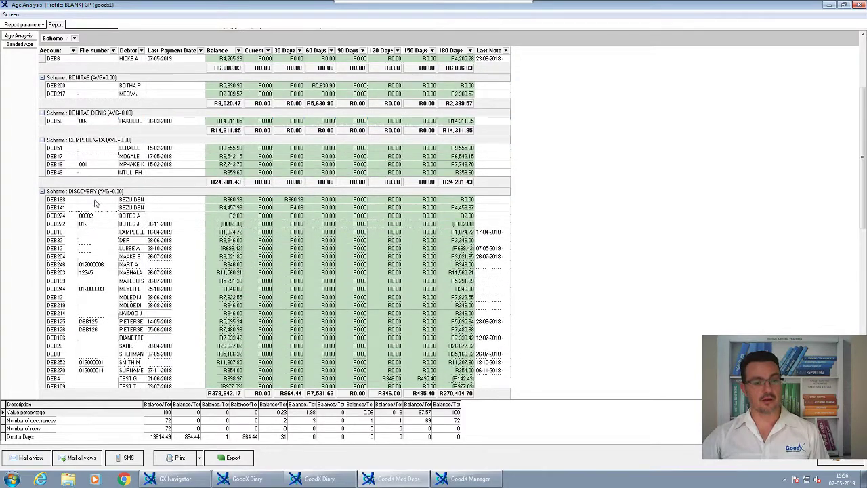
pyautogui.click(96, 203)
pyautogui.scroll(-7, 106, 206)
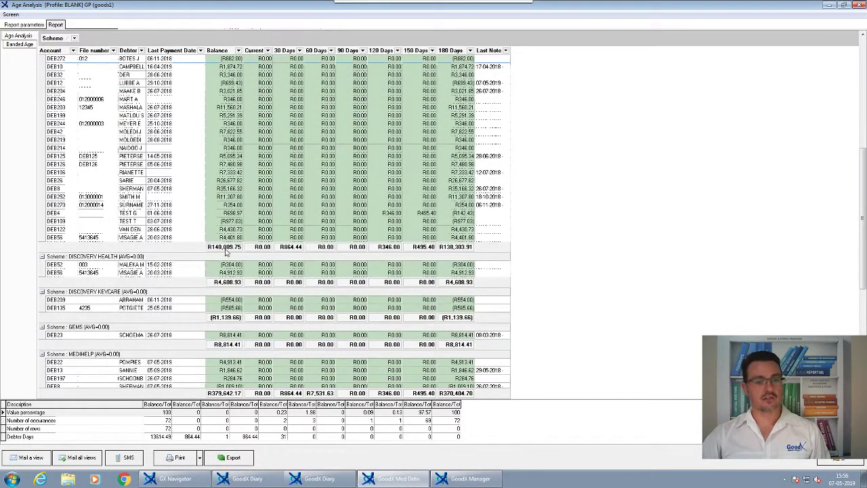
pyautogui.scroll(5, 234, 245)
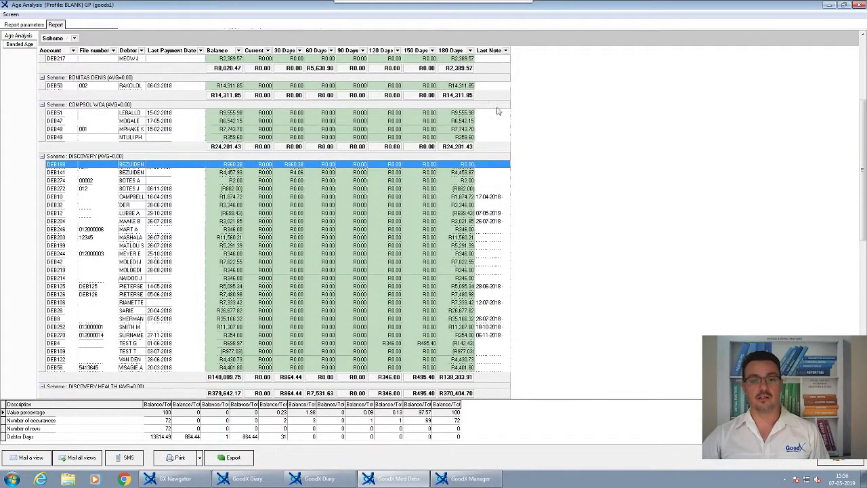
pyautogui.click(492, 197)
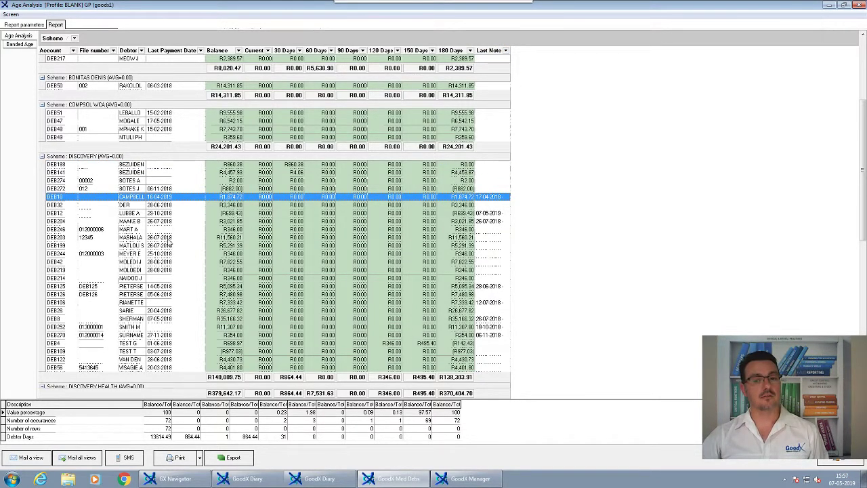
pyautogui.click(168, 190)
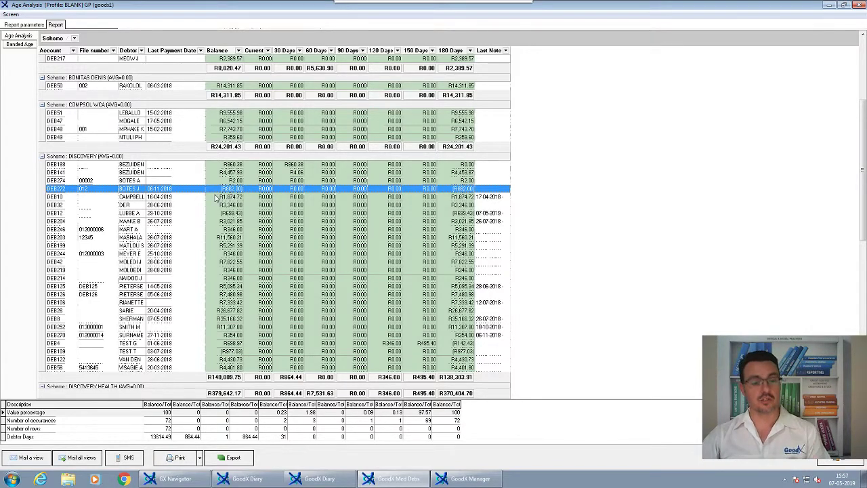
pyautogui.scroll(-10, 215, 199)
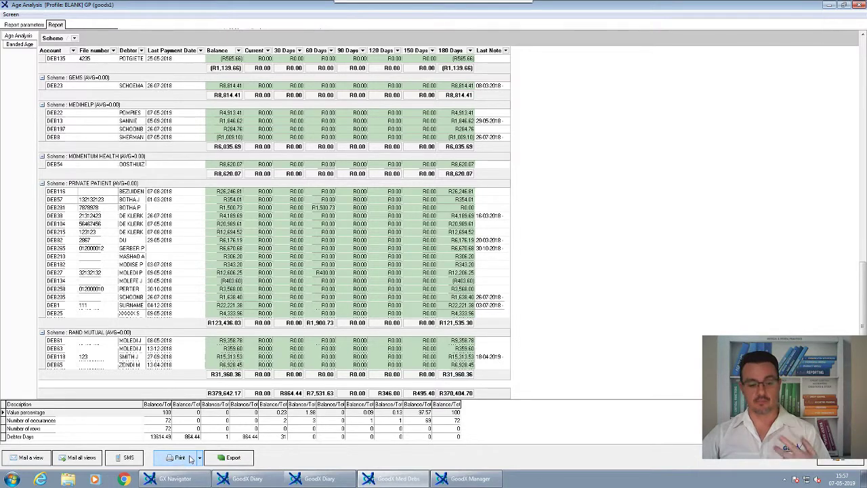
# Start sending SMSs from the grouped age analysis, decline to continue, and exit the report.
pyautogui.click(126, 459)
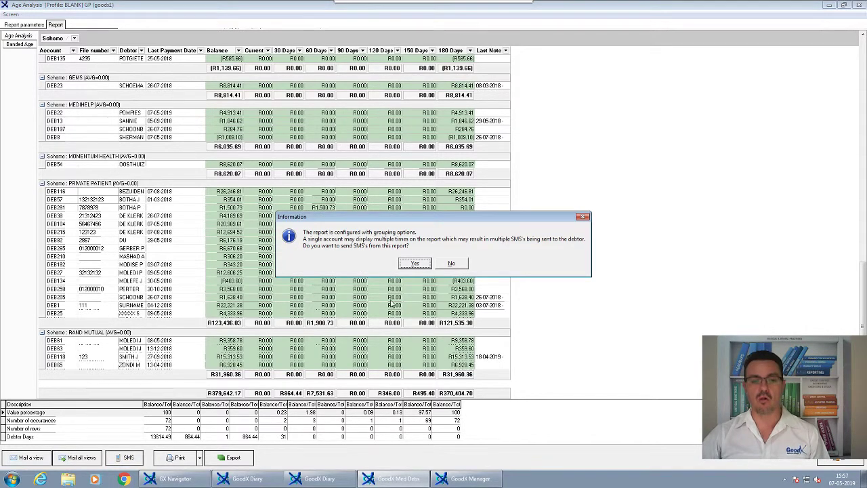
pyautogui.click(449, 263)
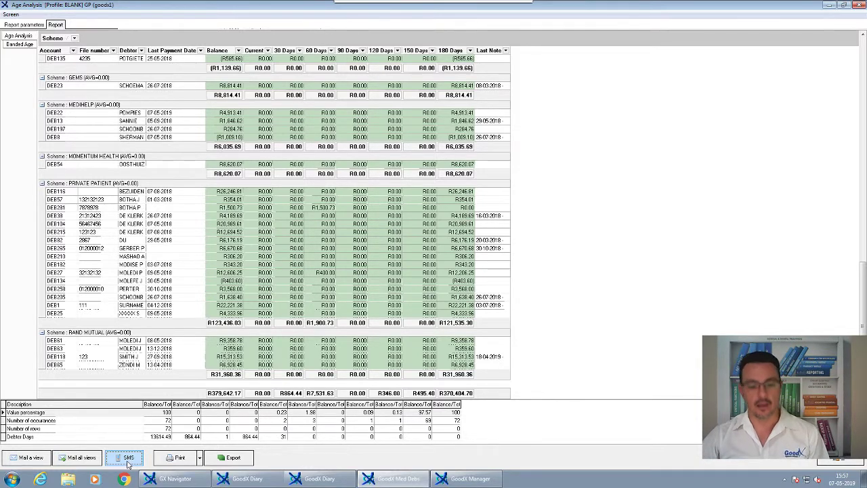
pyautogui.click(839, 458)
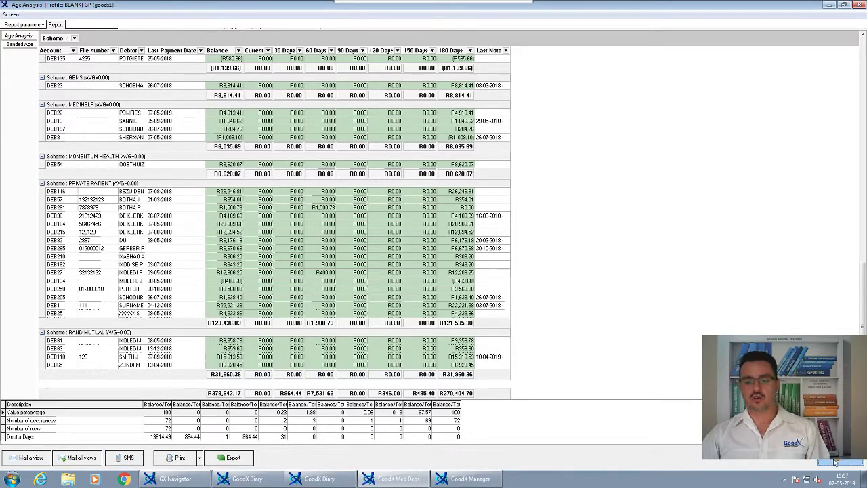
pyautogui.click(484, 308)
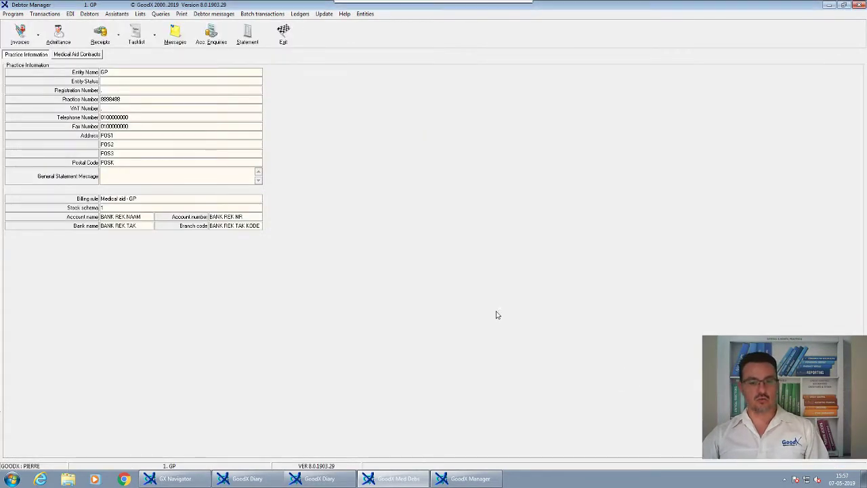
pyautogui.click(181, 14)
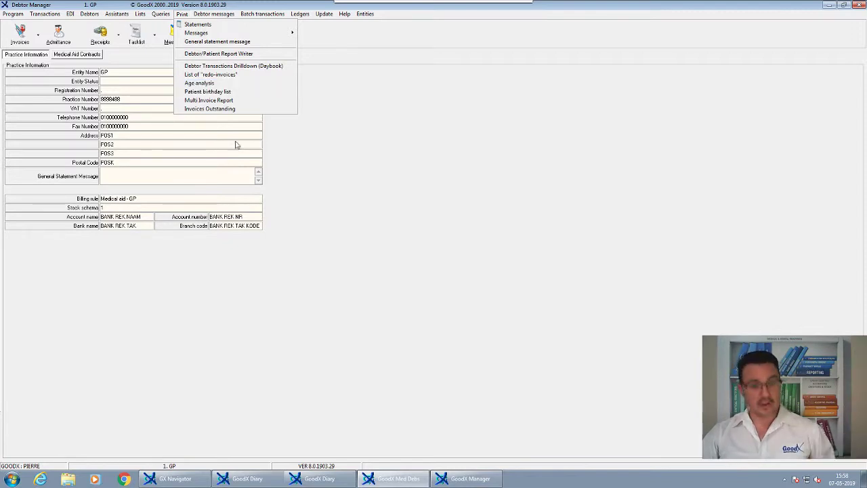
pyautogui.click(247, 164)
pyautogui.click(182, 13)
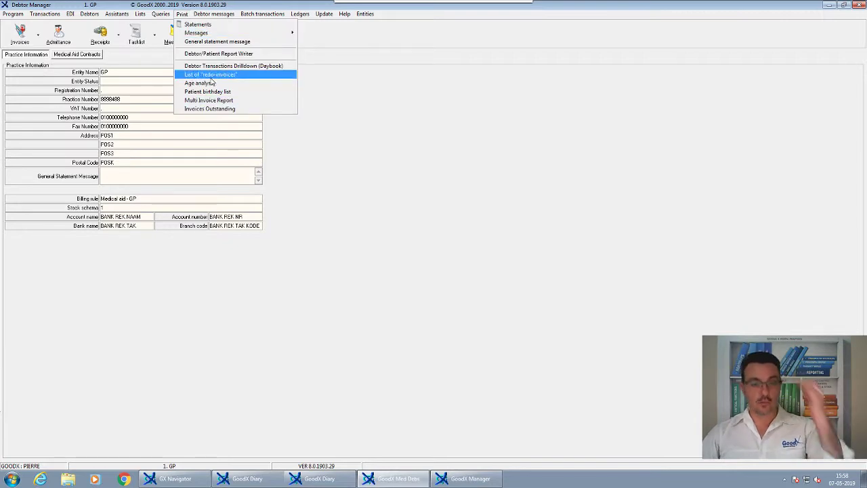